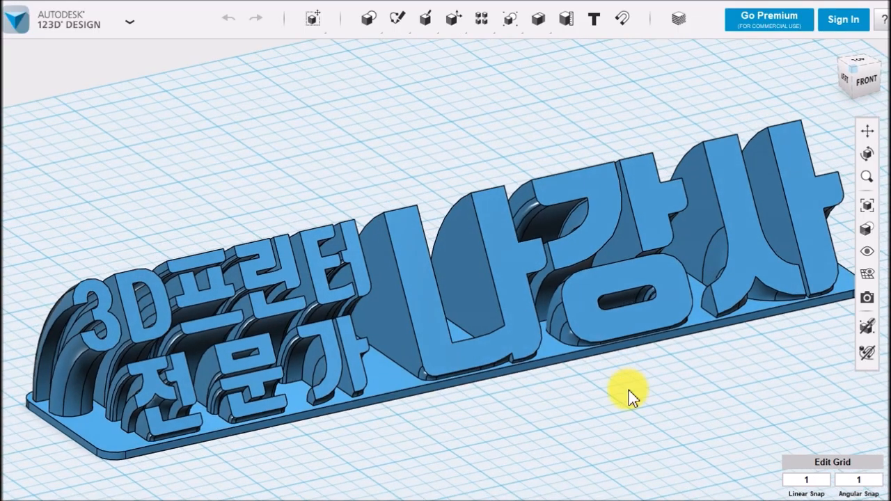
Examine the finished 3D text nameplate from several angles, including its curved letter extrusions and base plate
middle_click_drag(629, 395, 606, 373)
scroll(622, 396, "down", 2)
mouse_move(606, 372)
right_mouse_down()
mouse_move(588, 370)
mouse_move(656, 364)
mouse_move(606, 378)
mouse_move(594, 370)
mouse_move(616, 370)
mouse_move(595, 375)
mouse_move(606, 390)
mouse_move(622, 382)
mouse_move(616, 362)
mouse_move(641, 350)
mouse_move(610, 359)
mouse_move(610, 376)
right_mouse_up()
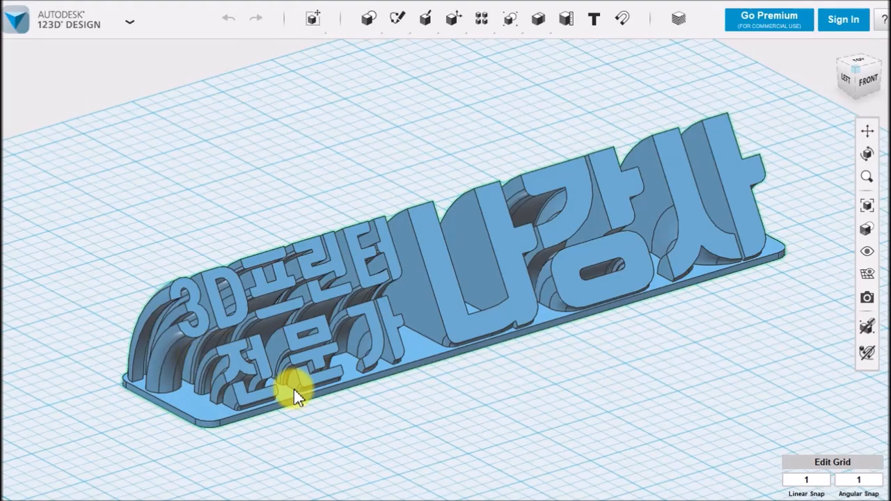
right_click_drag(581, 432, 593, 410)
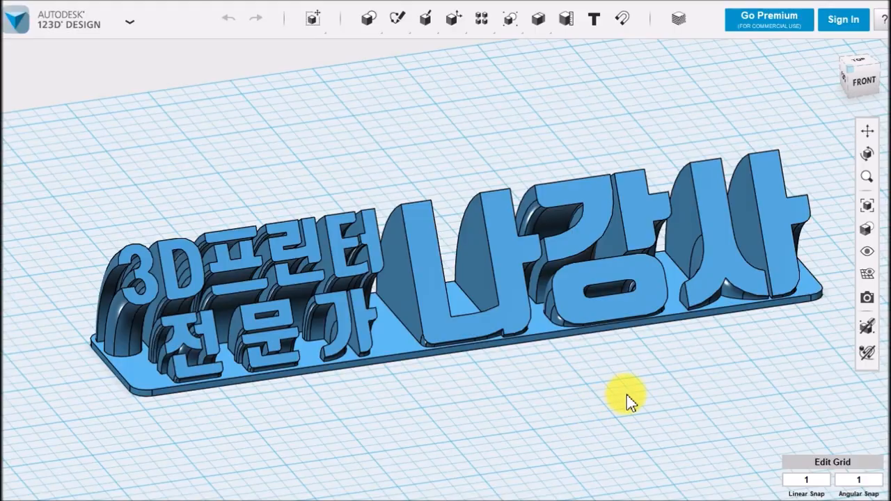
right_click_drag(671, 387, 680, 403)
left_click(858, 479)
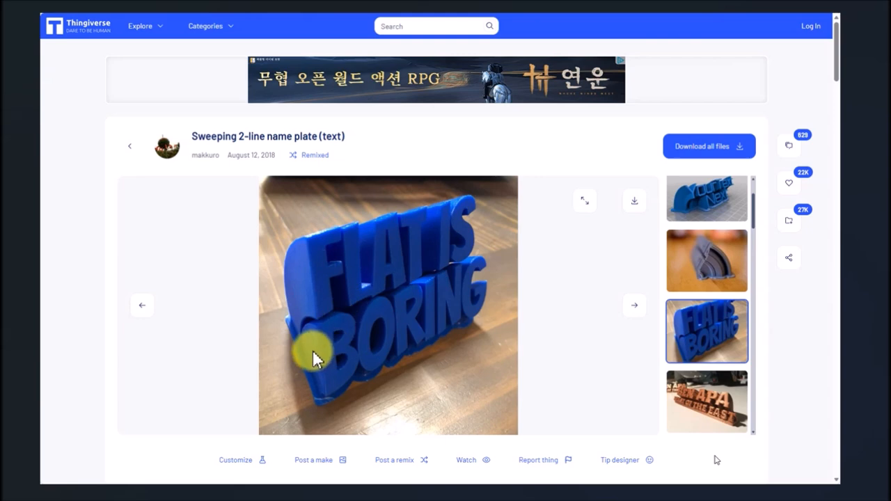
Switch to Thingiverse and view the example photos of the "Sweeping 2-line name plate (text)" design
left_click(380, 364)
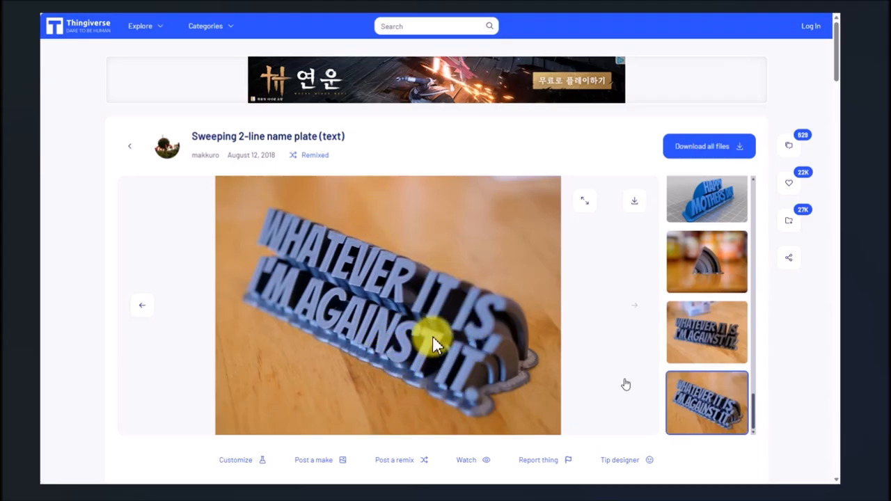
left_click(452, 337)
left_click(453, 337)
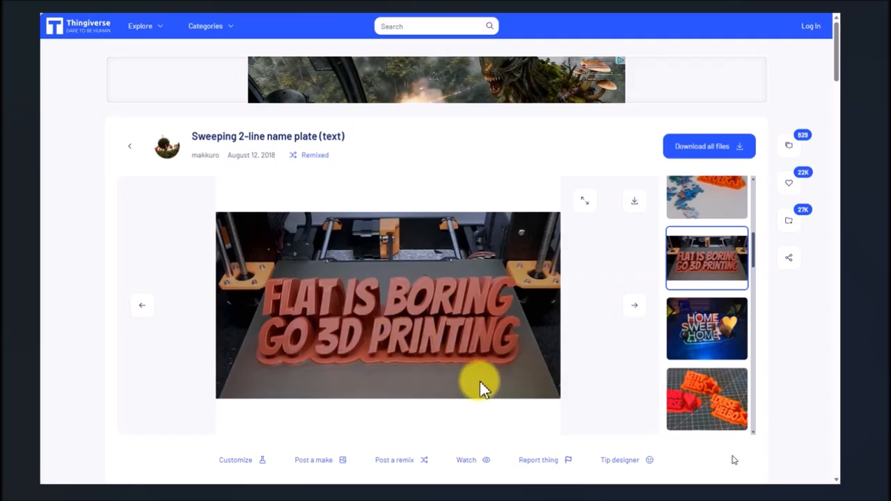
left_click(456, 319)
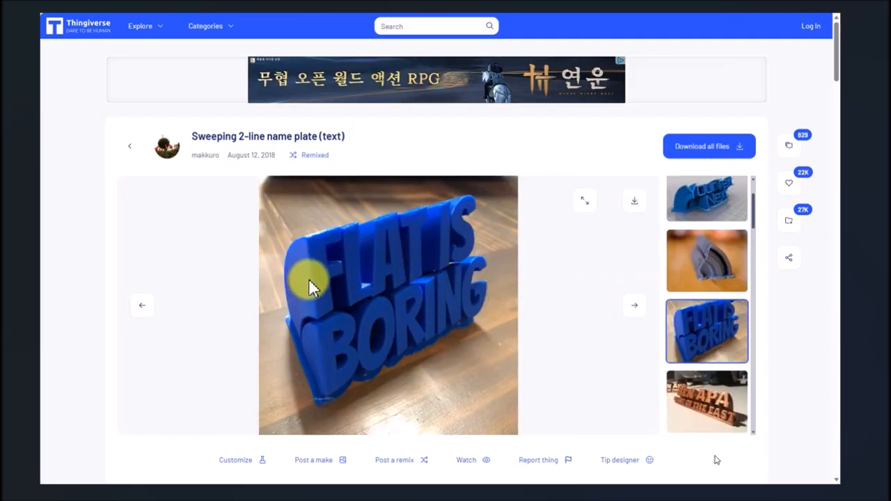
left_click(347, 405)
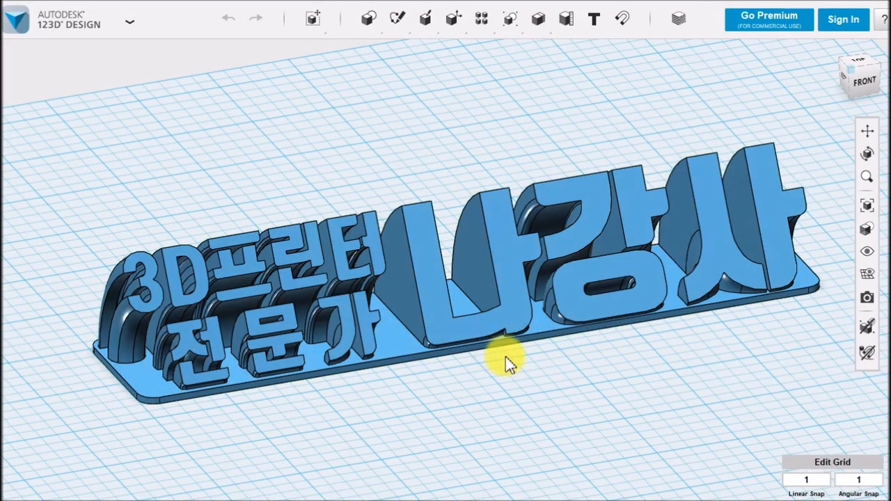
Return to 123D Design and inspect how the nameplate's small two-line text and large text curve down into the base
mouse_move(537, 395)
right_mouse_down()
mouse_move(555, 394)
mouse_move(541, 381)
mouse_move(571, 385)
mouse_move(525, 378)
mouse_move(540, 404)
mouse_move(527, 403)
right_mouse_up()
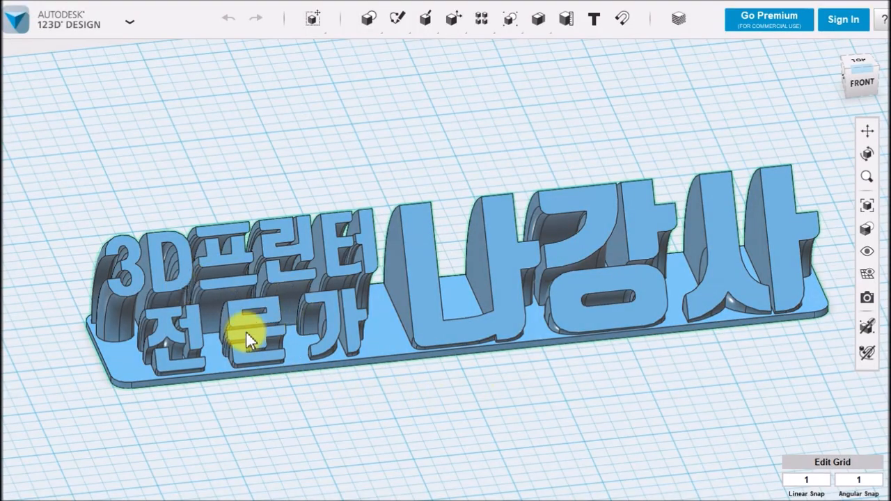
mouse_move(693, 400)
right_mouse_down()
mouse_move(656, 383)
mouse_move(683, 386)
mouse_move(664, 374)
mouse_move(682, 374)
mouse_move(658, 383)
mouse_move(700, 389)
right_mouse_up()
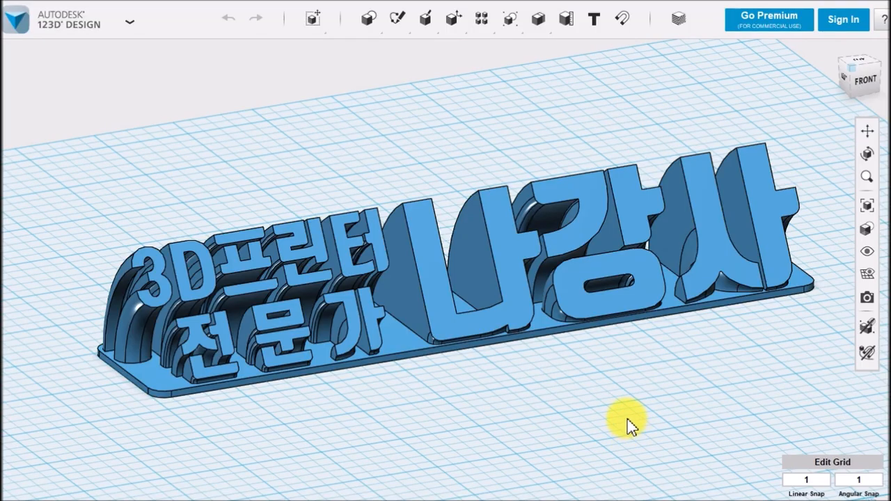
mouse_move(622, 397)
right_mouse_down()
mouse_move(606, 390)
mouse_move(639, 406)
mouse_move(618, 410)
right_mouse_up()
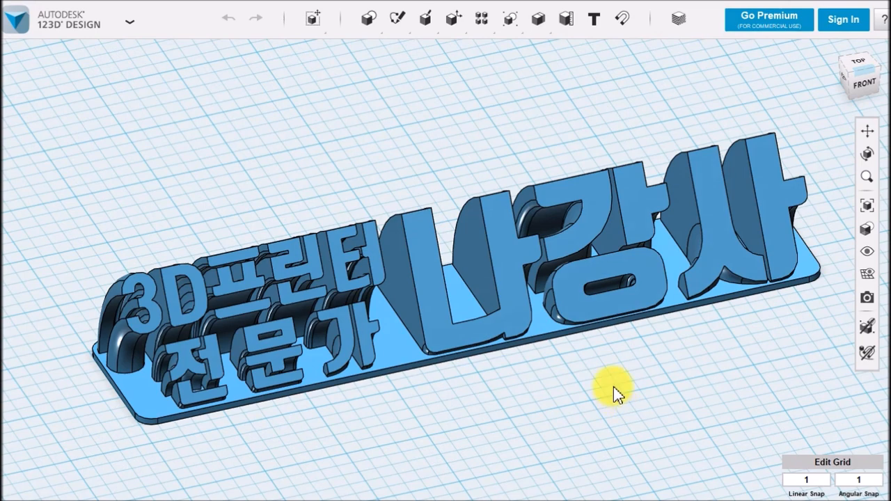
middle_click_drag(614, 390, 598, 345)
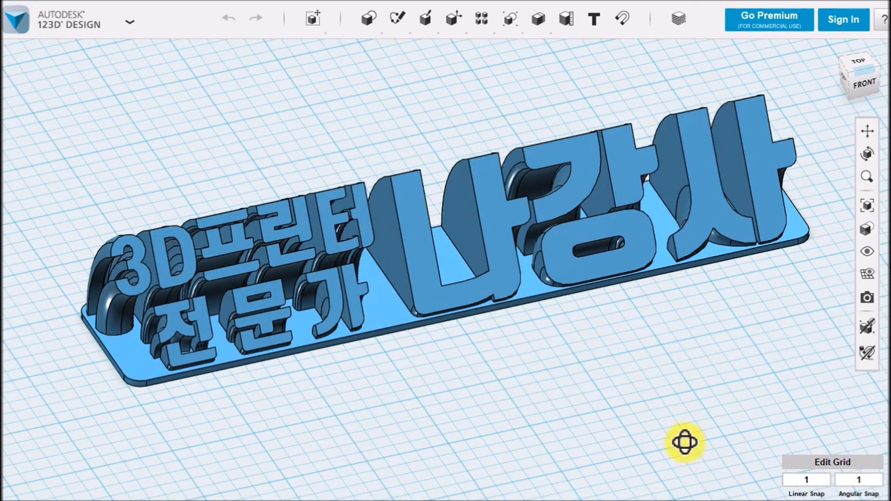
right_click_drag(686, 441, 678, 445)
right_click_drag(643, 396, 649, 421)
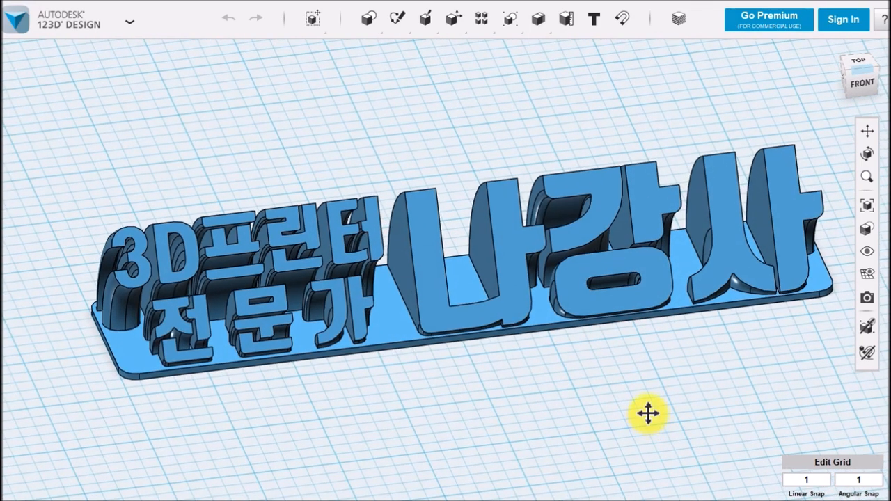
middle_click_drag(650, 420, 622, 420)
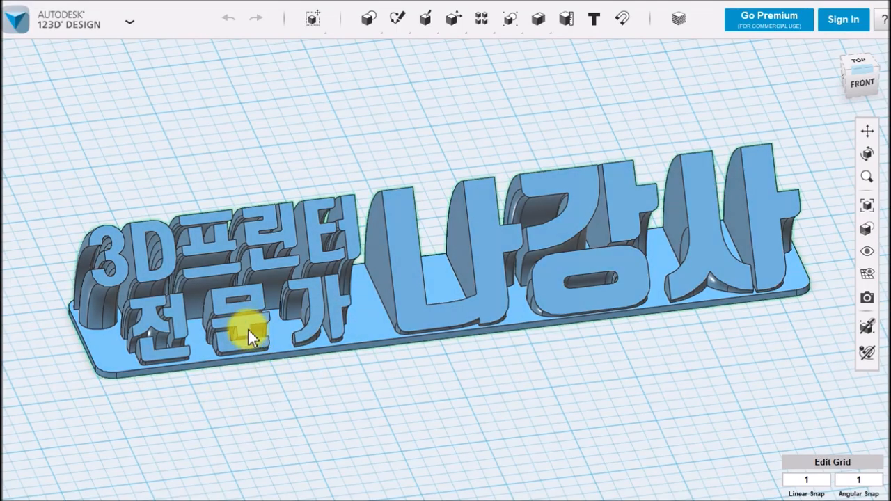
right_click_drag(299, 388, 312, 406)
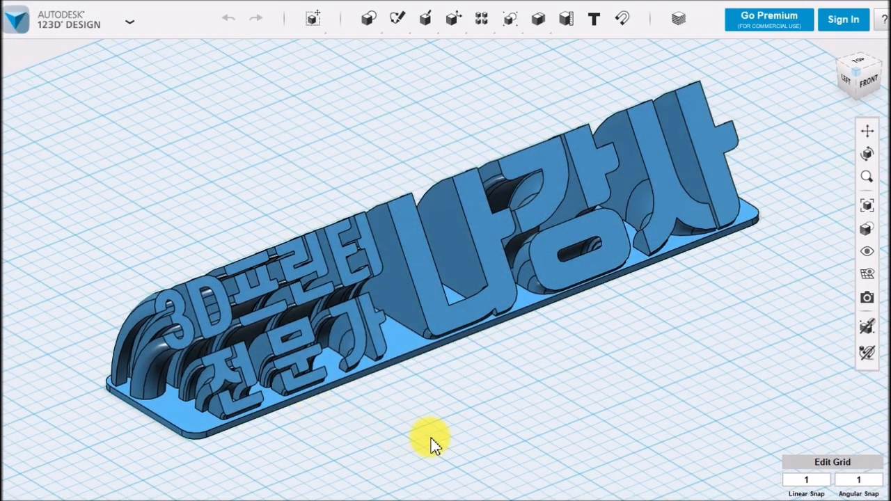
right_click_drag(695, 350, 666, 353)
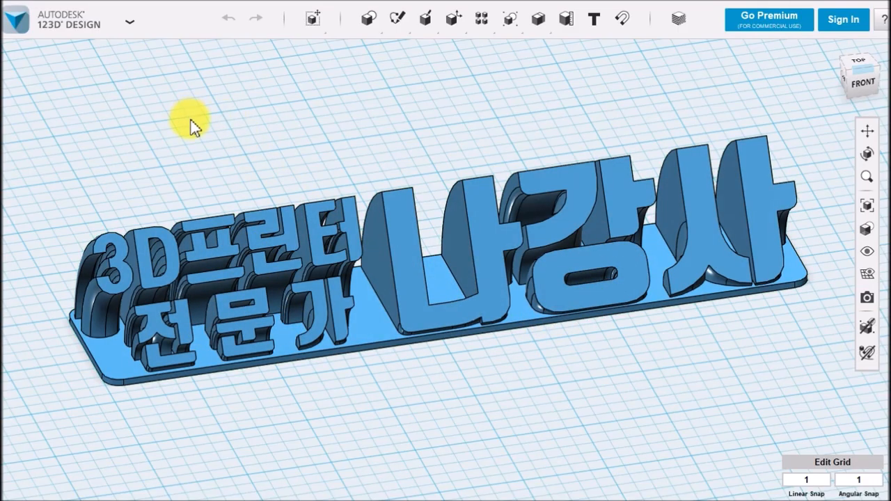
Start a new empty design
left_click(73, 33)
left_click(41, 58)
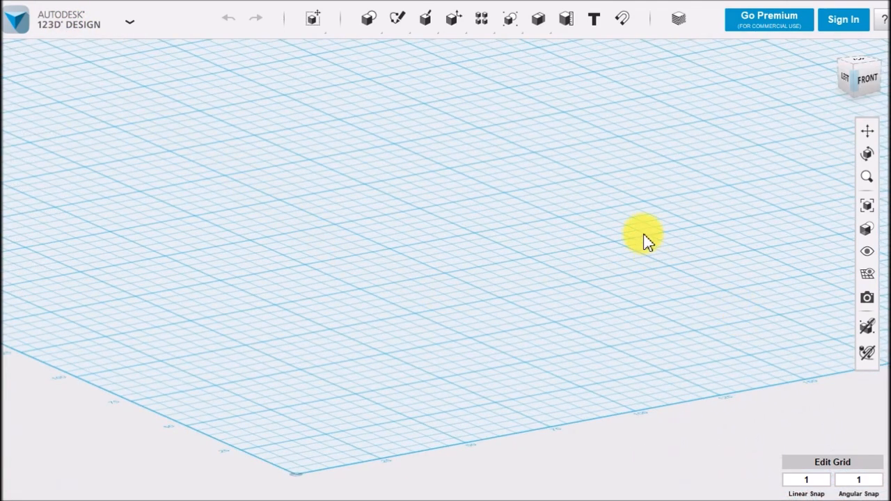
middle_click_drag(628, 167, 604, 216)
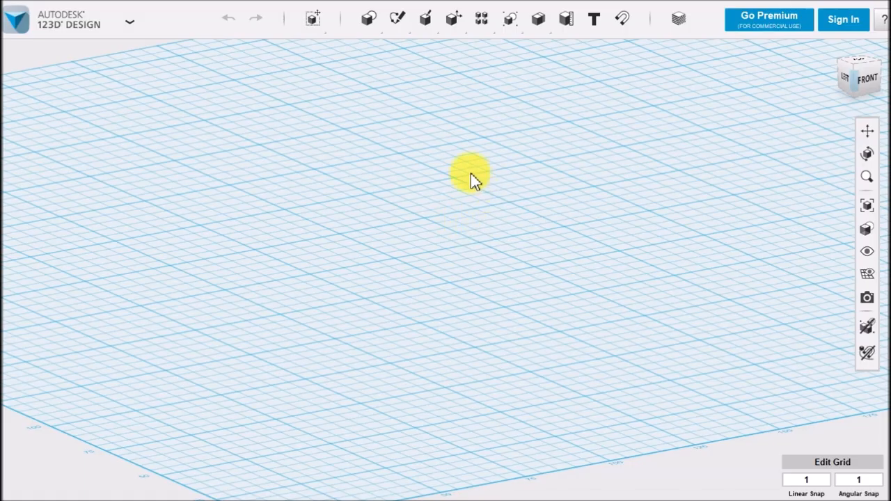
Insert a box primitive on the grid with length 60, width 240 and height 2 as the base plate
mouse_move(370, 28)
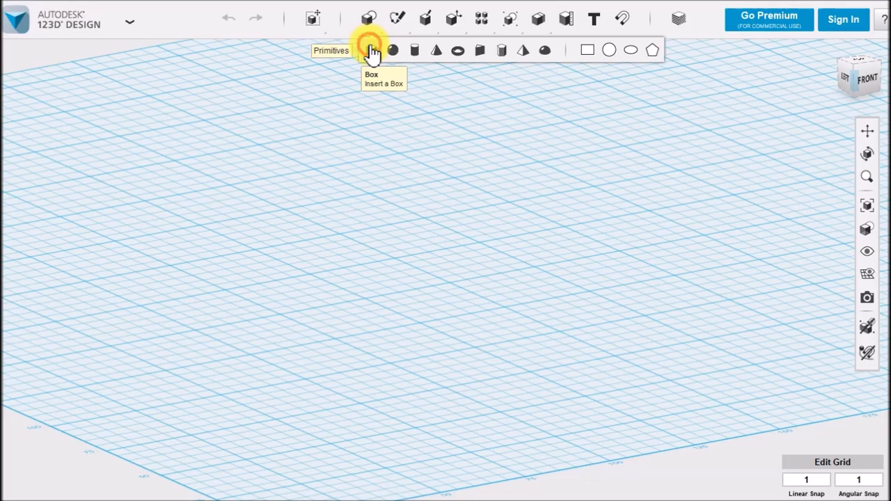
left_click(372, 53)
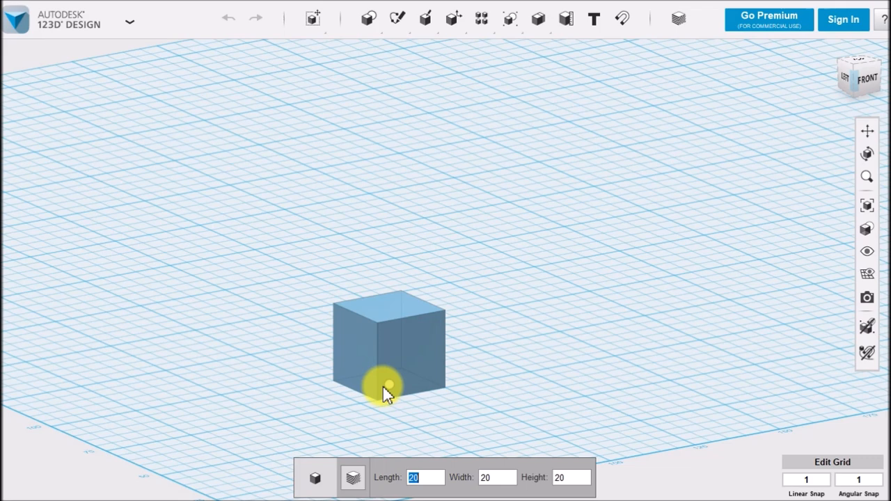
type("60")
key("Tab")
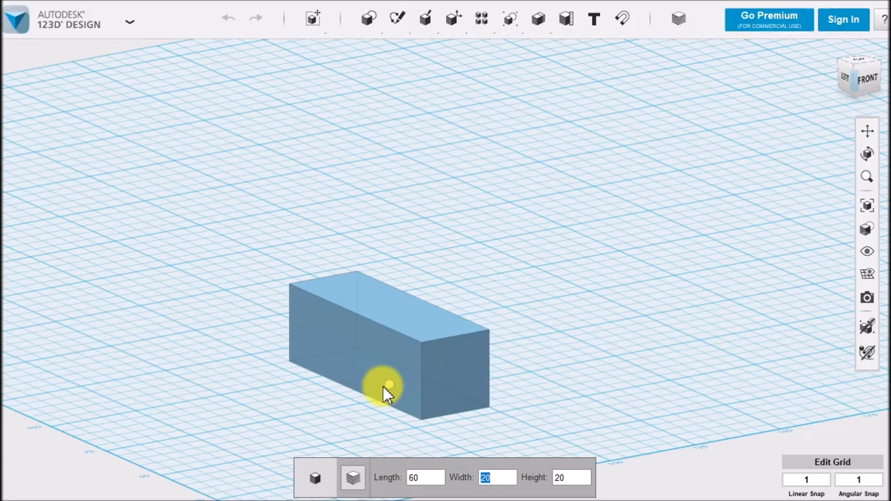
type("2")
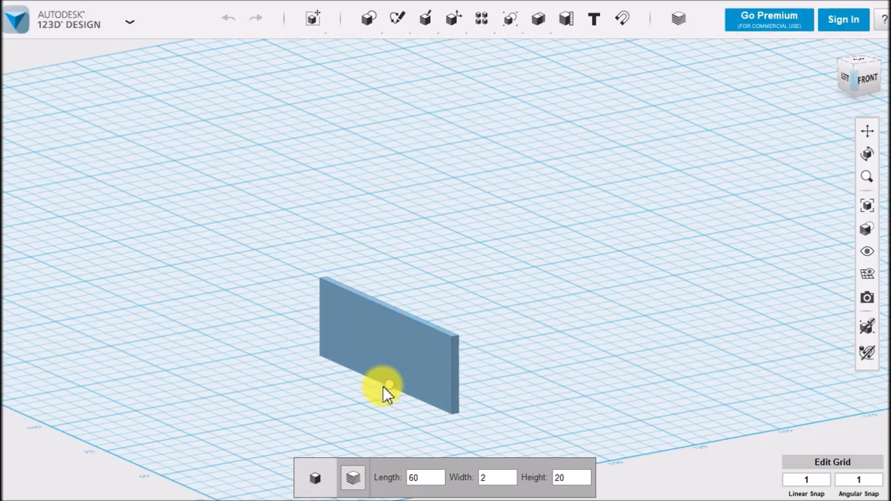
type("40")
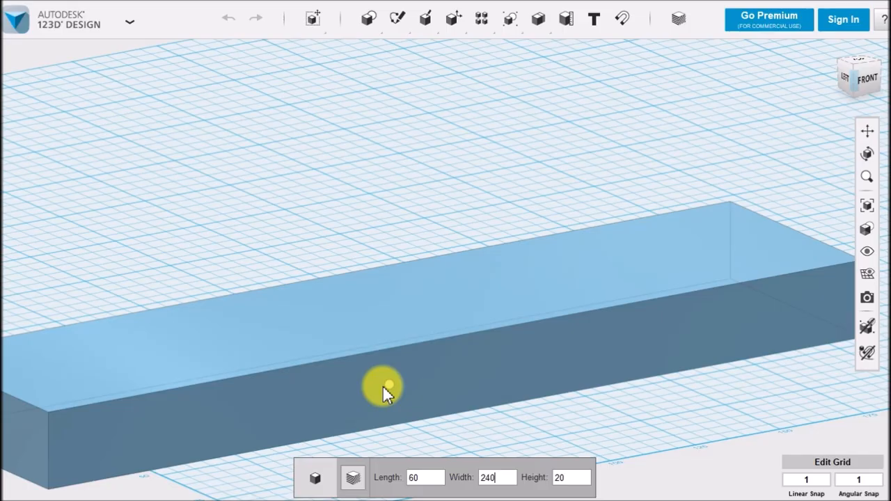
scroll(474, 303, "down", 3)
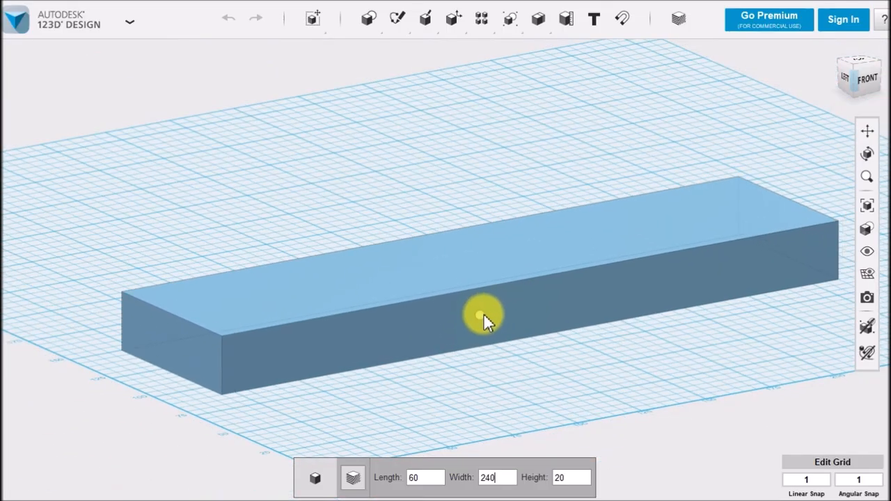
middle_click_drag(475, 305, 471, 341)
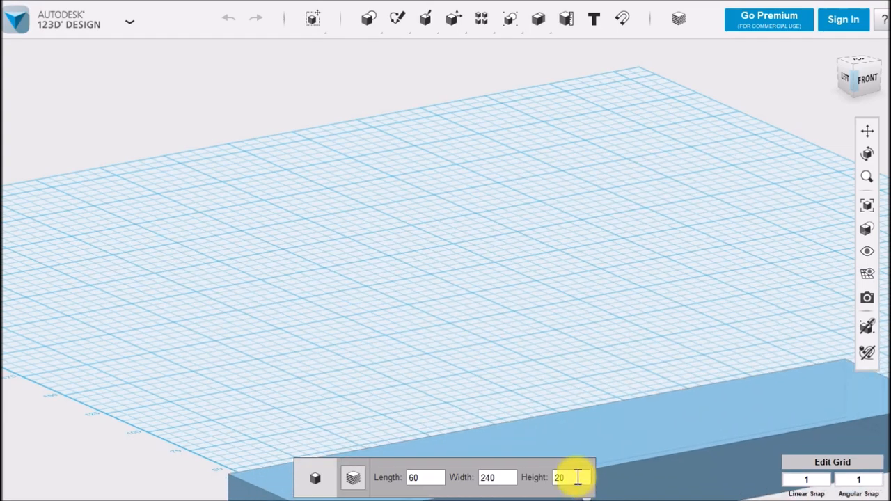
left_click_drag(576, 478, 535, 478)
type("2")
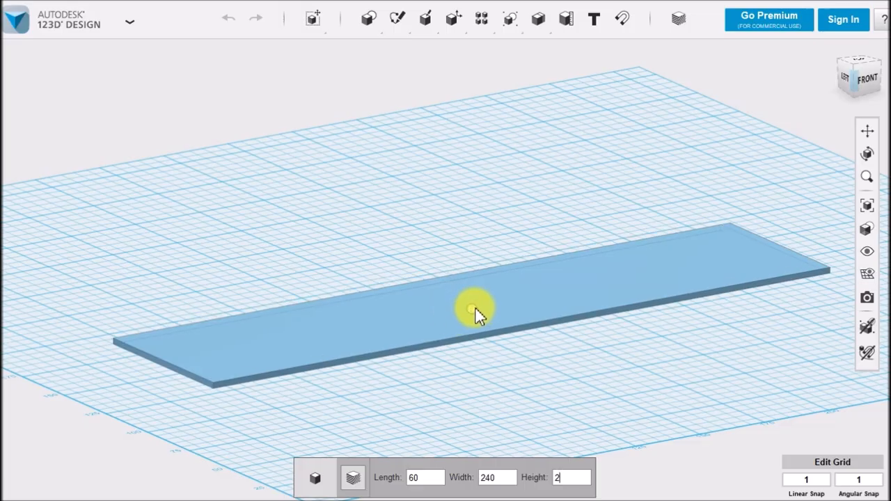
left_click(475, 307)
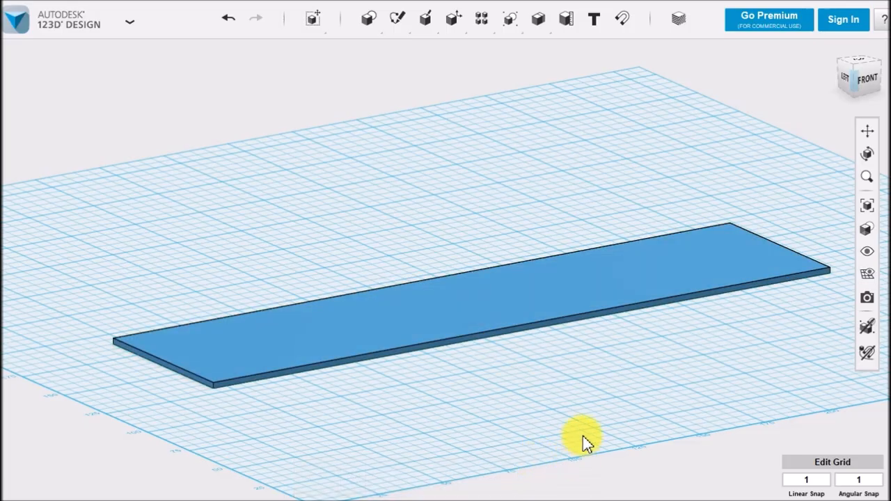
Drop the base plate onto the grid and deselect it
scroll(534, 373, "up", 1)
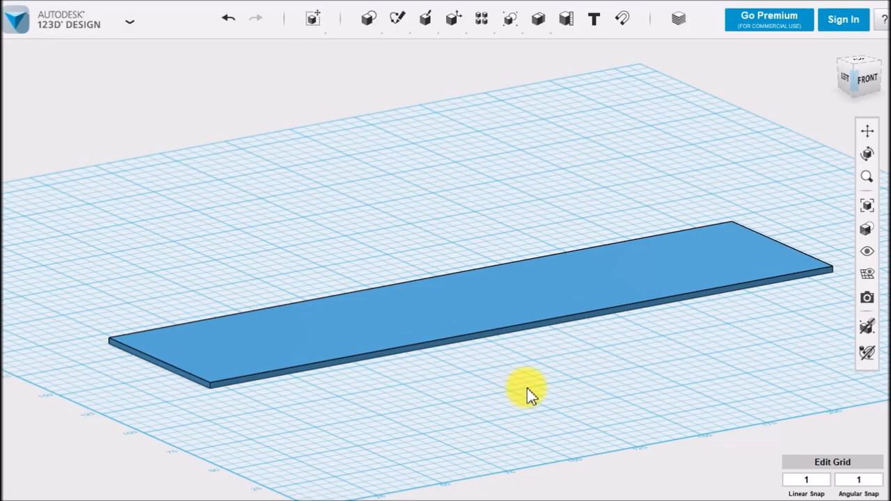
right_click_drag(532, 388, 529, 388)
scroll(527, 389, "up", 2)
scroll(526, 390, "down", 3)
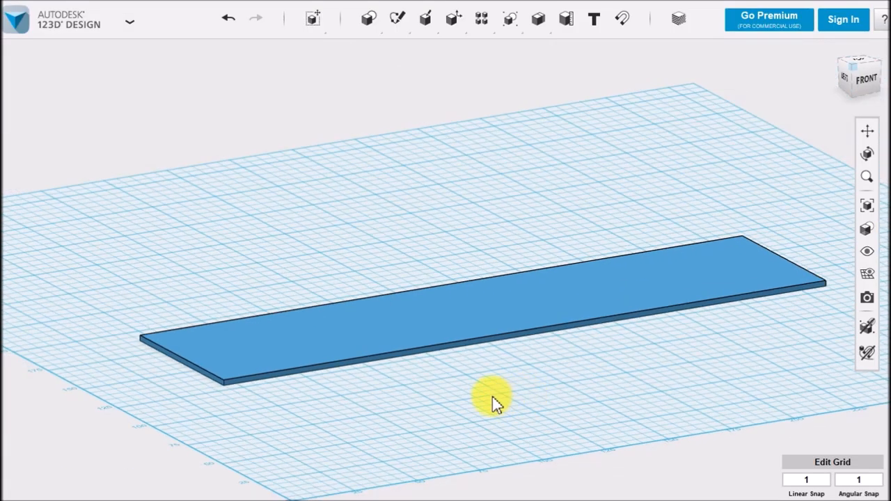
left_click(416, 314)
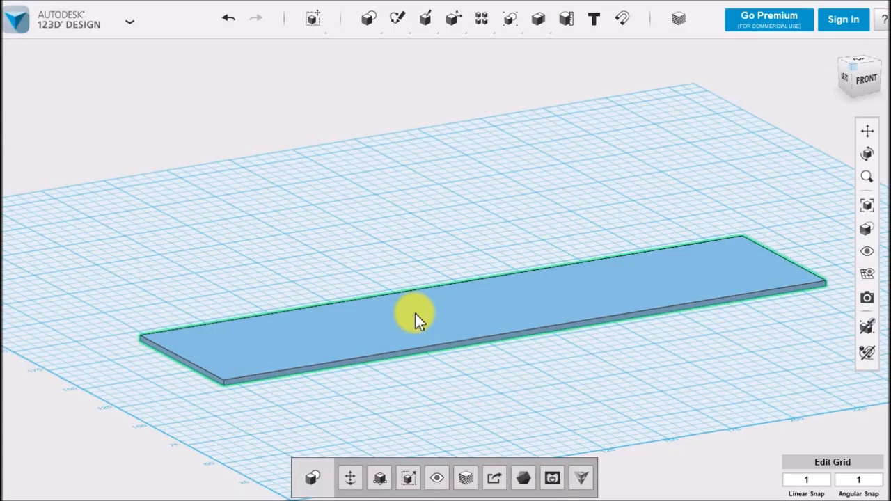
key("d")
left_click(441, 389)
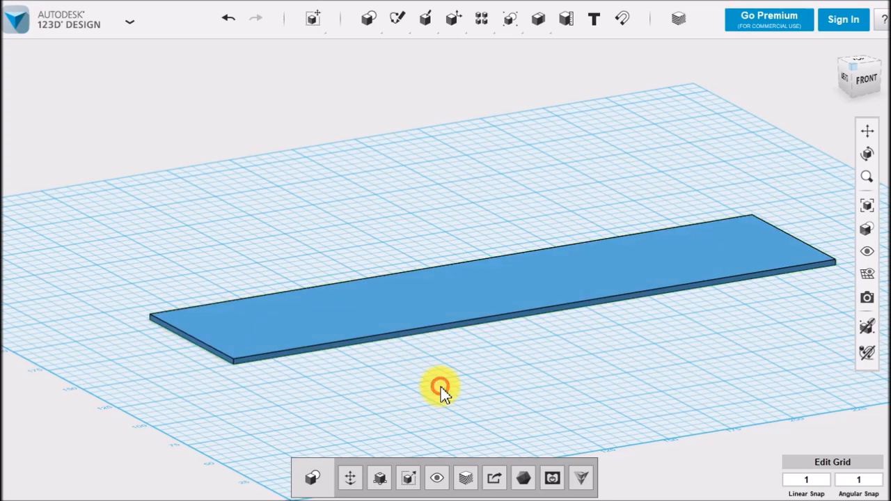
Start a Fillet on the base plate and select the two vertical corner edges at one short end
right_click_drag(591, 350, 577, 354)
middle_click_drag(577, 354, 492, 357)
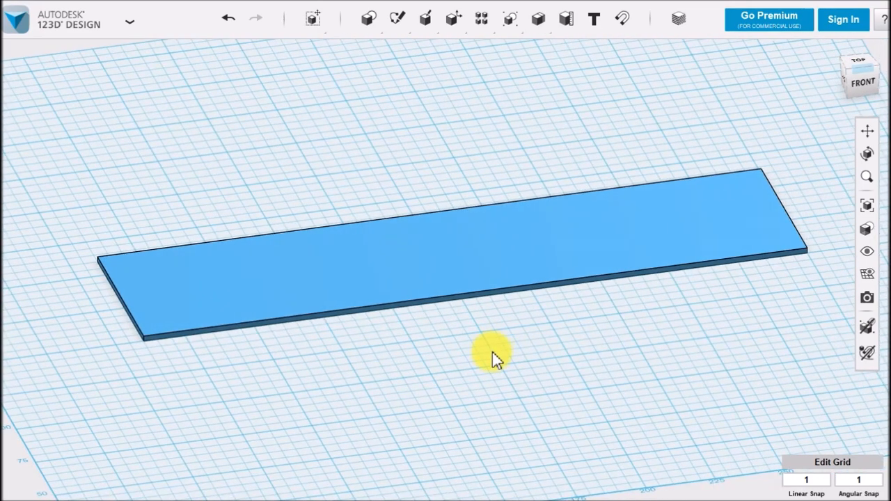
right_click_drag(729, 326, 703, 318)
middle_click_drag(704, 318, 579, 307)
scroll(627, 358, "up", 2)
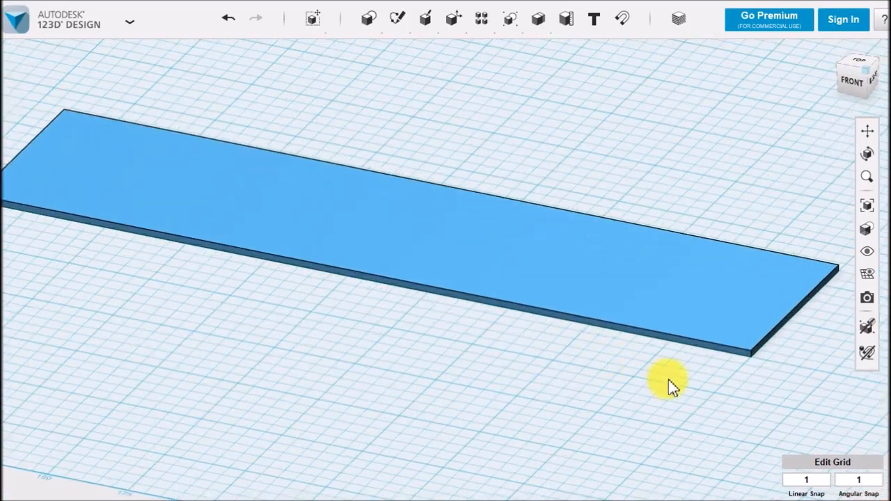
middle_click_drag(704, 380, 661, 376)
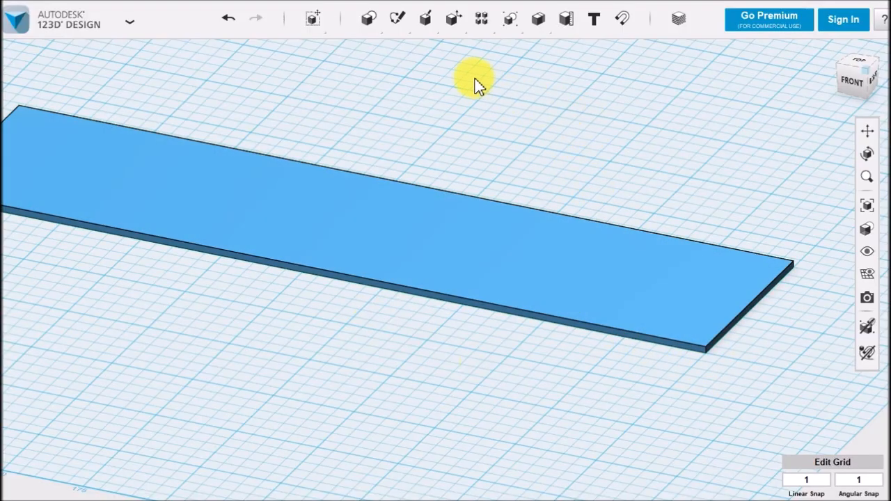
mouse_move(449, 32)
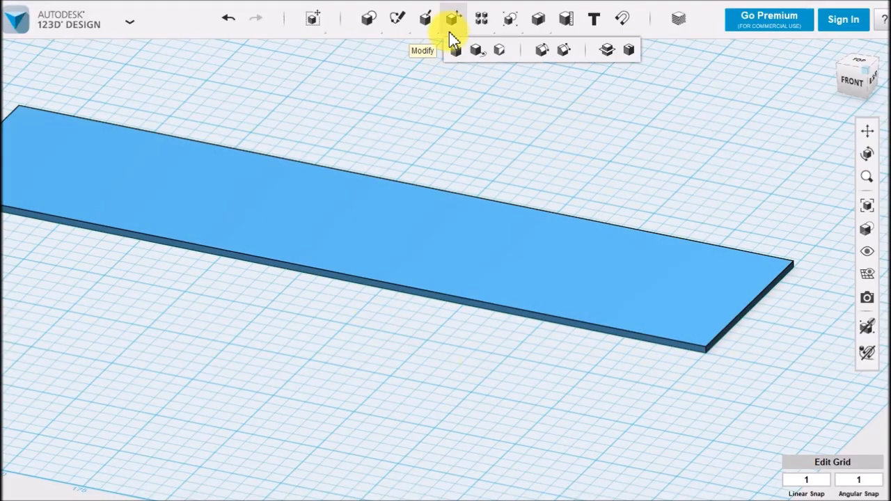
left_click(542, 50)
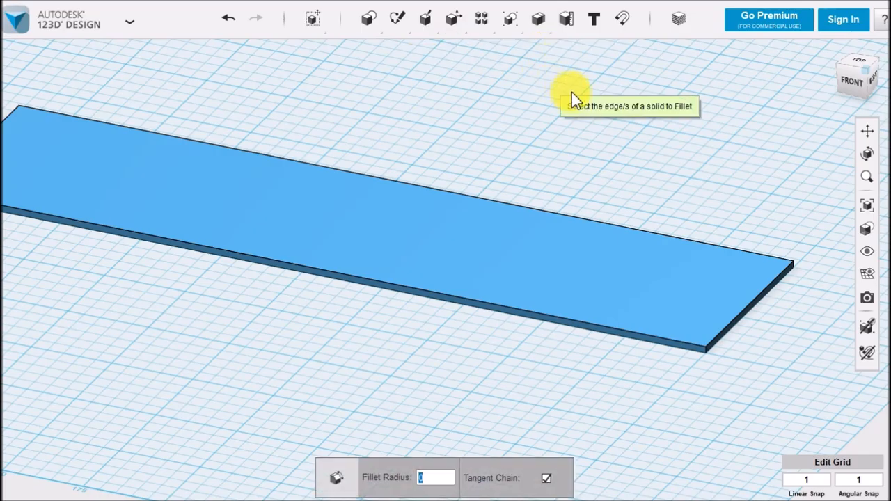
scroll(641, 187, "up", 5)
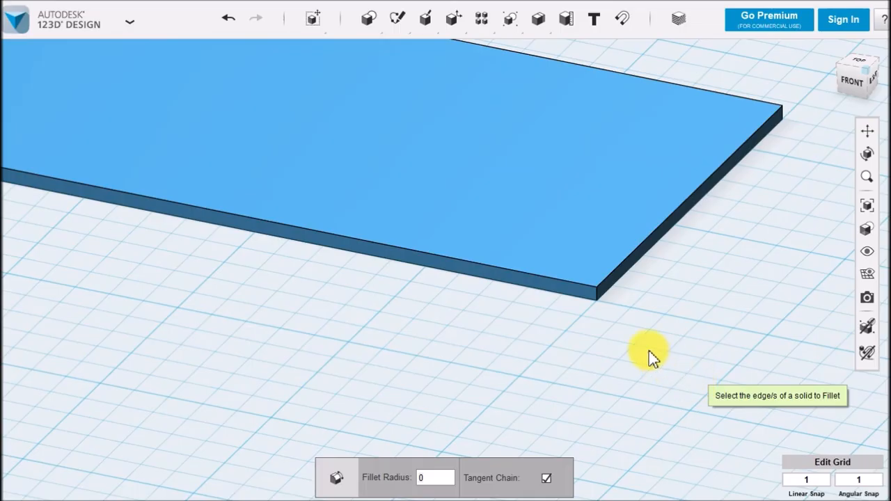
left_click(596, 294)
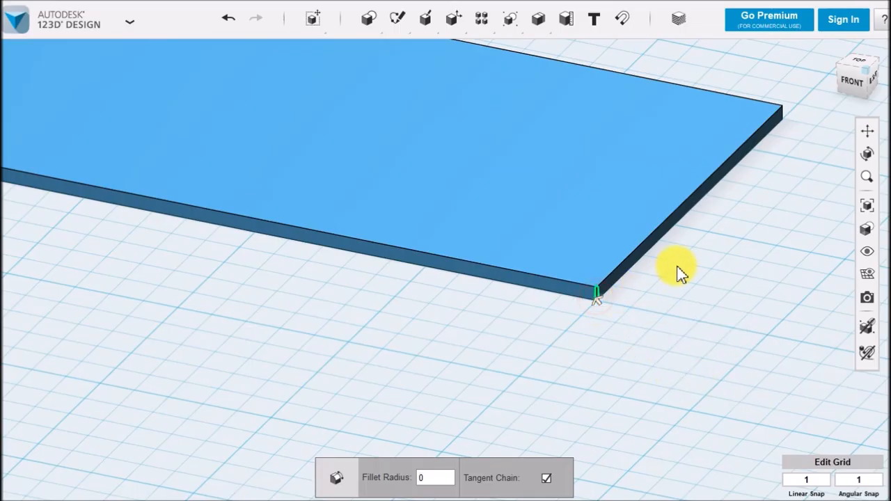
left_click(782, 114)
Add the two vertical corner edges at the plate's opposite short end to the fillet selection
middle_click_drag(559, 183, 765, 378)
middle_click_drag(265, 280, 591, 219)
middle_click_drag(230, 123, 639, 261)
middle_click_drag(390, 260, 580, 301)
left_click(276, 310)
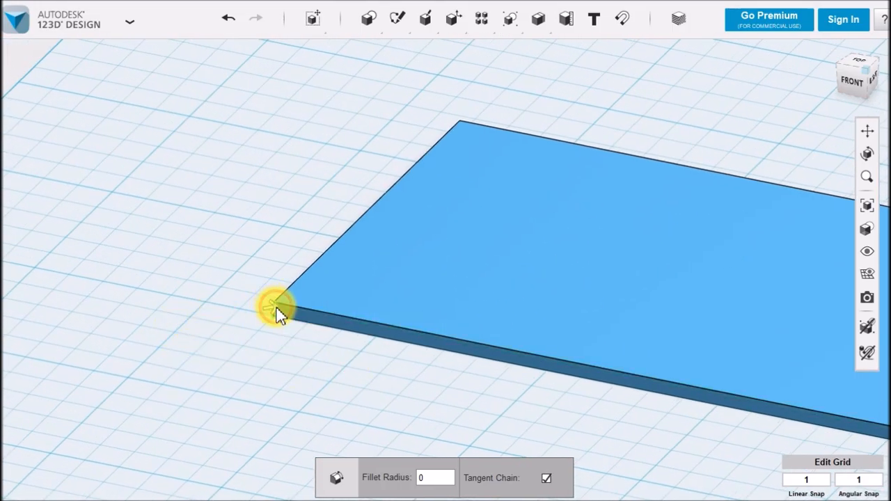
left_click(461, 128)
Round the four selected corner edges of the base plate with a fillet radius of 5
scroll(457, 195, "down", 2)
middle_click_drag(583, 243, 359, 256)
scroll(359, 255, "down", 2)
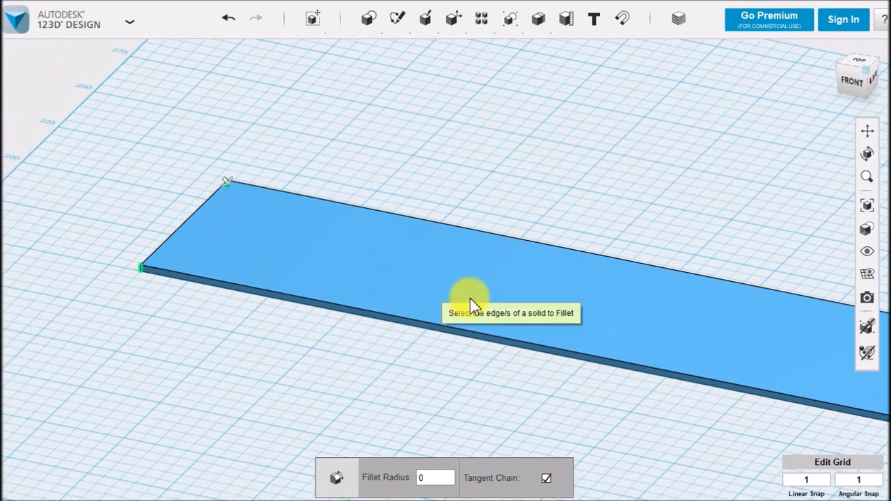
middle_click_drag(470, 298, 364, 242)
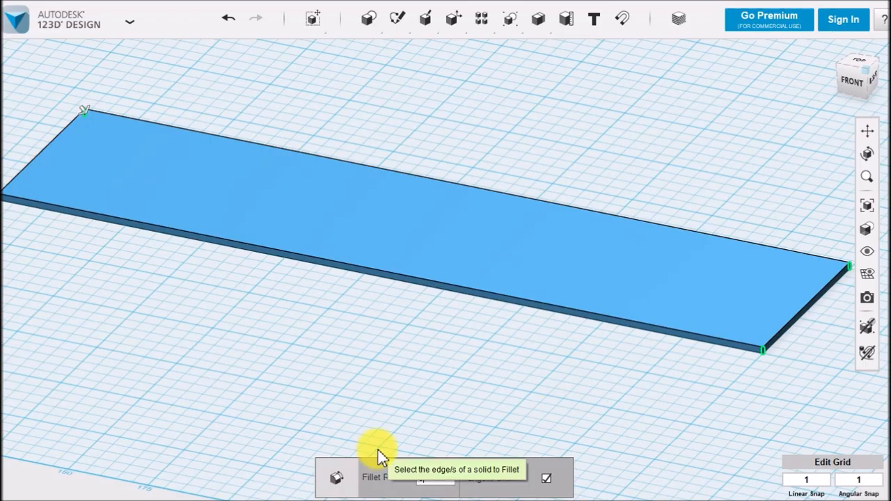
type("5")
right_click_drag(617, 355, 664, 370)
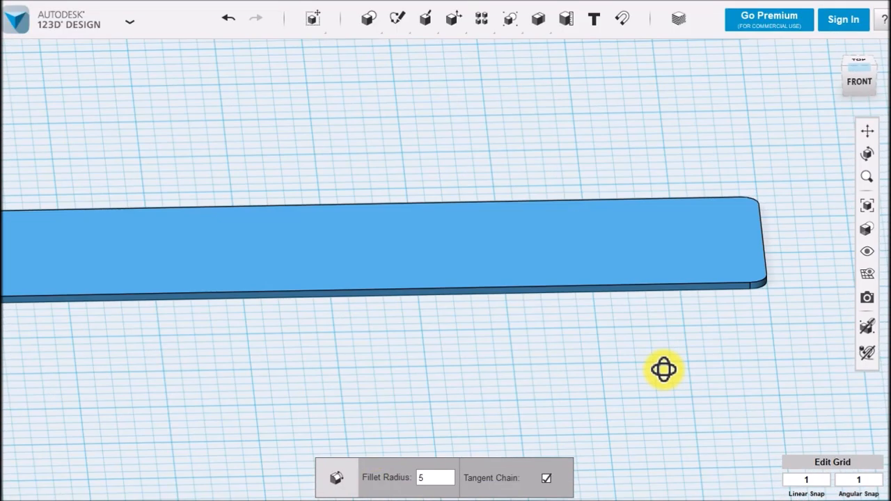
middle_click_drag(597, 324, 742, 318)
middle_click_drag(499, 405, 533, 416)
left_click(227, 350)
right_click_drag(355, 361, 382, 353)
scroll(383, 352, "down", 2)
middle_click_drag(503, 356, 455, 351)
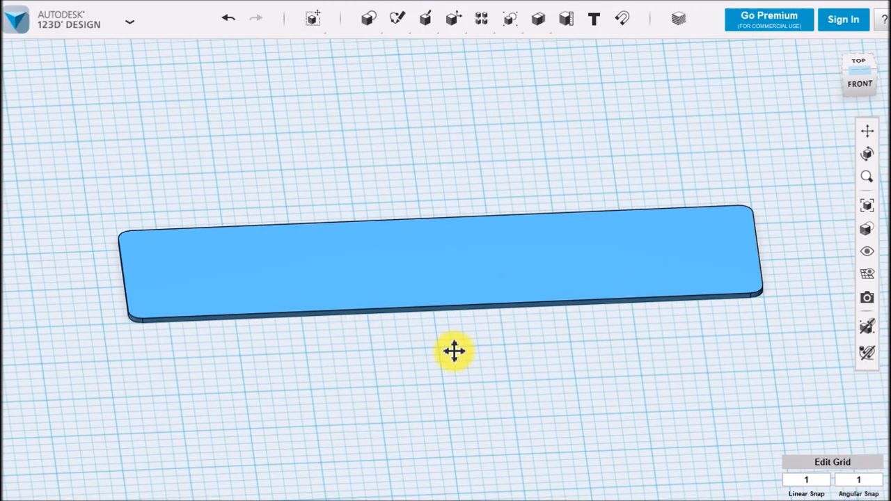
View the plate from the top and place a text object on its upper face, near the upper-left corner
scroll(491, 383, "up", 1)
middle_click_drag(536, 375, 570, 374)
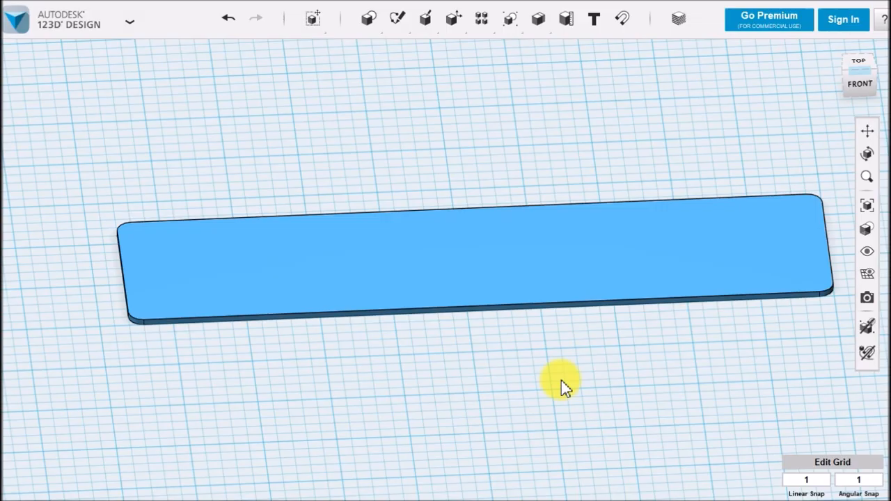
left_click(859, 66)
middle_click_drag(786, 160, 737, 283)
scroll(672, 296, "up", 1)
middle_click_drag(560, 285, 530, 284)
scroll(562, 264, "up", 1)
scroll(513, 281, "down", 1)
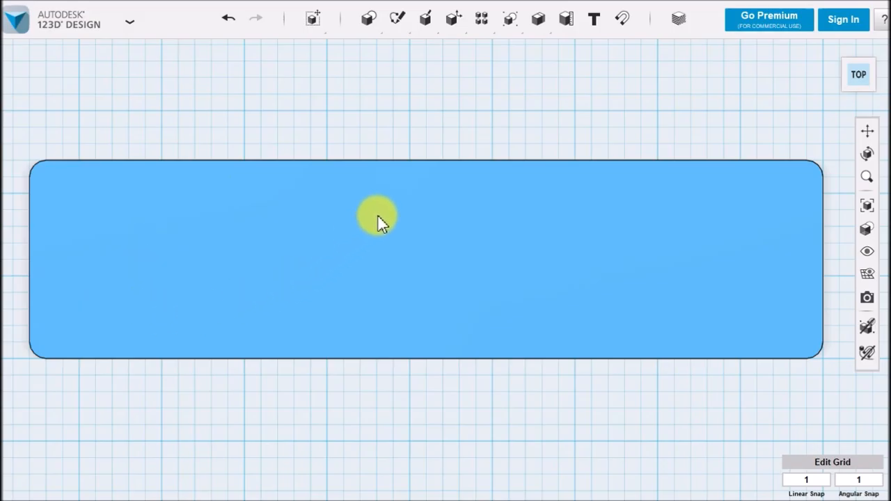
left_click(594, 21)
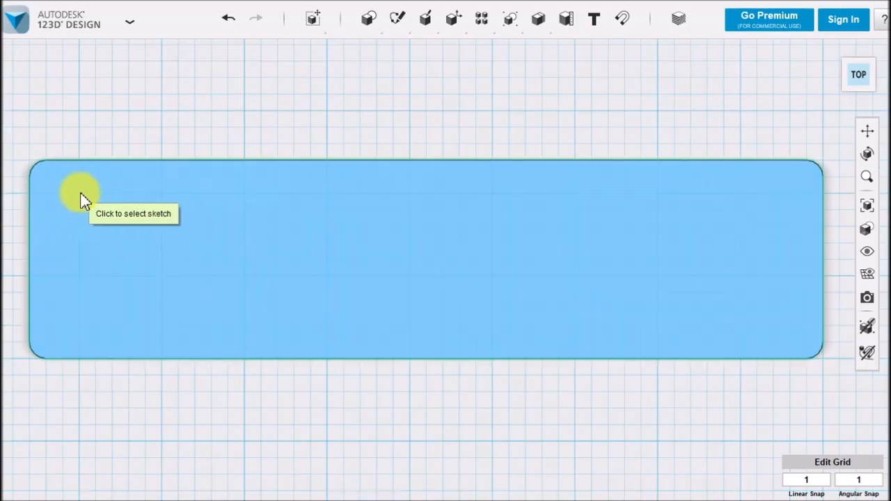
left_click(48, 207)
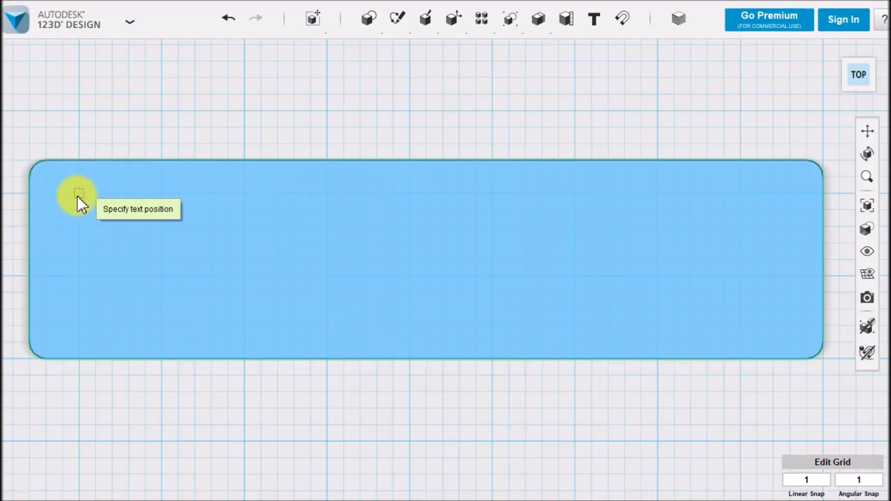
left_click(80, 195)
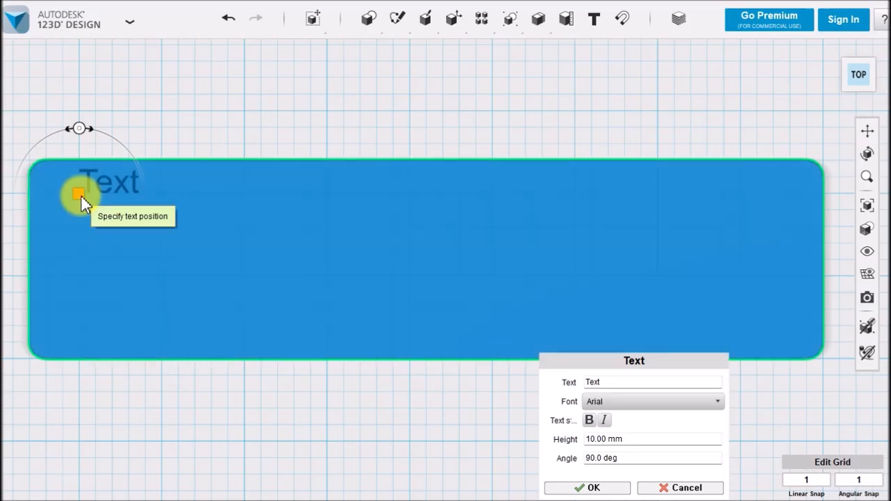
Replace the default wording of the text object with "3D프린터"
left_click_drag(569, 367, 340, 165)
left_click(388, 179)
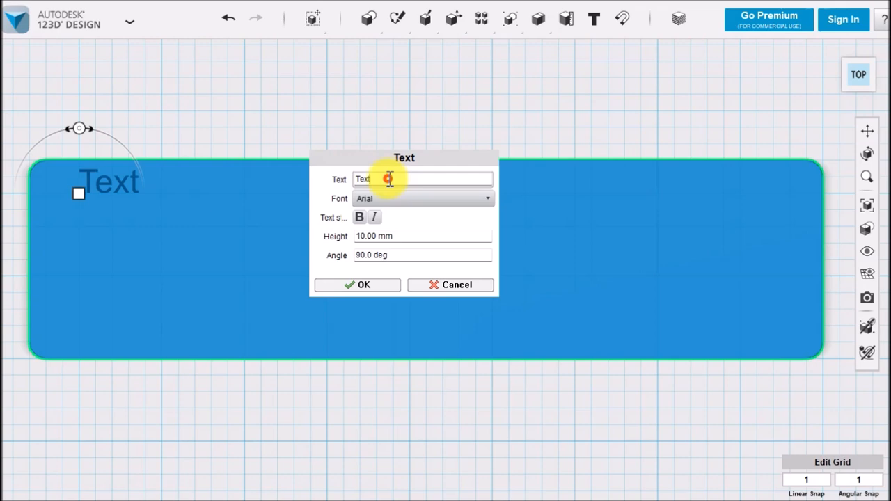
left_click_drag(388, 178, 285, 181)
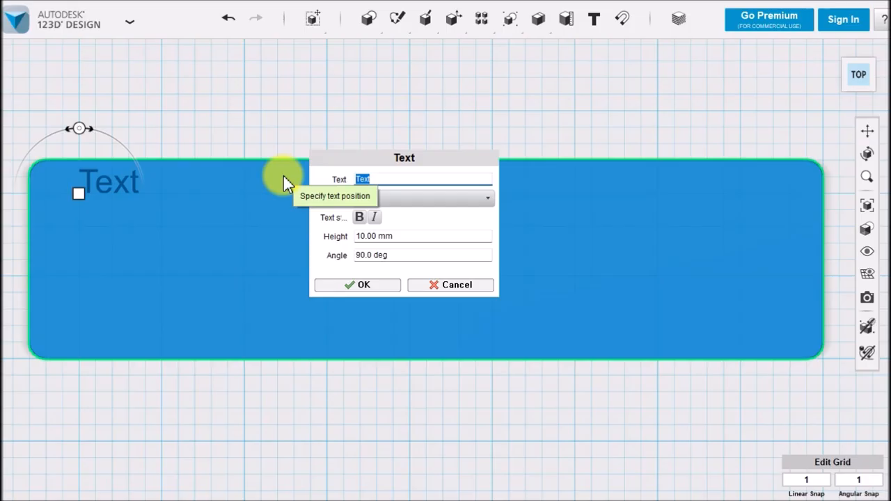
type("3")
type("D")
type("프린ㅌ")
type("ㅓ")
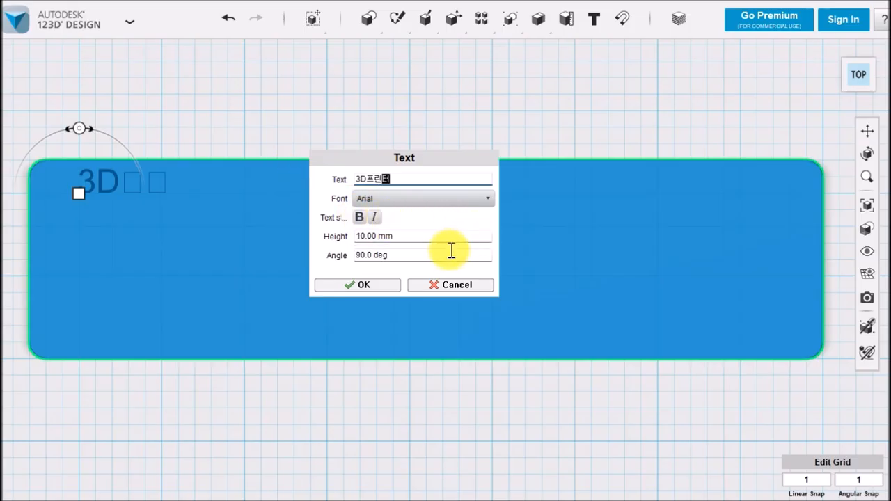
Look through the available fonts for one that supports the text's Korean lettering
left_click(486, 199)
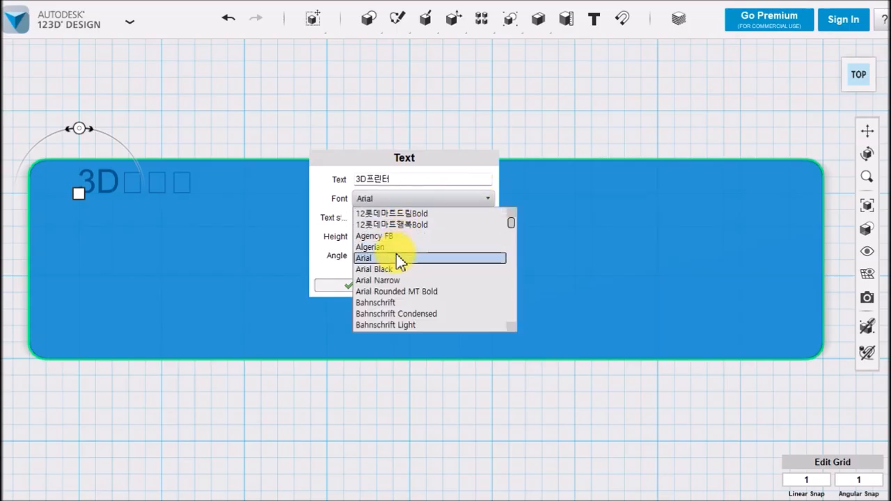
scroll(392, 285, "down", 1)
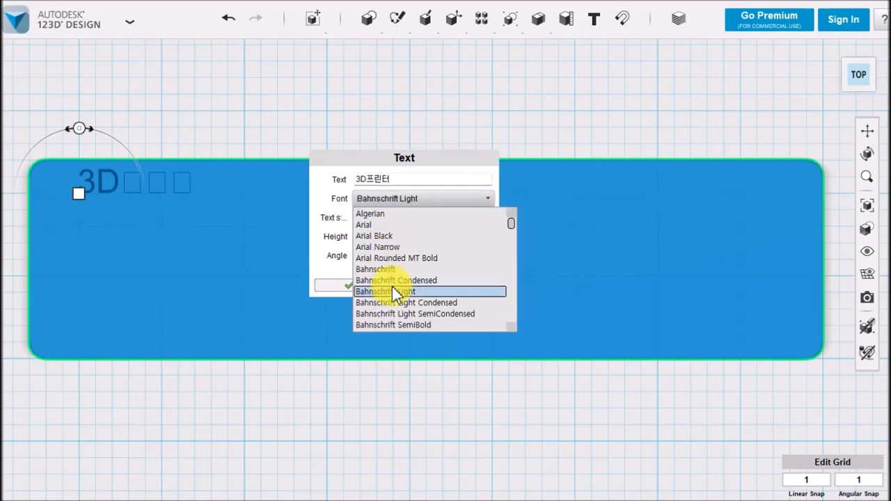
scroll(392, 285, "down", 2)
scroll(392, 286, "down", 1)
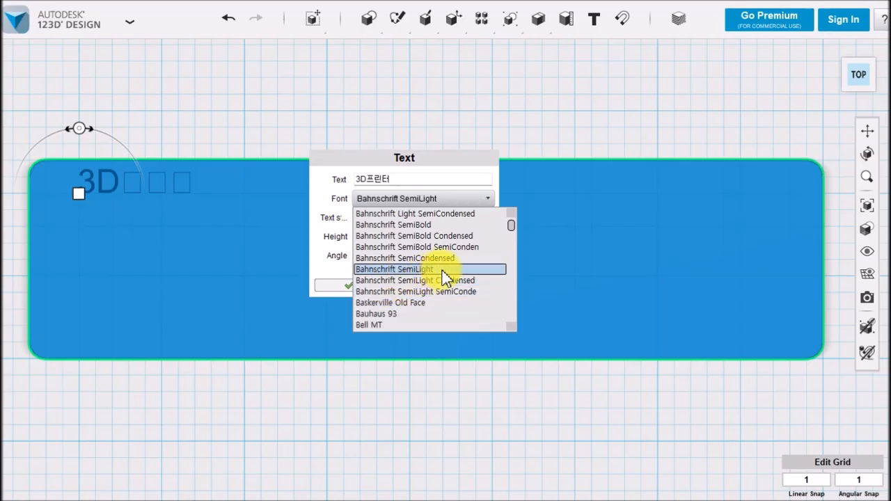
scroll(444, 273, "down", 2)
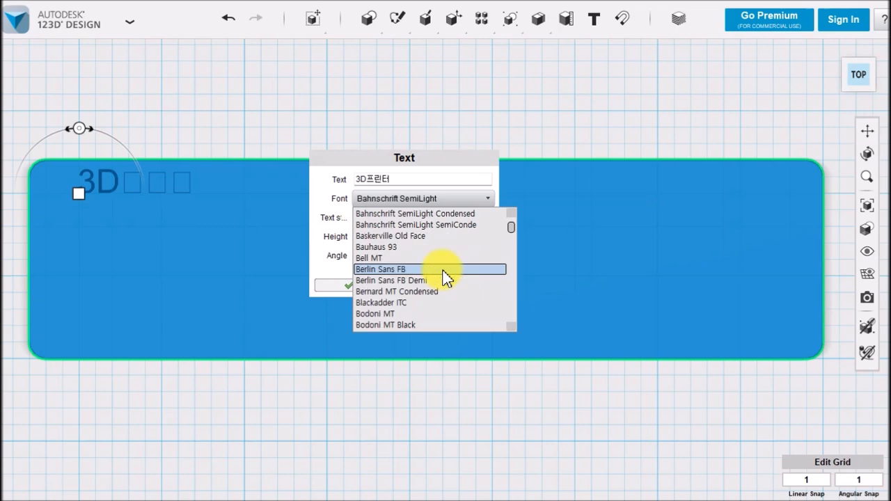
scroll(442, 282, "down", 1)
scroll(425, 286, "down", 7)
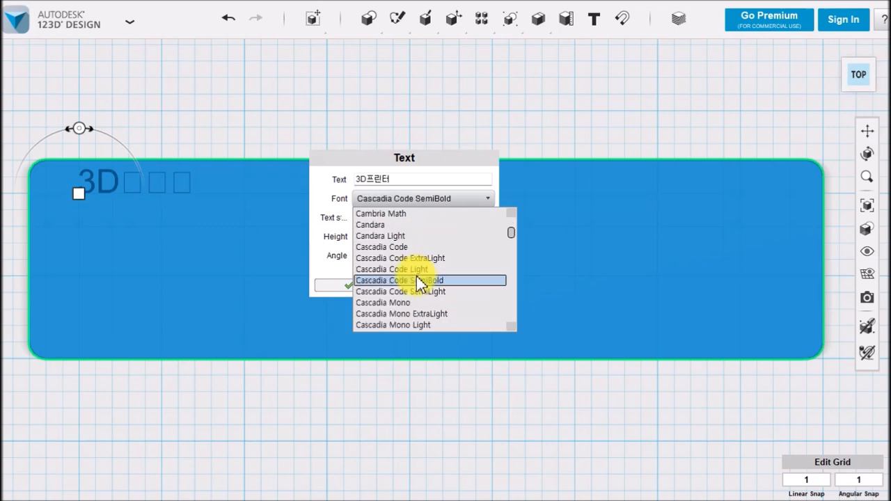
scroll(416, 276, "up", 2)
scroll(416, 275, "down", 8)
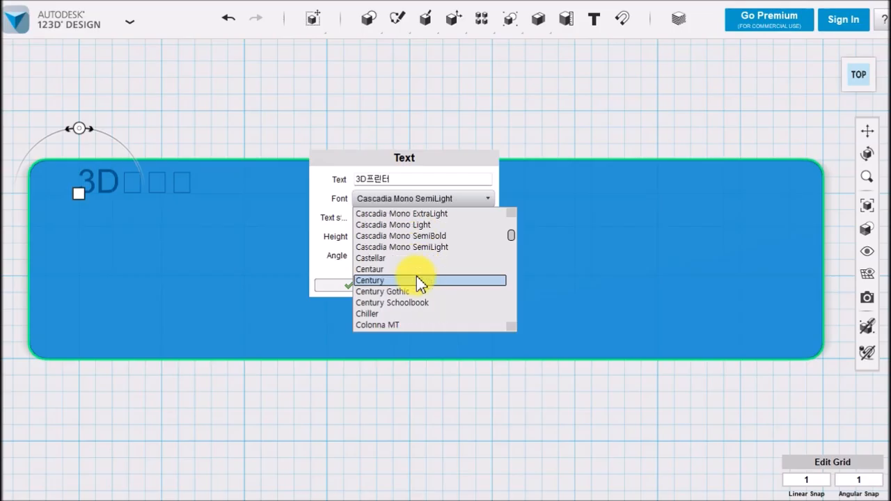
scroll(416, 276, "down", 3)
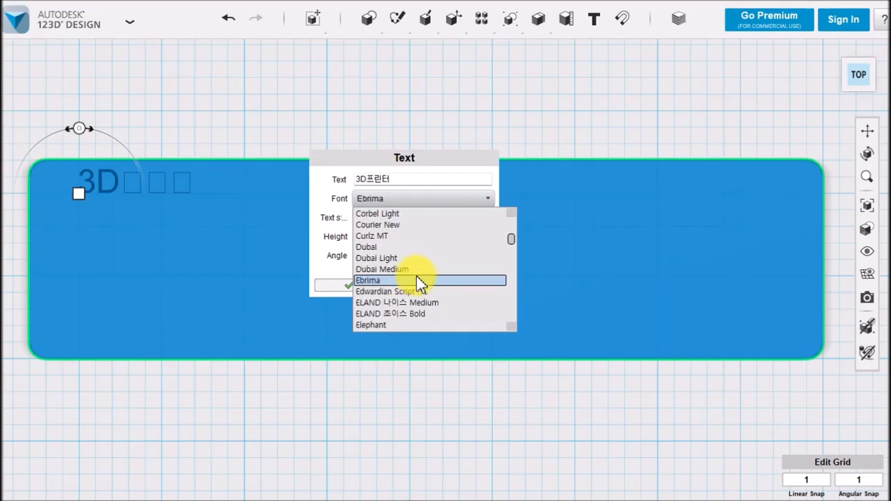
scroll(424, 263, "down", 11)
scroll(422, 255, "down", 12)
scroll(422, 256, "down", 6)
scroll(424, 257, "up", 2)
scroll(425, 253, "down", 12)
scroll(425, 246, "down", 12)
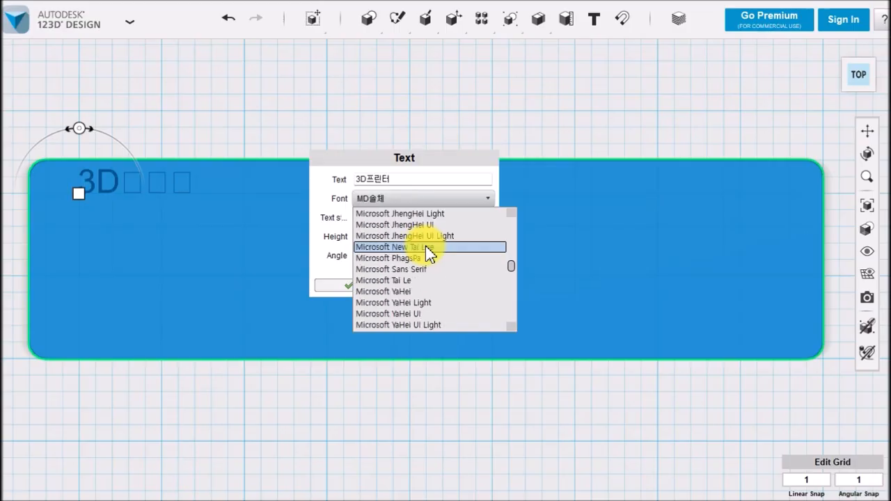
scroll(428, 250, "down", 12)
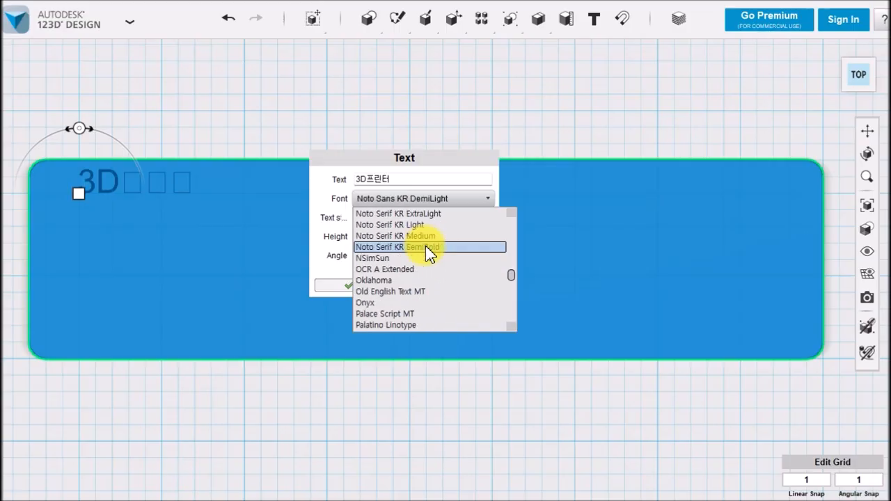
scroll(436, 263, "down", 10)
scroll(435, 260, "down", 5)
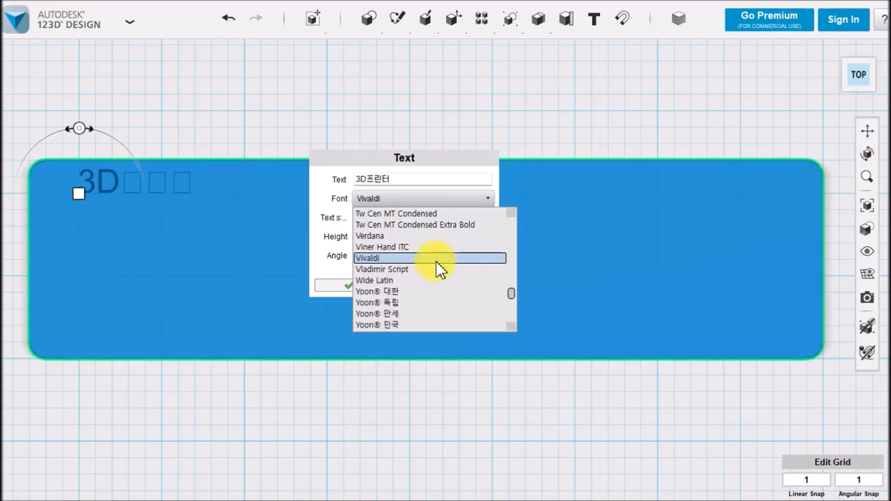
scroll(435, 261, "down", 8)
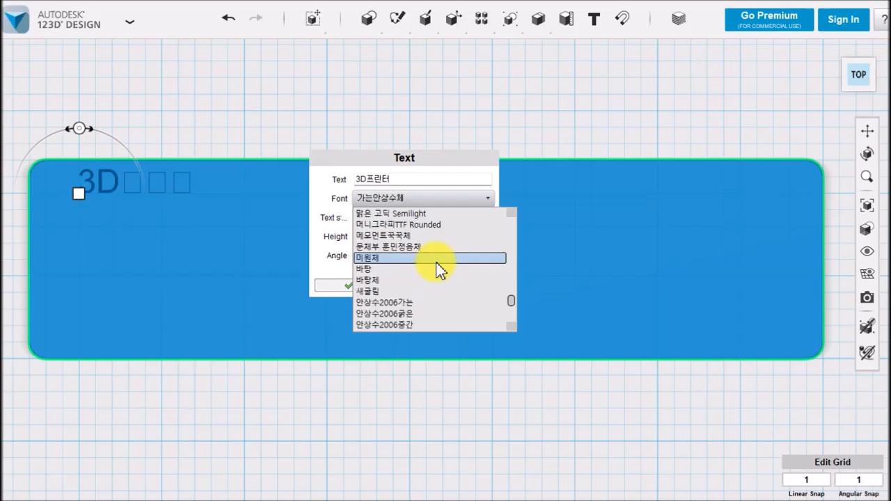
scroll(436, 262, "down", 6)
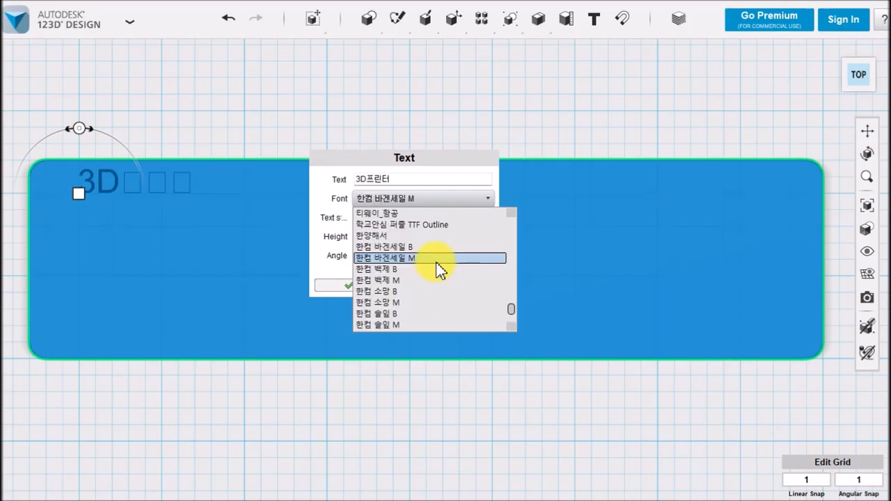
scroll(436, 262, "down", 6)
scroll(436, 262, "up", 9)
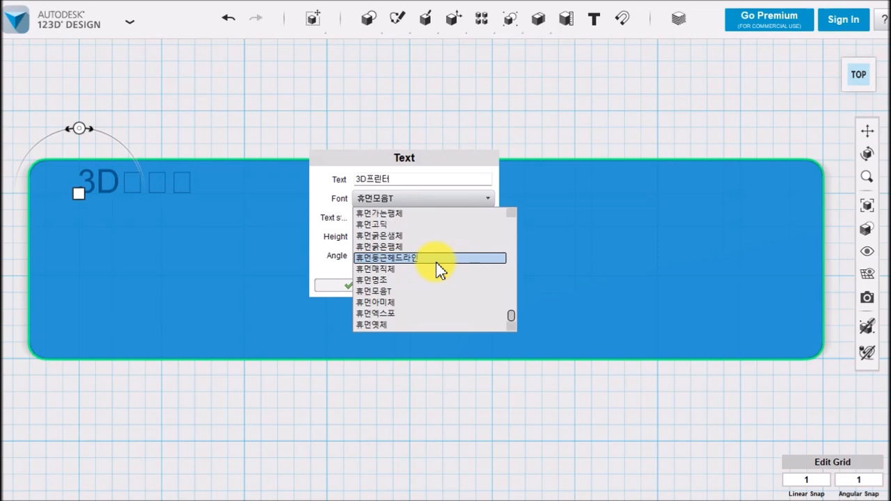
scroll(436, 262, "up", 15)
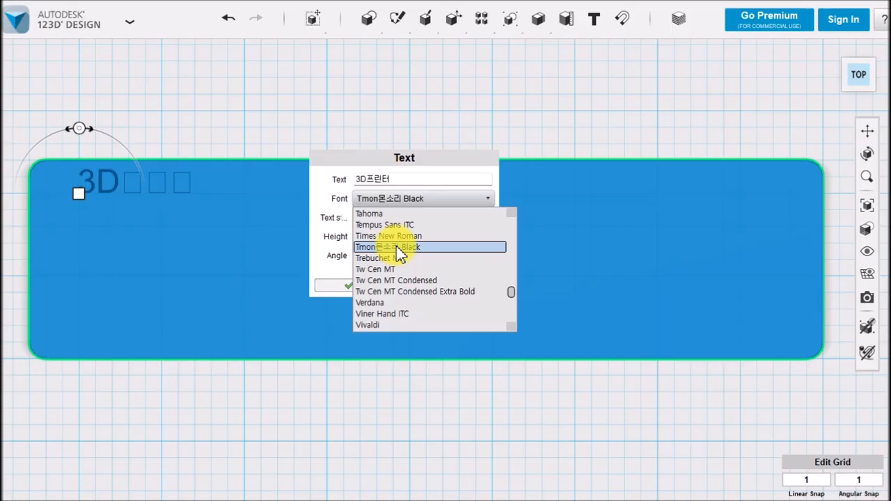
Switch to the web browser, search Naver for "눈누" and open the noonnu.cc font site
left_click(481, 303)
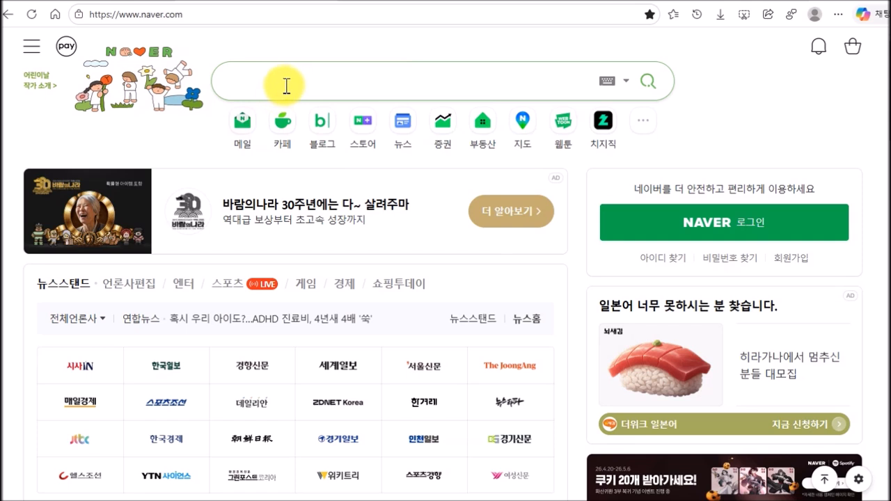
left_click(313, 85)
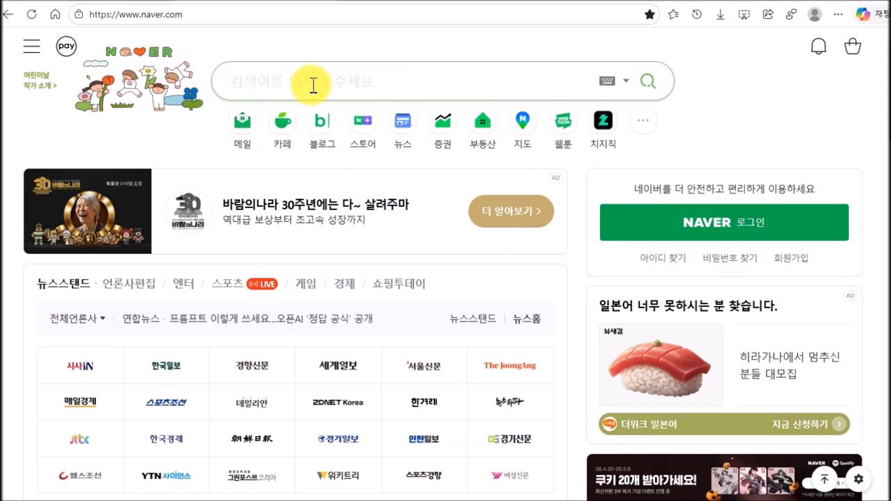
type("눈")
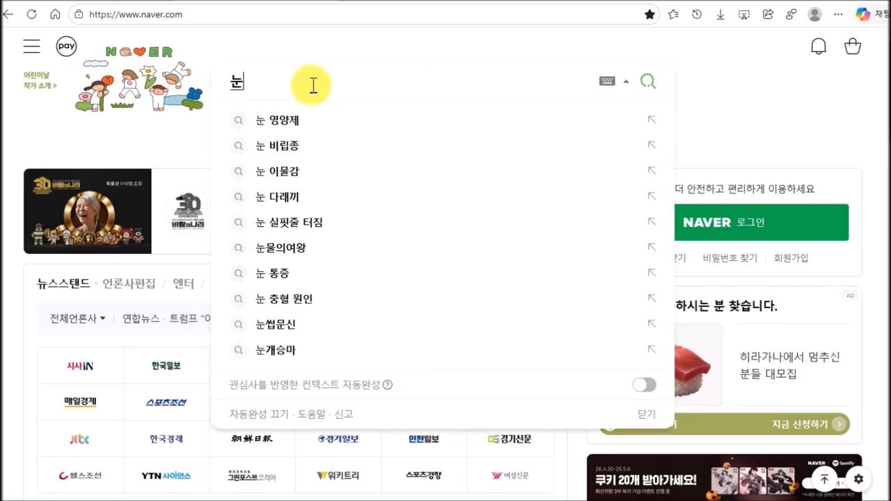
type("누")
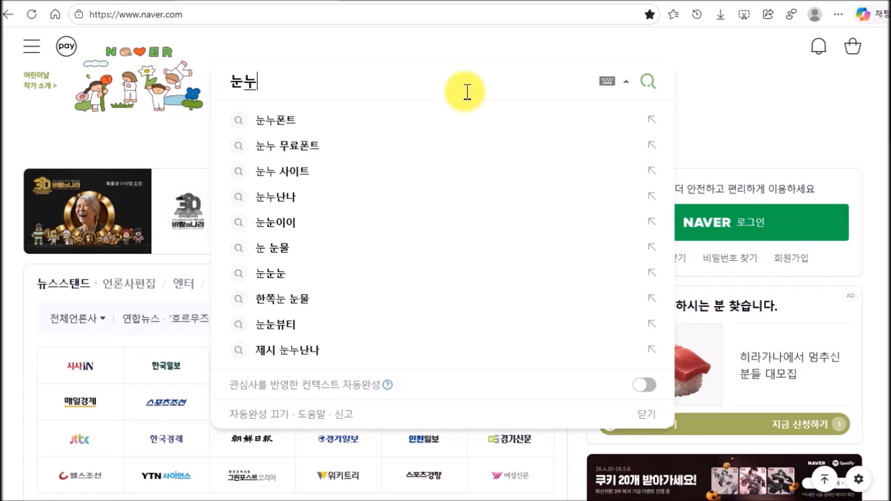
left_click(650, 87)
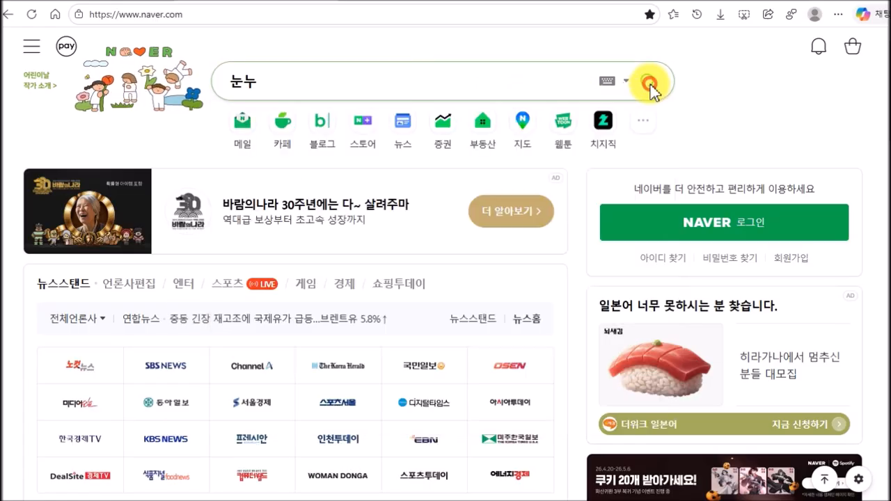
scroll(237, 336, "down", 3)
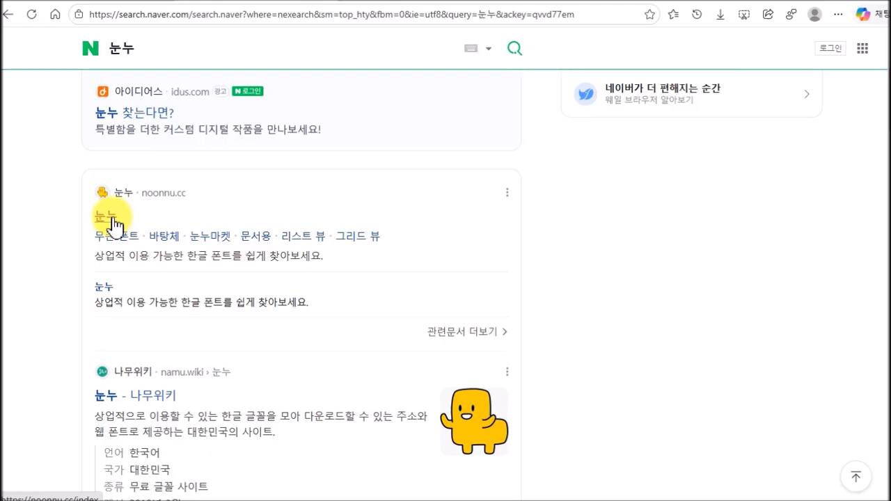
left_click(103, 224)
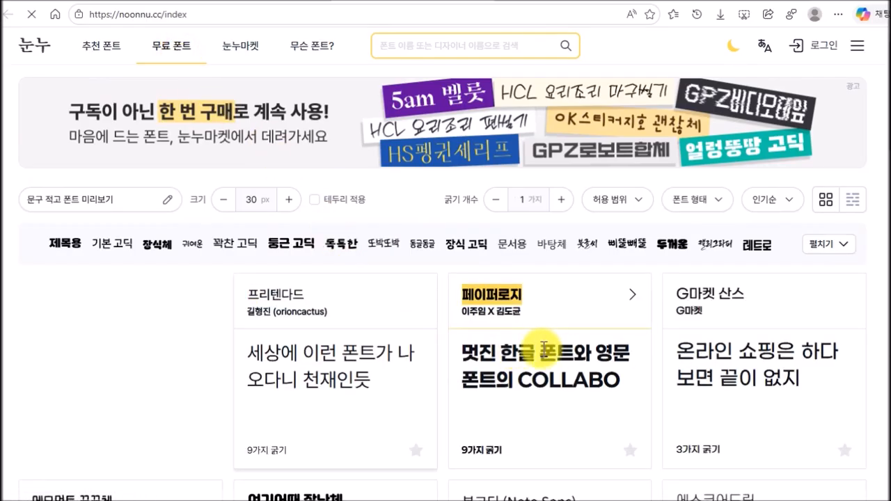
Browse the free Korean fonts on noonnu.cc for a bold lettering style and open the 티몬 몬소리체 entry
scroll(557, 350, "down", 5)
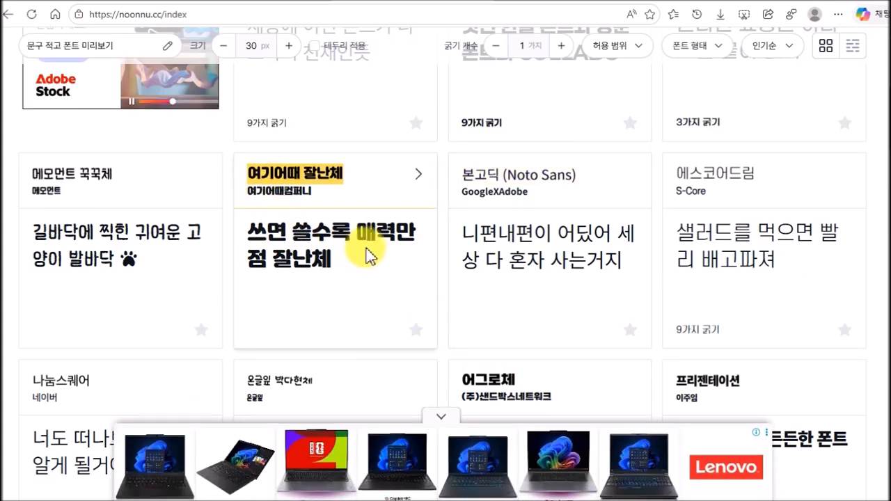
scroll(377, 256, "down", 1)
scroll(377, 256, "down", 5)
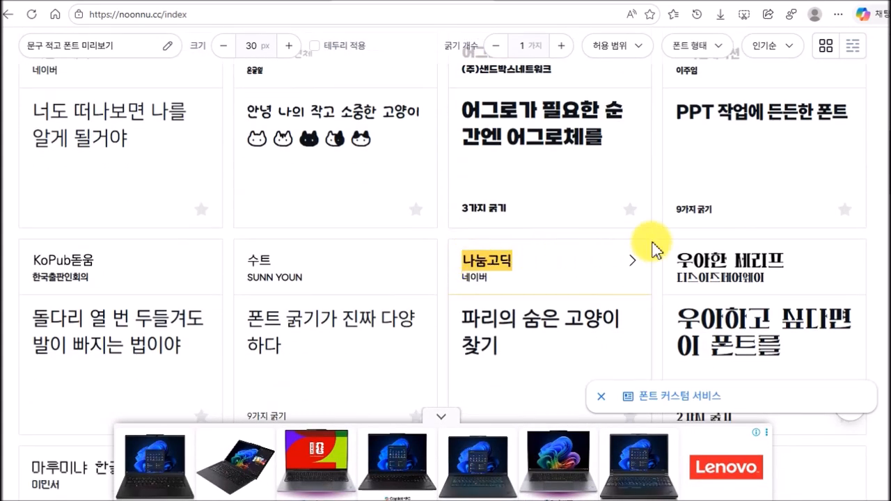
scroll(651, 245, "up", 3)
scroll(417, 230, "down", 4)
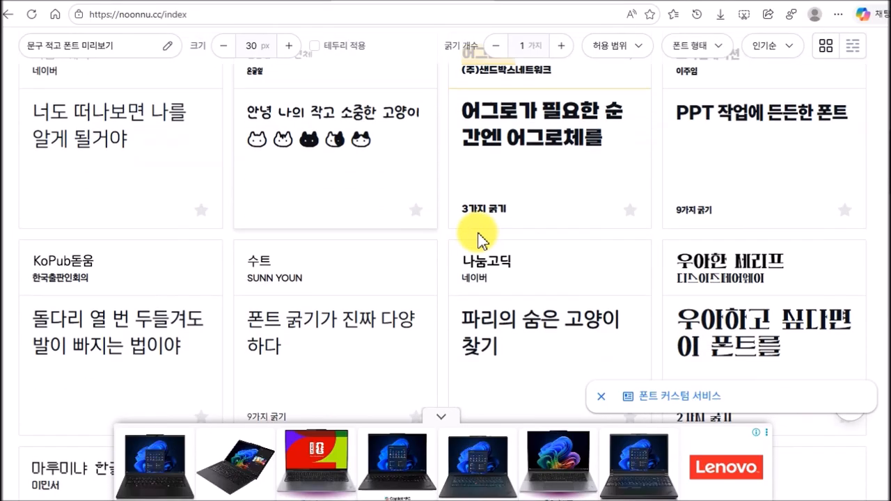
scroll(514, 237, "down", 2)
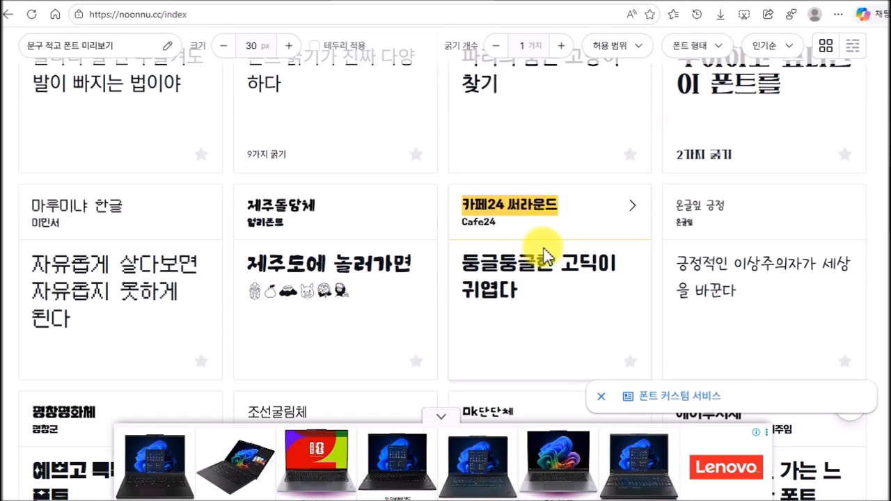
scroll(545, 254, "down", 4)
scroll(545, 249, "down", 2)
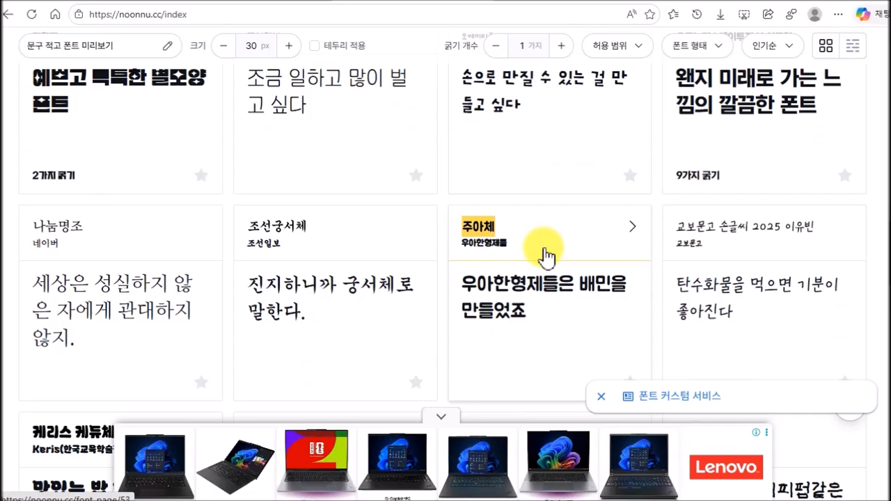
scroll(545, 256, "down", 3)
scroll(547, 256, "down", 6)
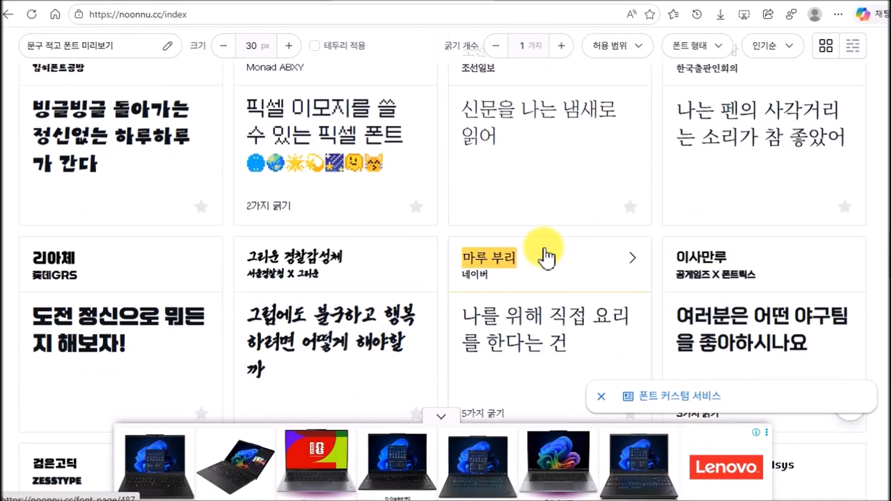
scroll(546, 256, "down", 5)
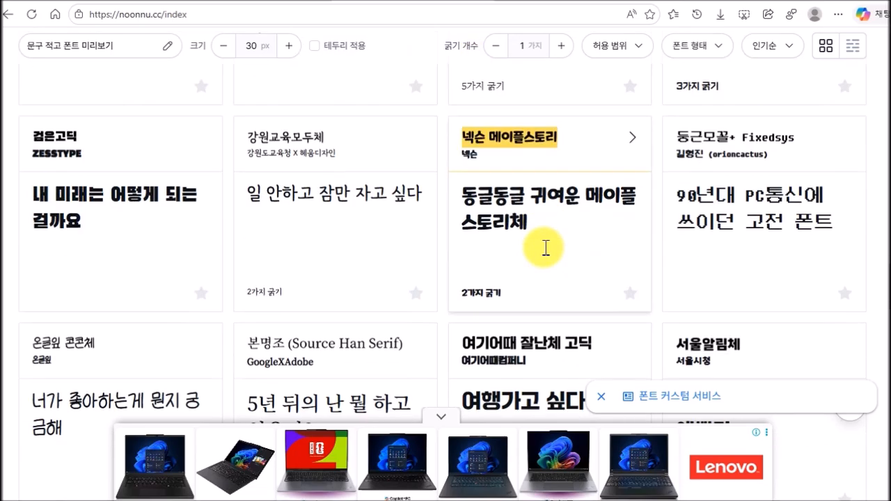
scroll(545, 247, "down", 5)
scroll(546, 248, "up", 2)
scroll(546, 249, "down", 3)
scroll(546, 248, "down", 6)
scroll(546, 248, "up", 3)
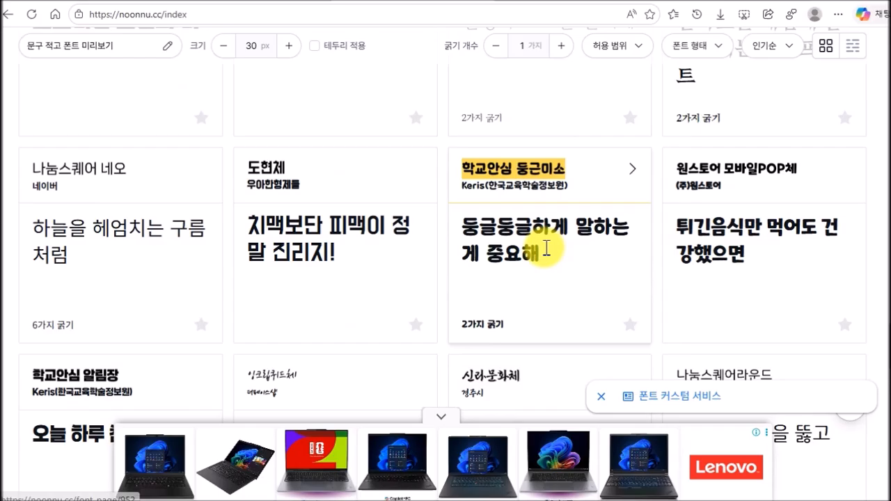
scroll(546, 248, "down", 10)
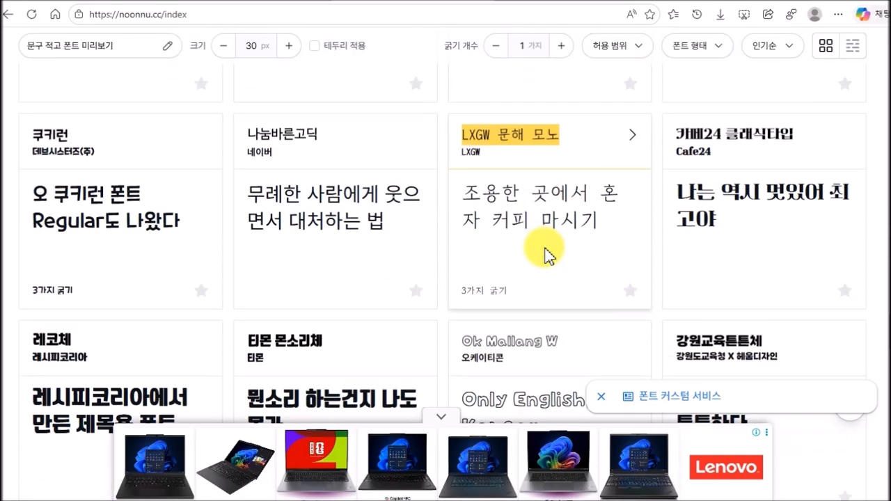
scroll(543, 250, "down", 2)
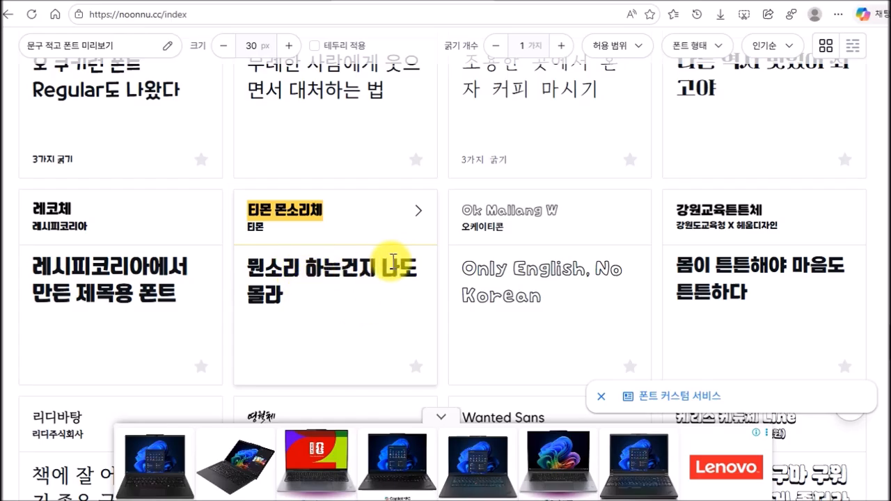
scroll(541, 204, "down", 2)
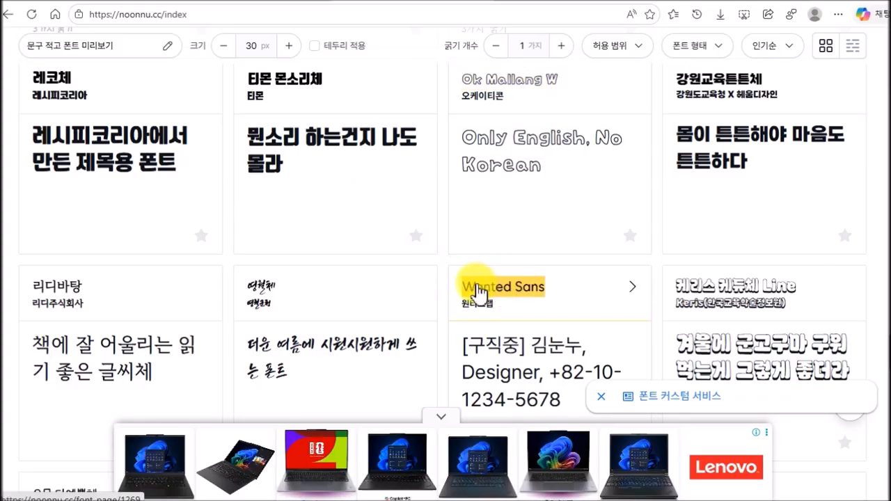
scroll(566, 267, "up", 1)
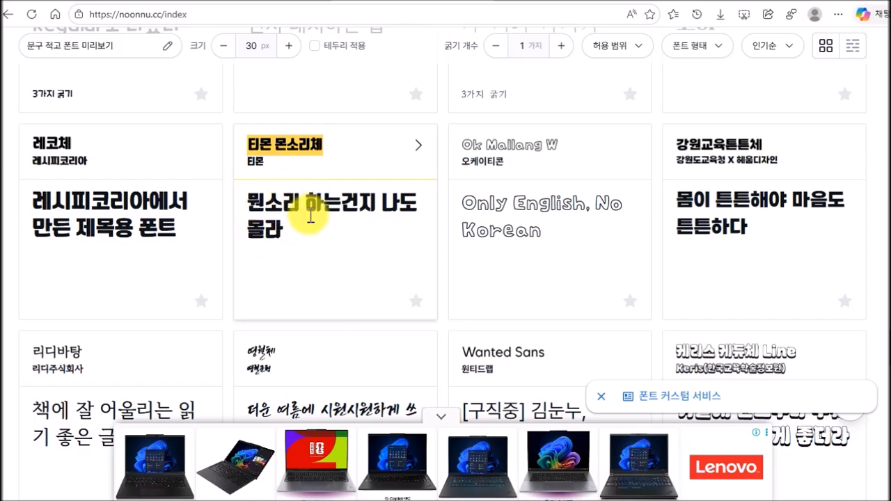
scroll(359, 243, "up", 2)
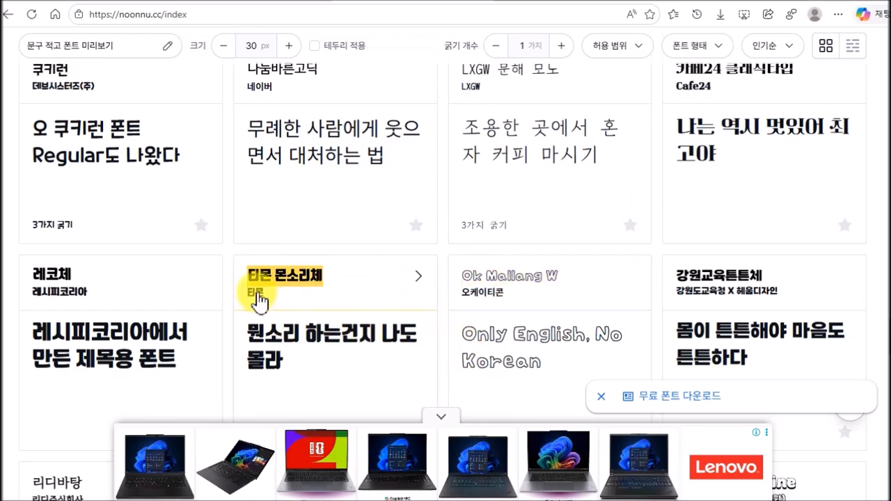
left_click(285, 289)
left_click(814, 104)
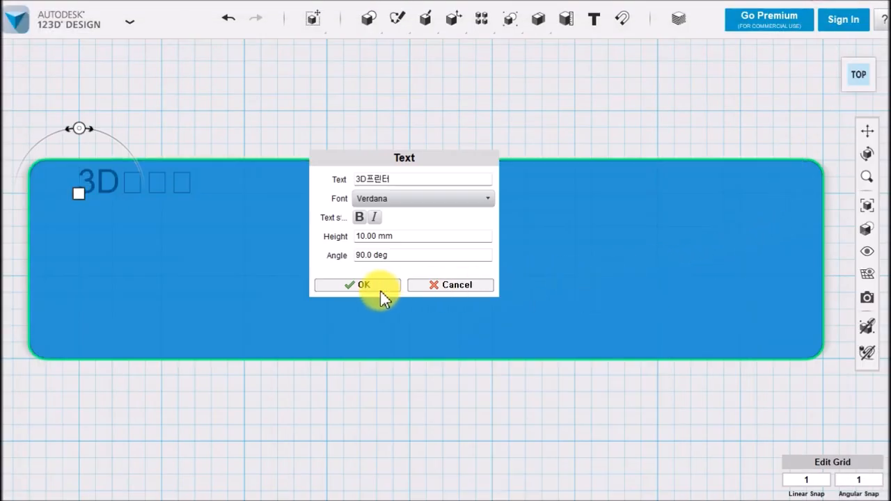
Switch back to 123D Design and set the font of the "3D프린터" text to Tmon몬소리 Black
left_click(384, 199)
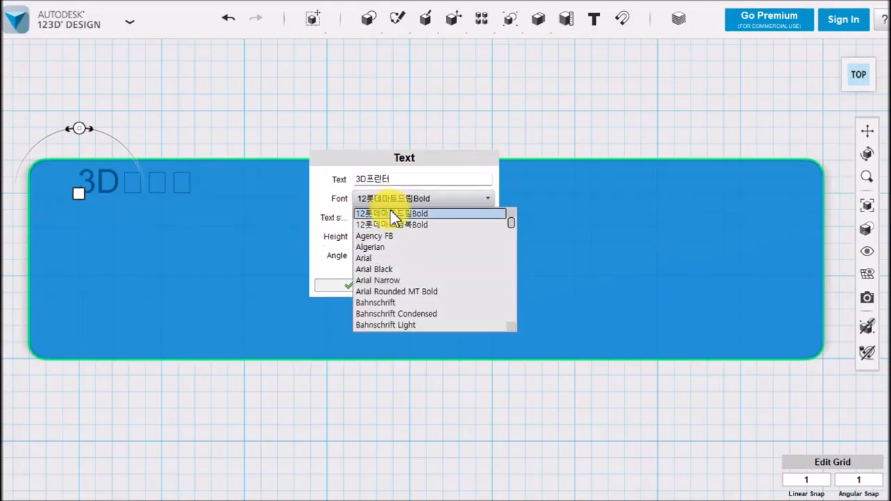
left_click(508, 223)
left_click_drag(508, 223, 513, 265)
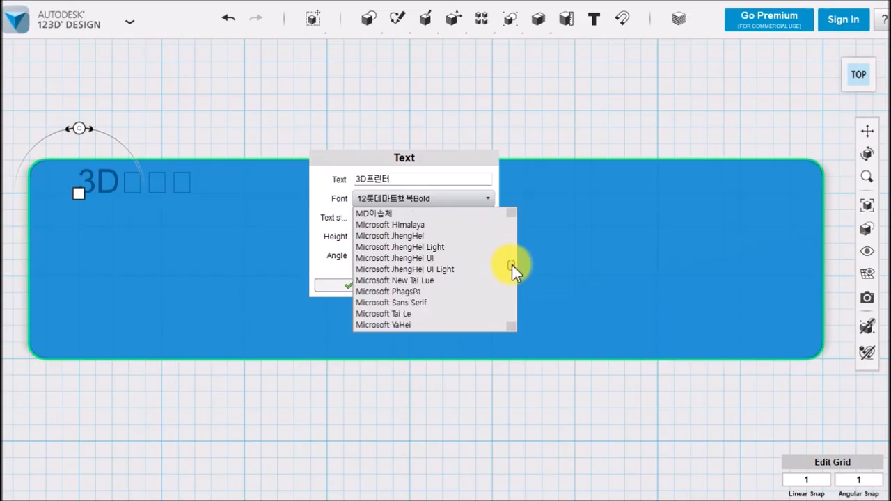
scroll(447, 290, "down", 20)
scroll(443, 292, "down", 15)
scroll(438, 291, "up", 5)
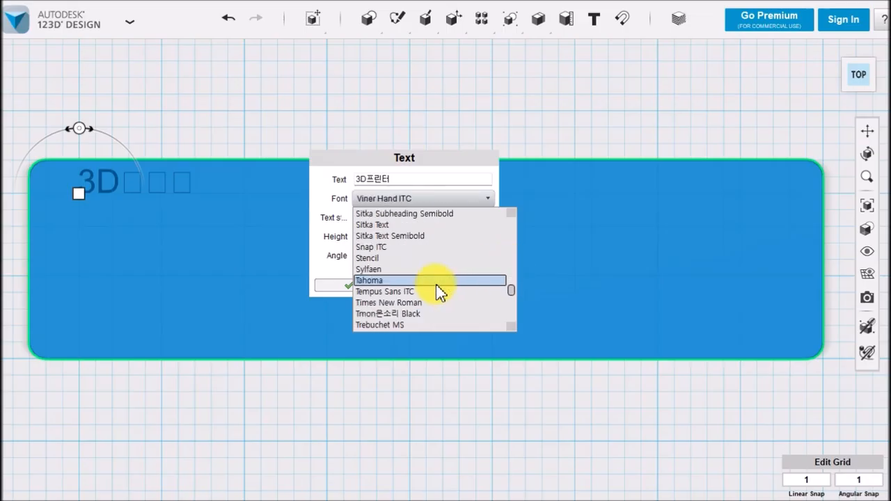
scroll(437, 284, "down", 1)
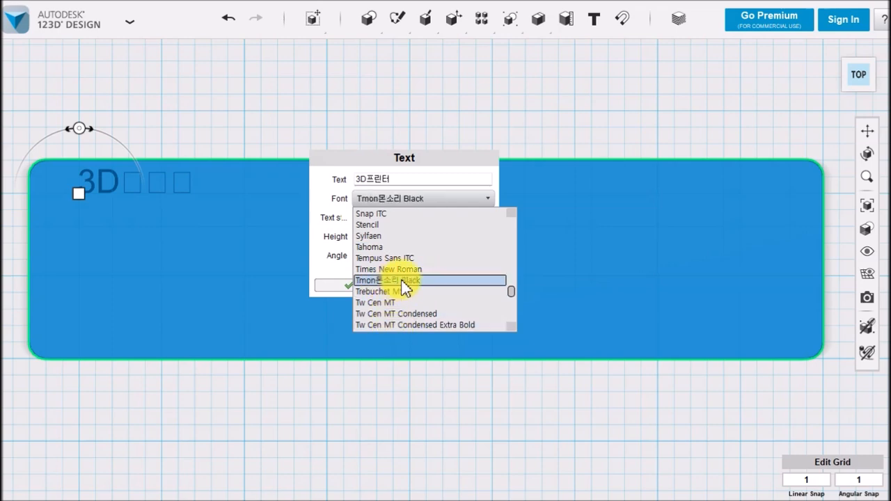
left_click(403, 281)
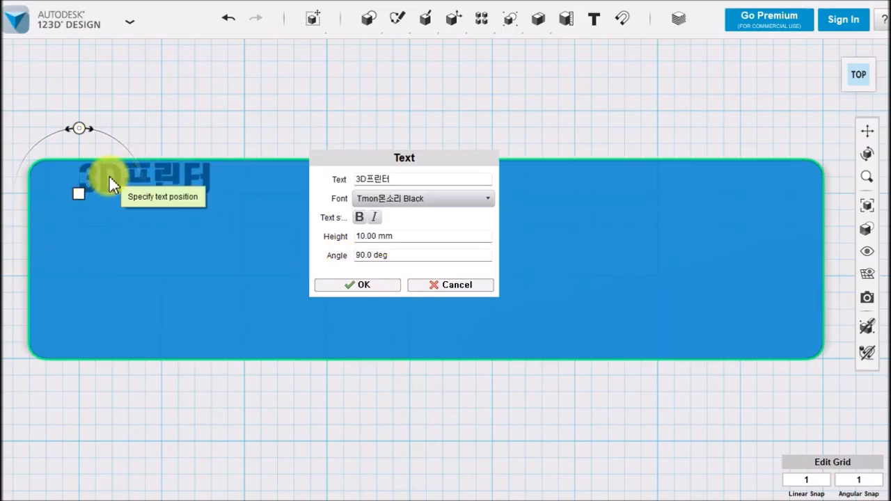
Set the text height to 20 mm, move the text fully inside the plate's upper-left corner and finish creating it
left_click(382, 238)
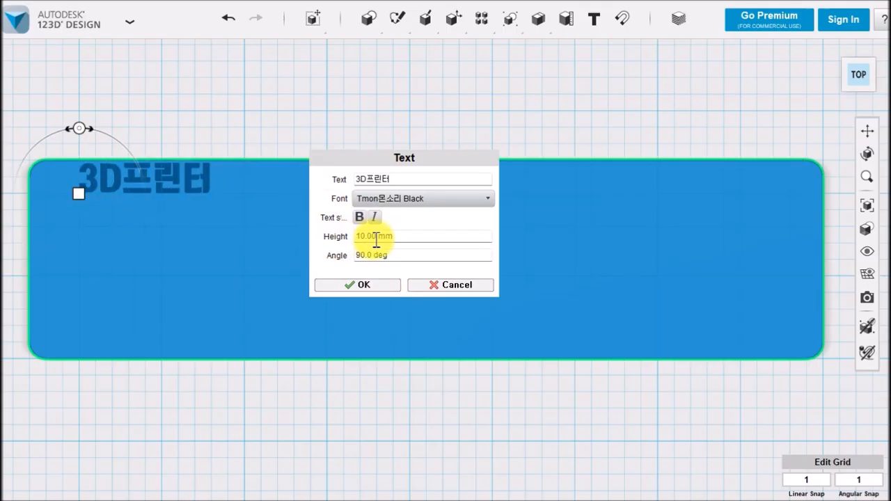
left_click_drag(410, 237, 340, 235)
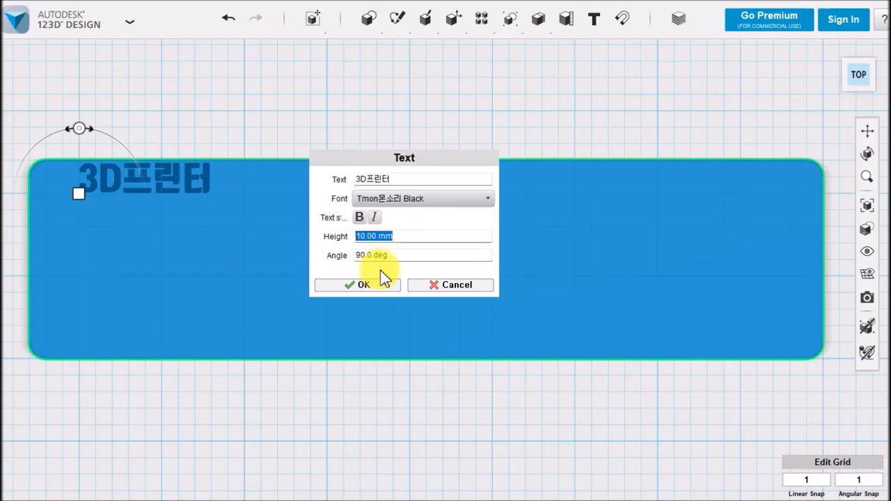
type("20")
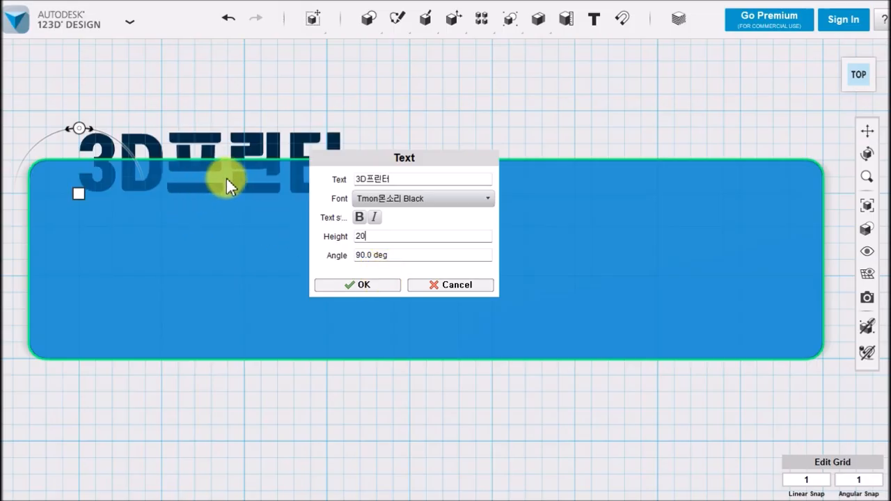
left_click_drag(79, 195, 52, 233)
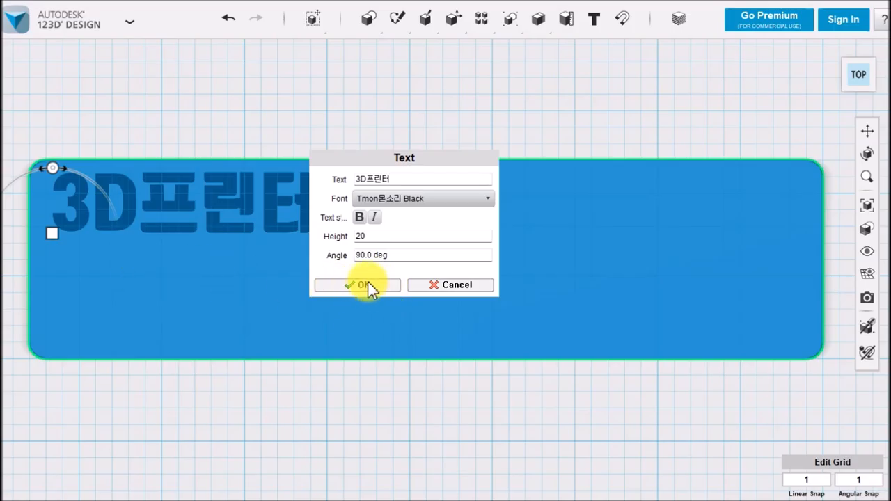
left_click(351, 291)
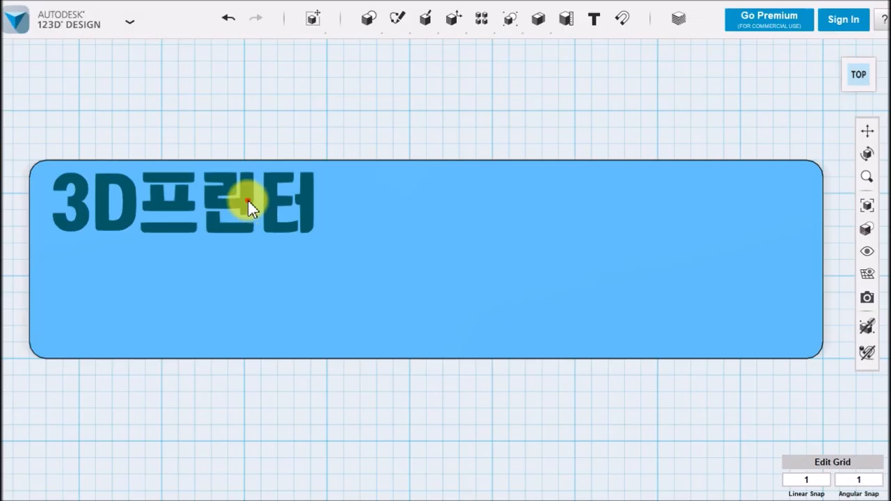
Duplicate the "3D프린터" text and move the copy 24 mm straight down, directly beneath the original
left_click(247, 201)
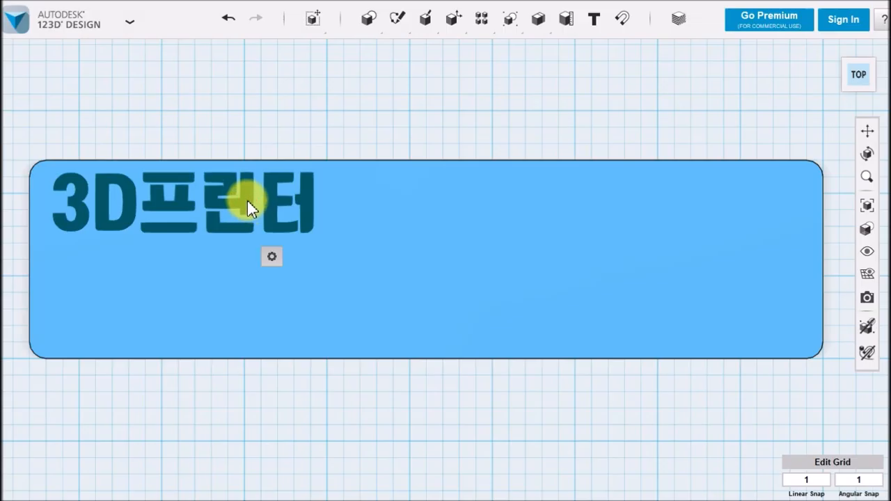
key("ctrl+t")
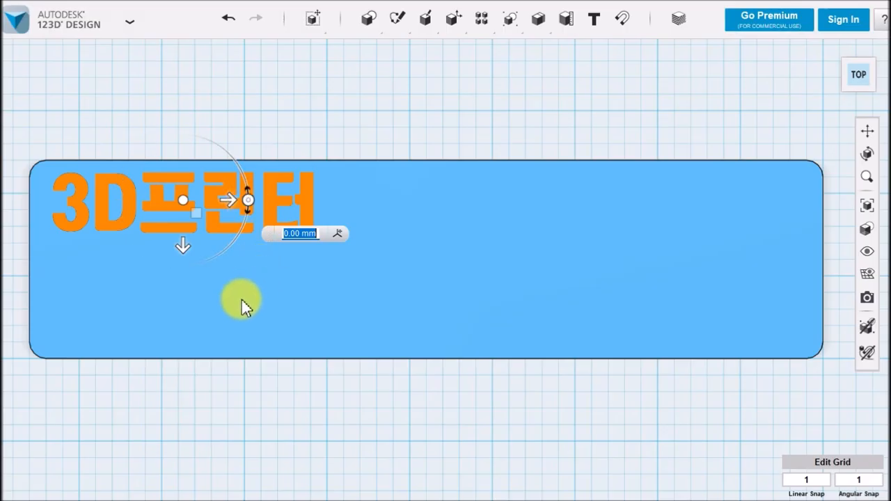
left_click_drag(181, 255, 180, 323)
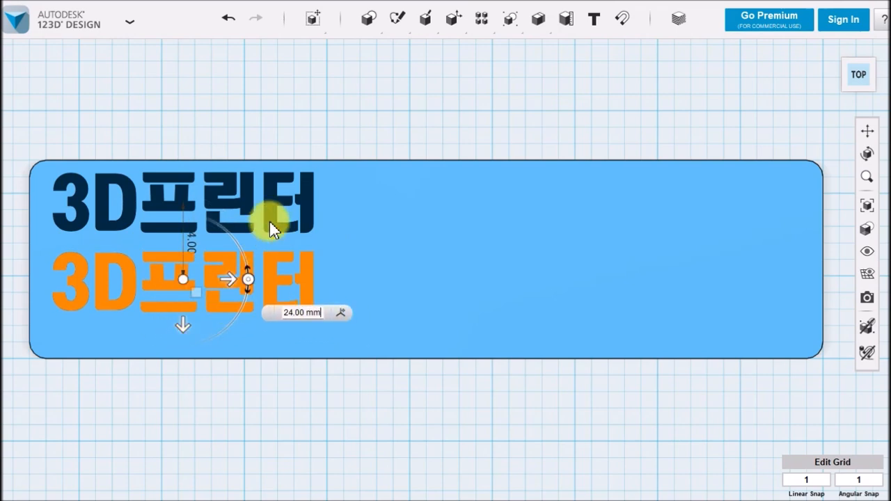
left_click(313, 120)
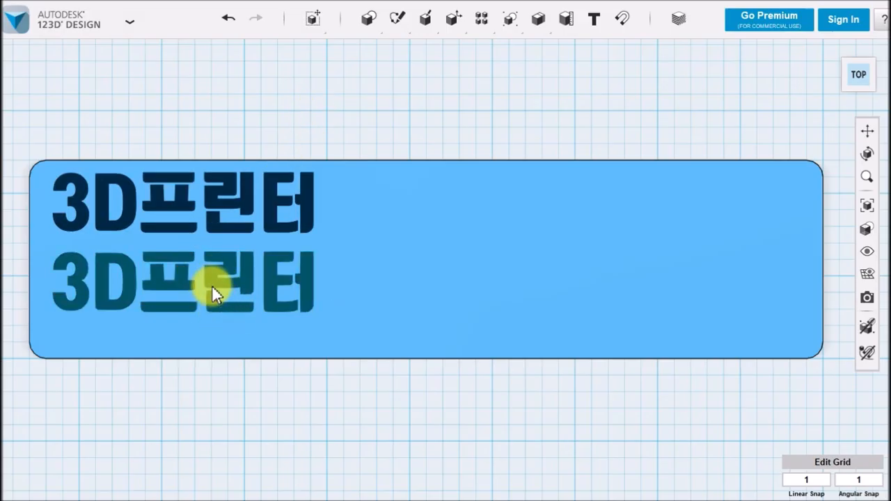
Change the lower "3D프린터" copy's wording to "전 문 가" and finish the text edit
left_click(212, 277)
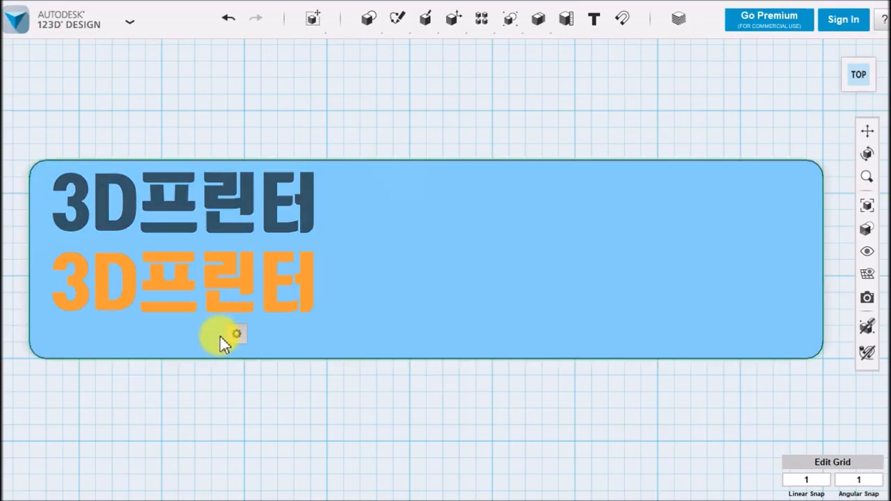
mouse_move(240, 335)
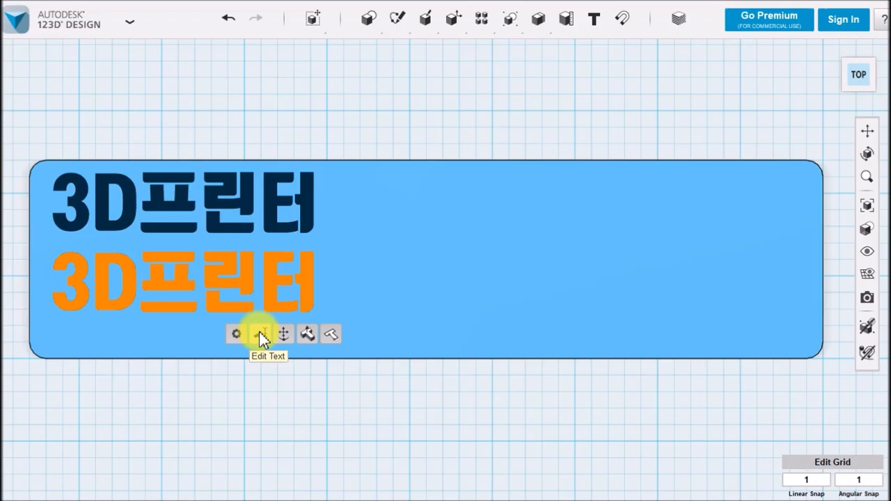
left_click(259, 334)
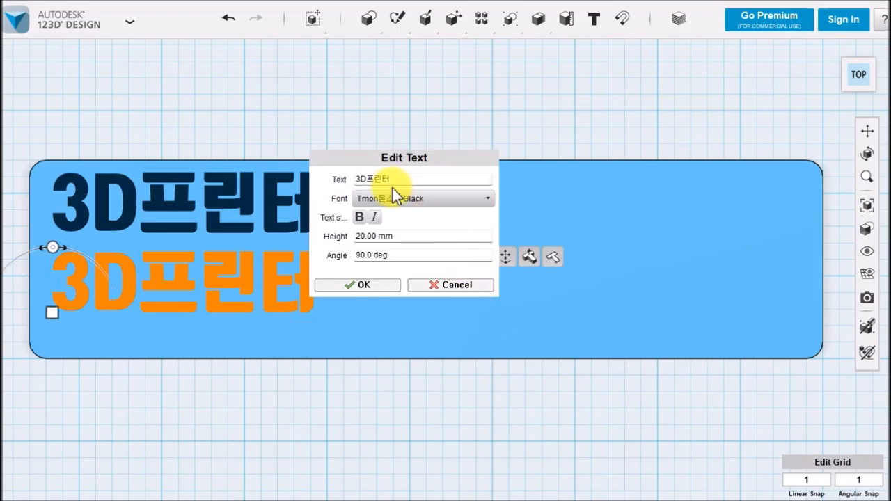
left_click_drag(397, 174, 348, 176)
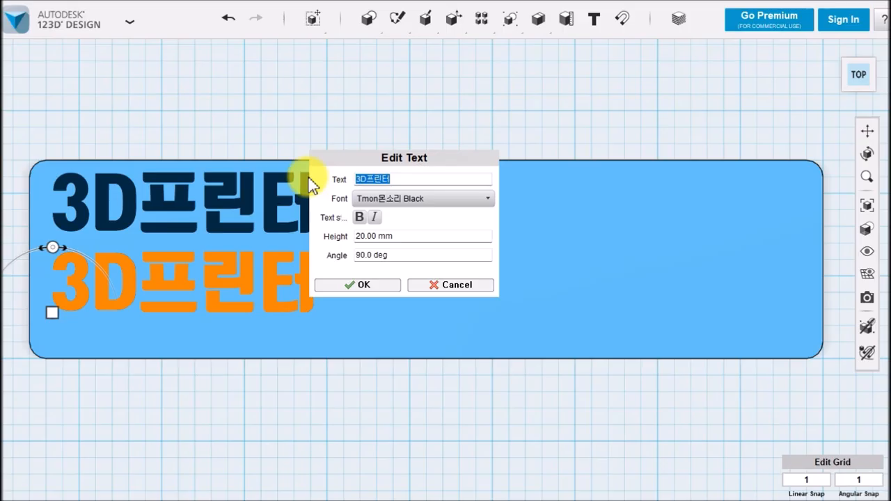
type("전문ㄱ")
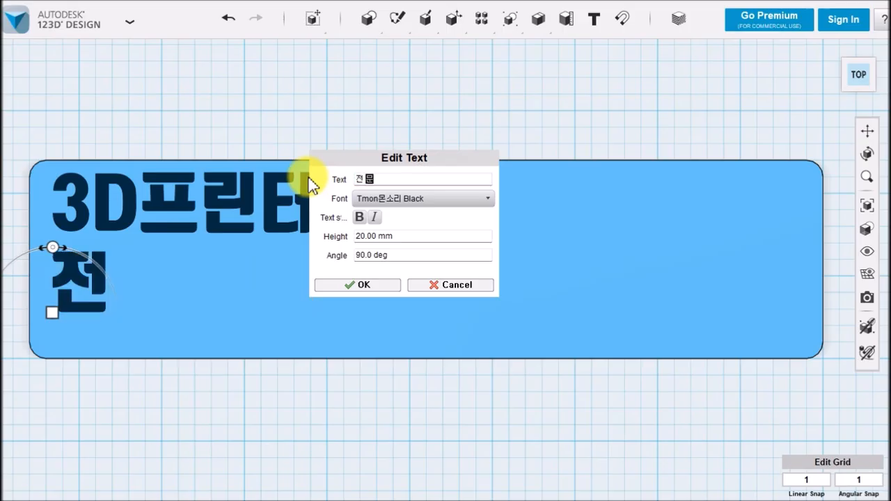
type("ㅐ")
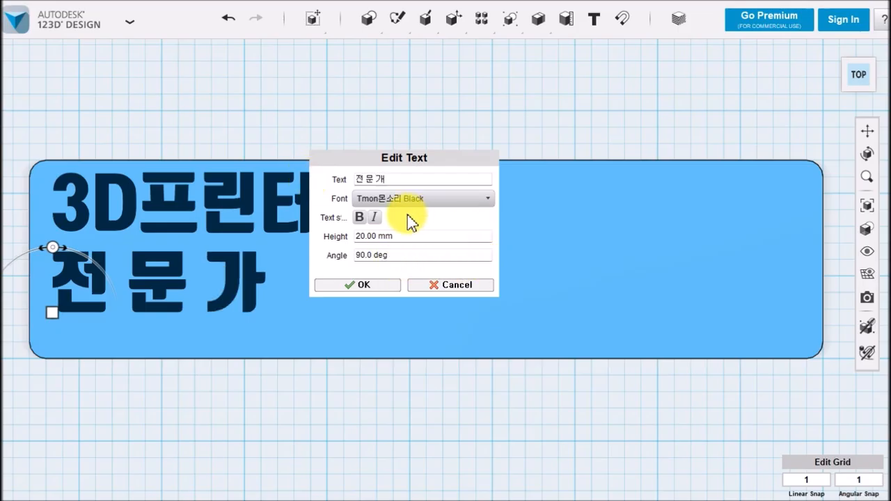
left_click(359, 284)
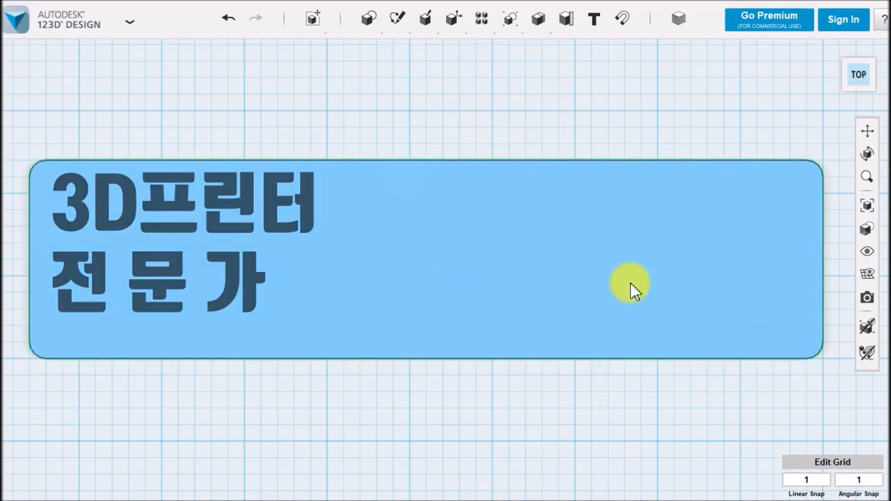
Duplicate the "전 문 가" text and move the copy horizontally along the same line, to the right of the original
left_click(259, 281)
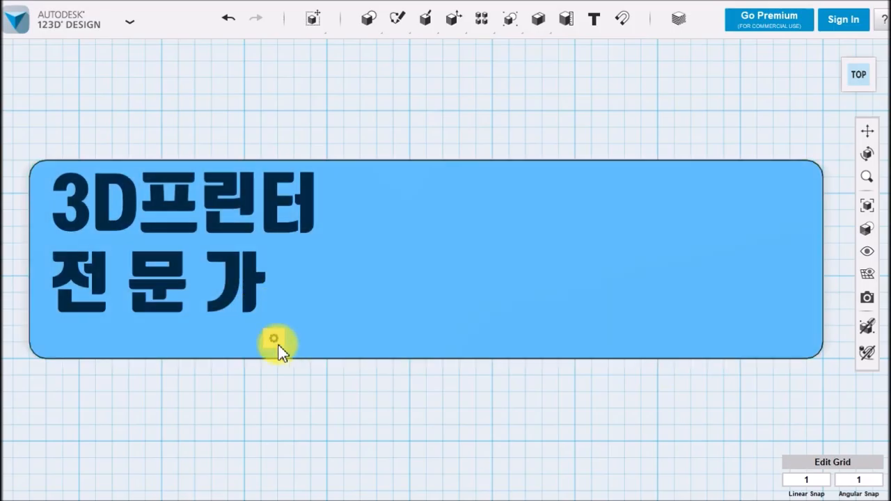
mouse_move(275, 348)
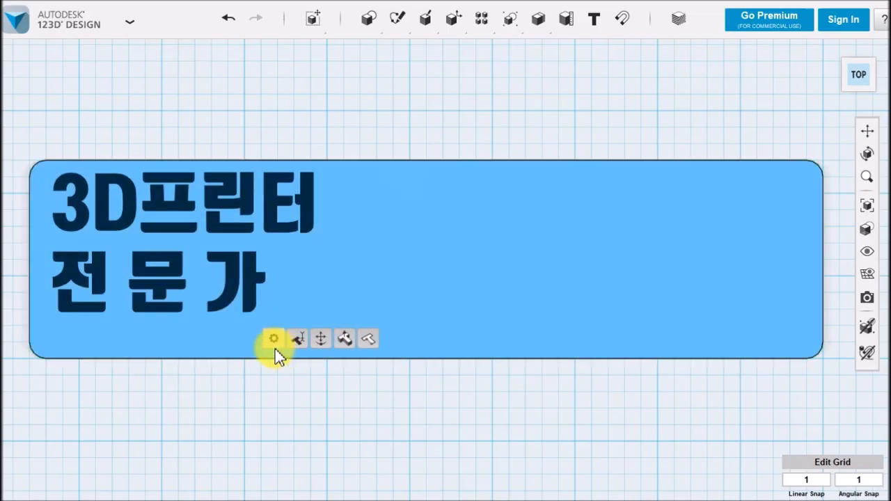
left_click(254, 402)
left_click(256, 288)
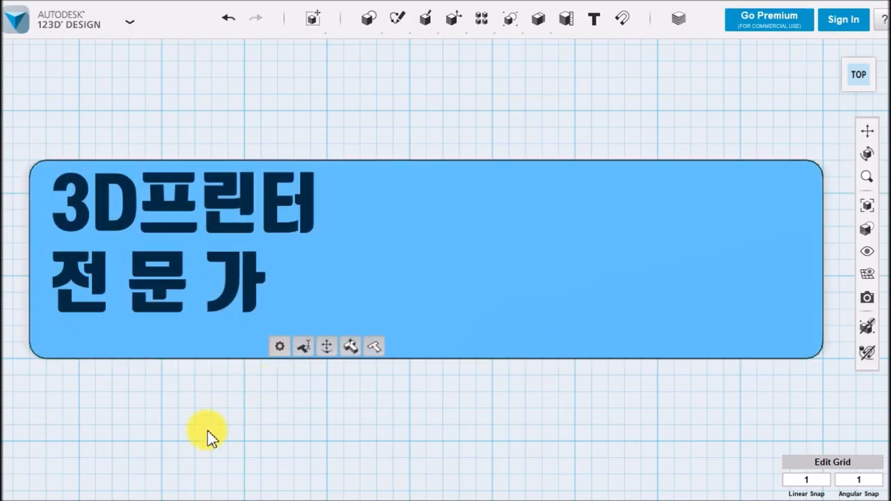
key("ctrl+t")
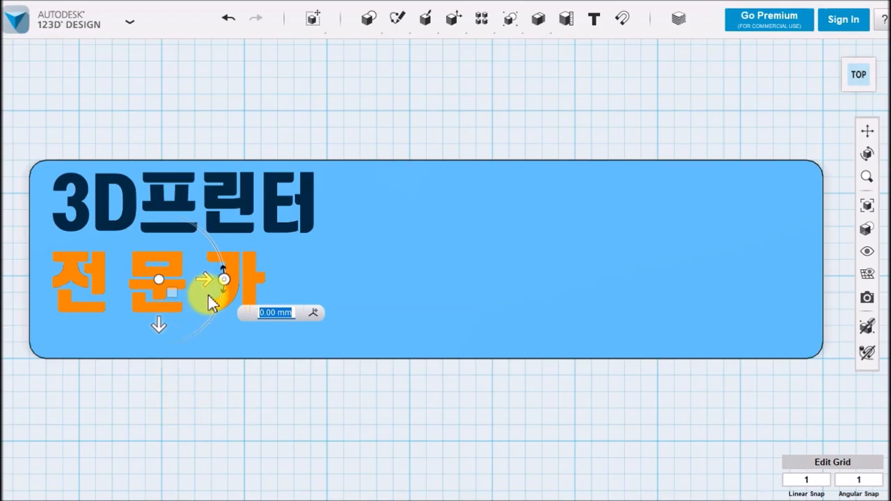
left_click_drag(210, 280, 519, 293)
left_click(478, 405)
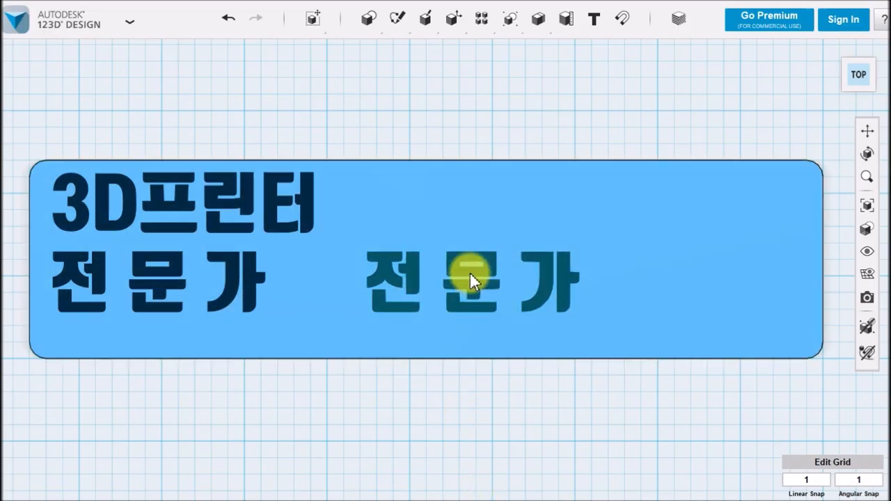
Change the wording of the right-hand "전 문 가" copy to "나강사"
left_click(470, 274)
mouse_move(496, 338)
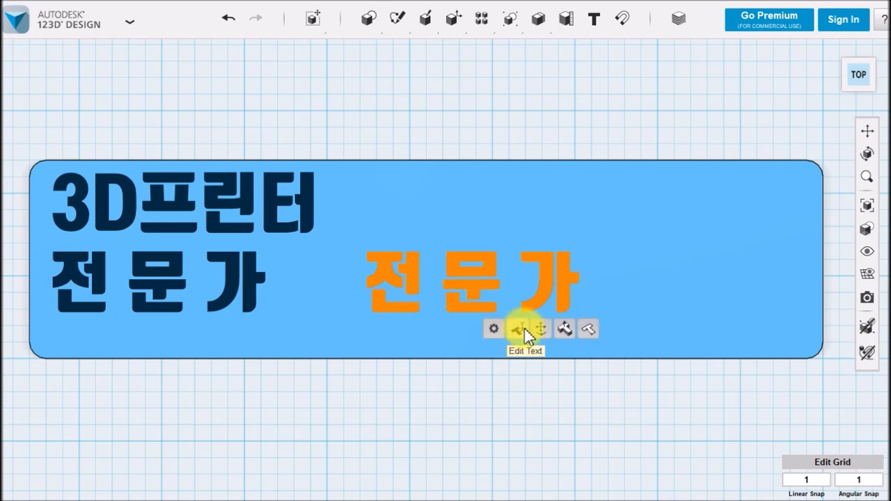
left_click(525, 334)
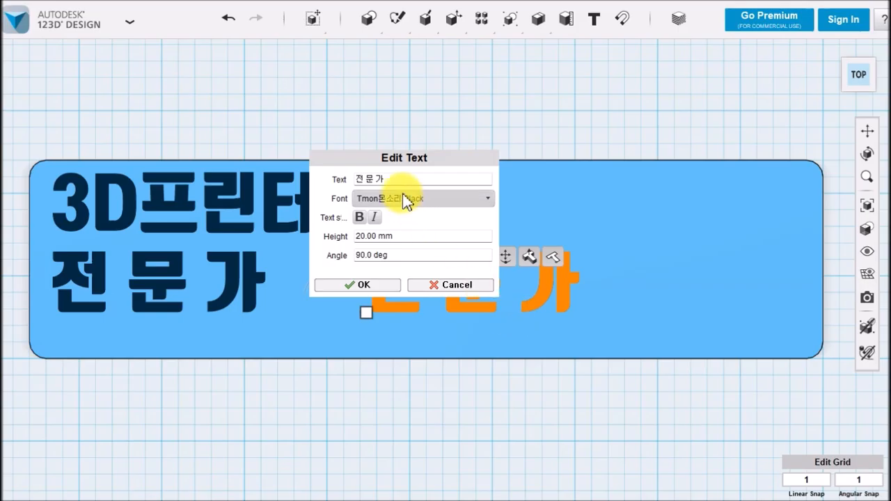
left_click_drag(390, 179, 300, 183)
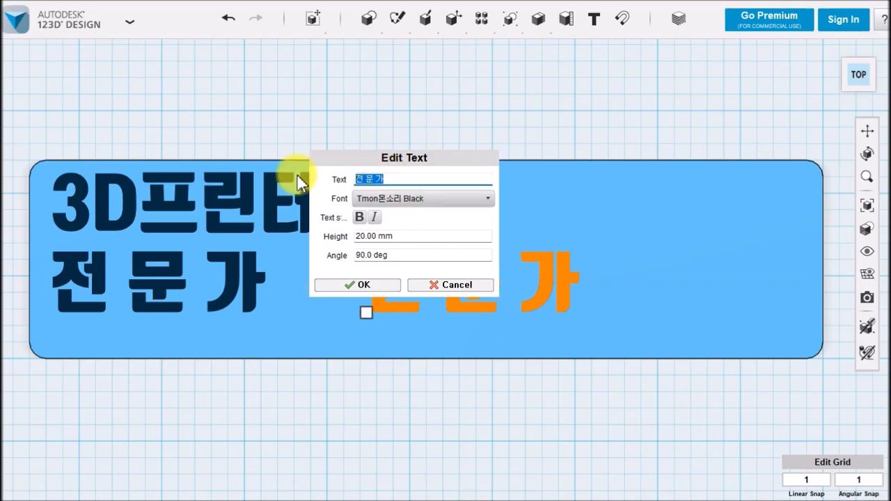
type("나")
type("강사")
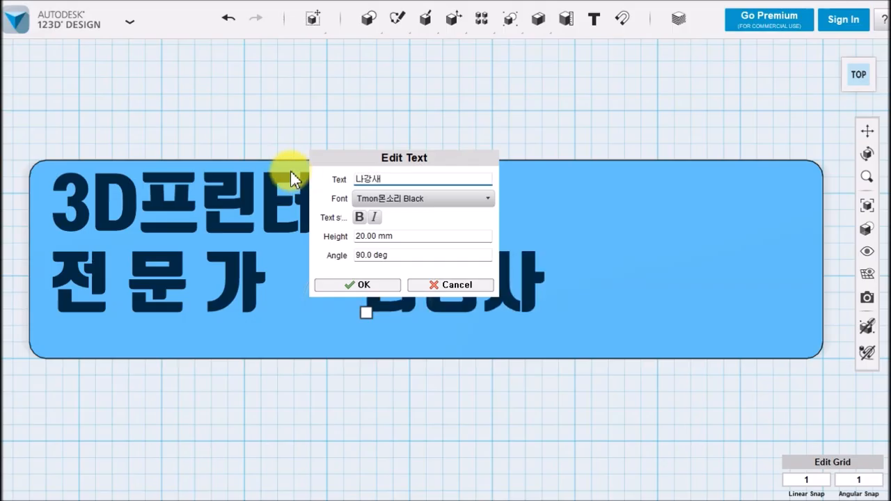
Set the height of the "나강사" text to 45 mm and finish the text edit
left_click(405, 236)
left_click_drag(405, 236, 239, 247)
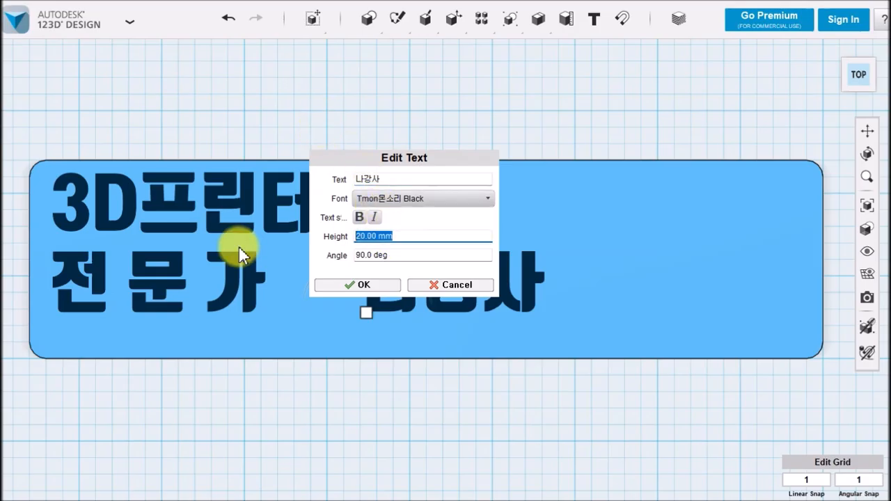
type("45")
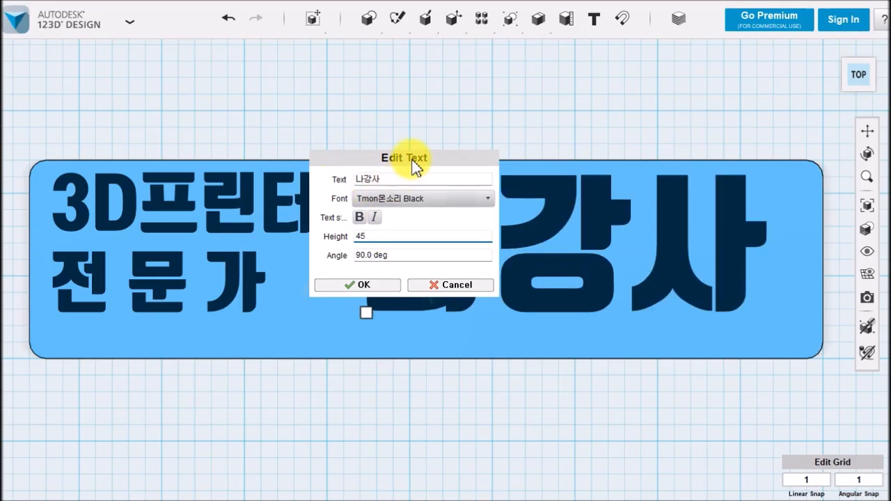
left_click_drag(413, 167, 388, 362)
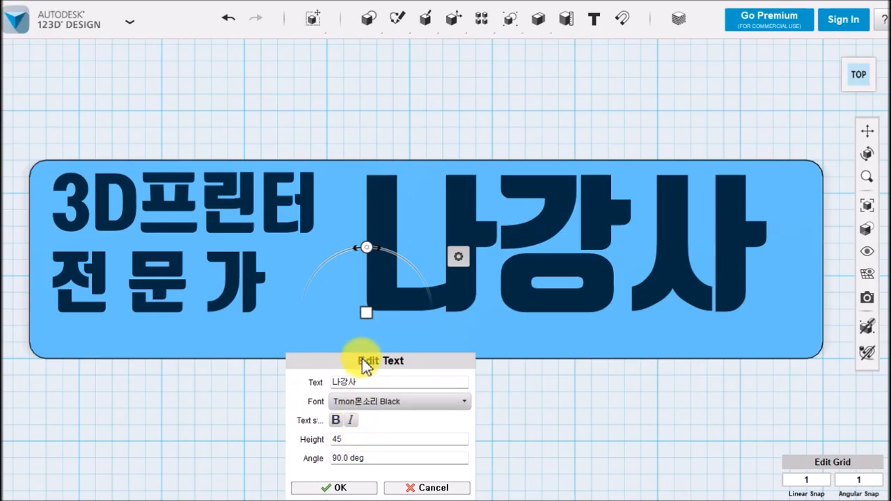
left_click_drag(362, 362, 325, 356)
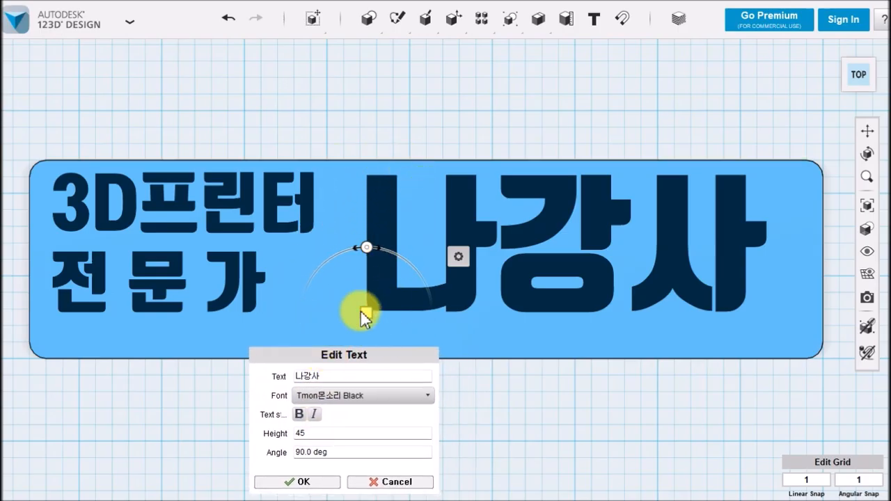
left_click_drag(344, 357, 323, 340)
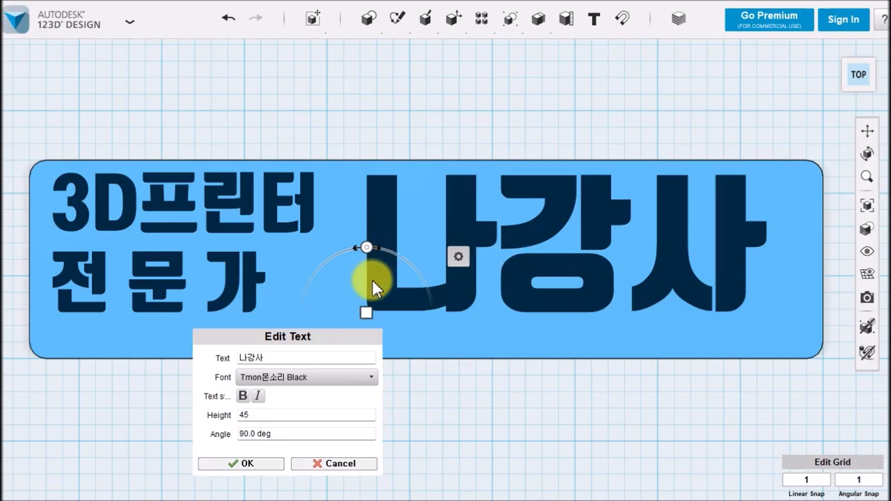
left_click(240, 463)
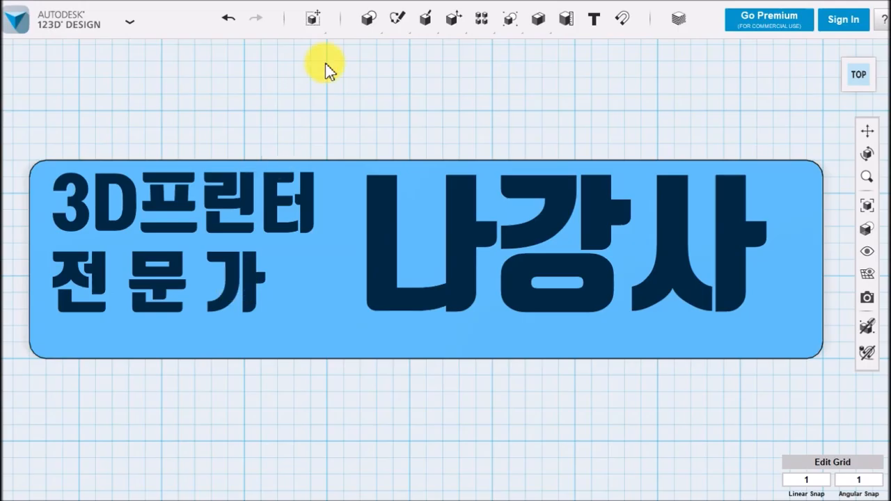
mouse_move(308, 20)
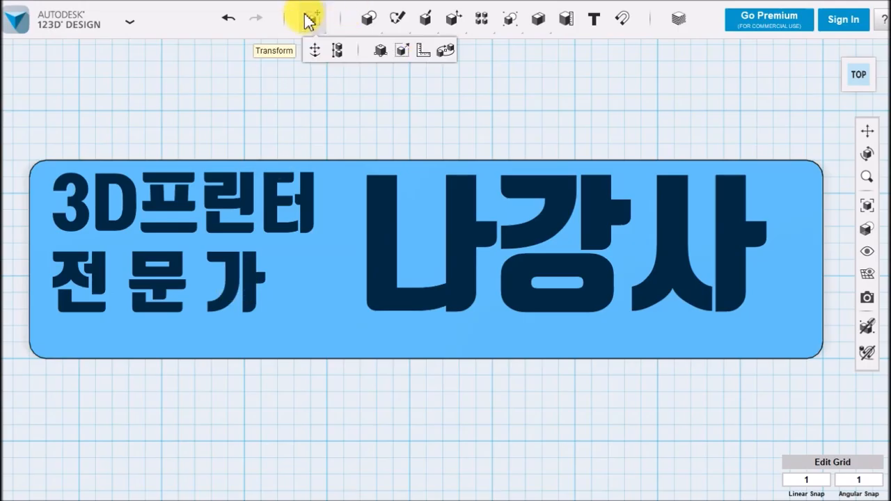
left_click(314, 51)
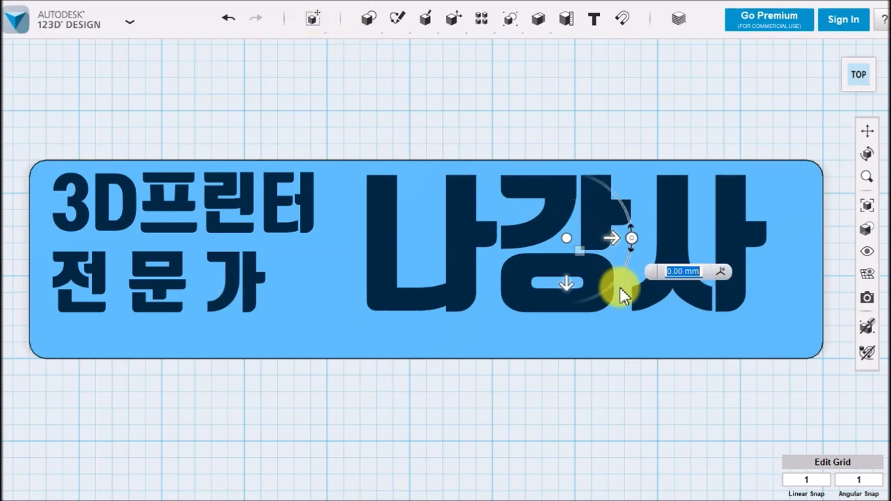
left_click(501, 416)
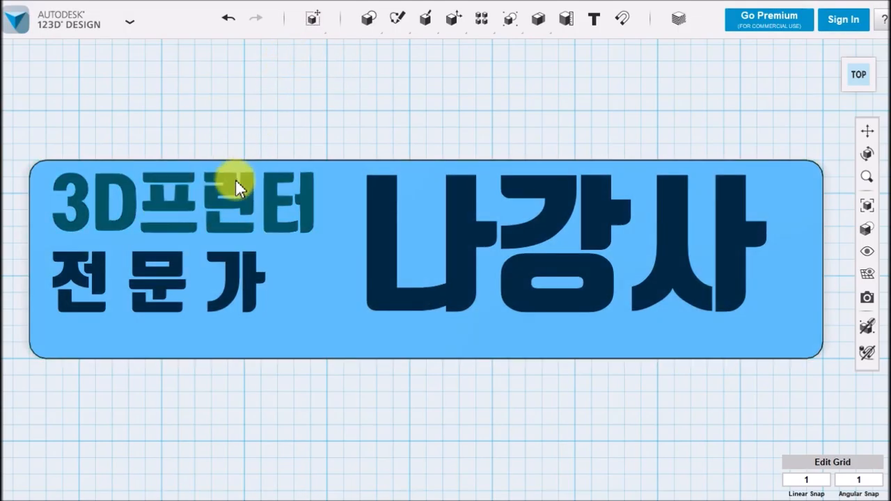
Move the "3D프린터" text 6 mm left and 3 mm up, into the plate's upper-left corner
mouse_move(311, 21)
left_click(313, 46)
left_click(264, 168)
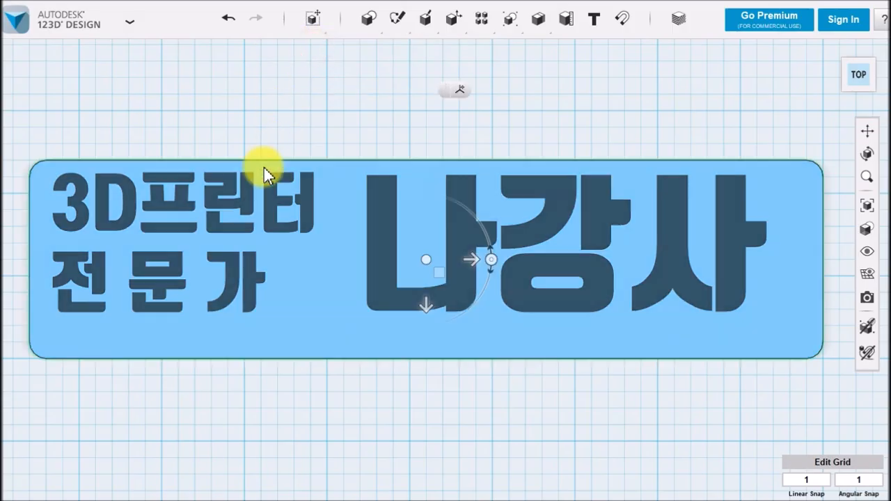
left_click(250, 190)
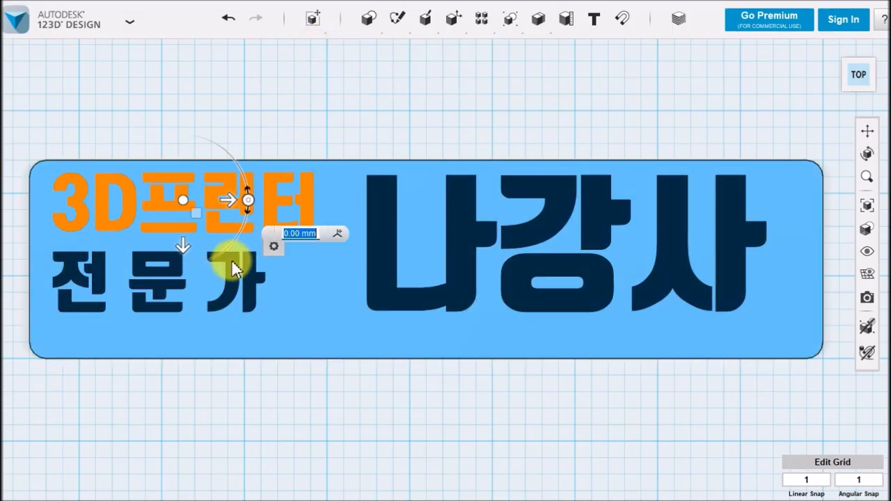
left_click_drag(234, 200, 215, 202)
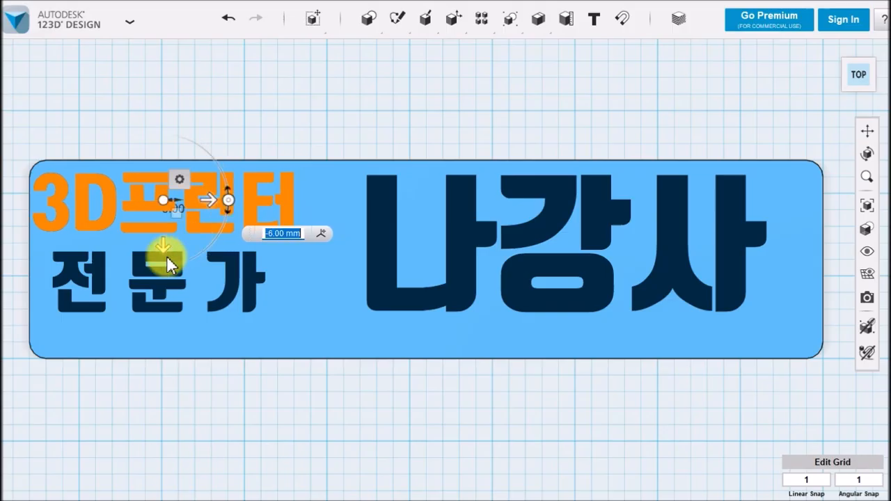
left_click_drag(169, 265, 163, 254)
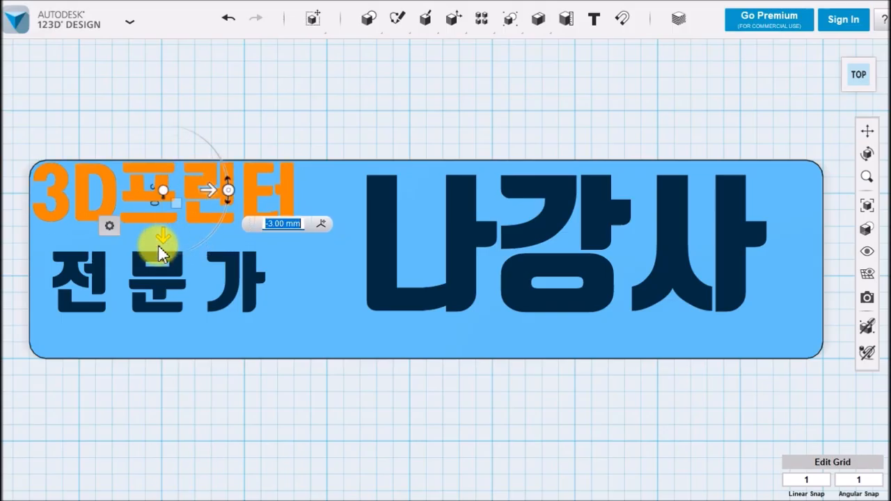
mouse_move(109, 225)
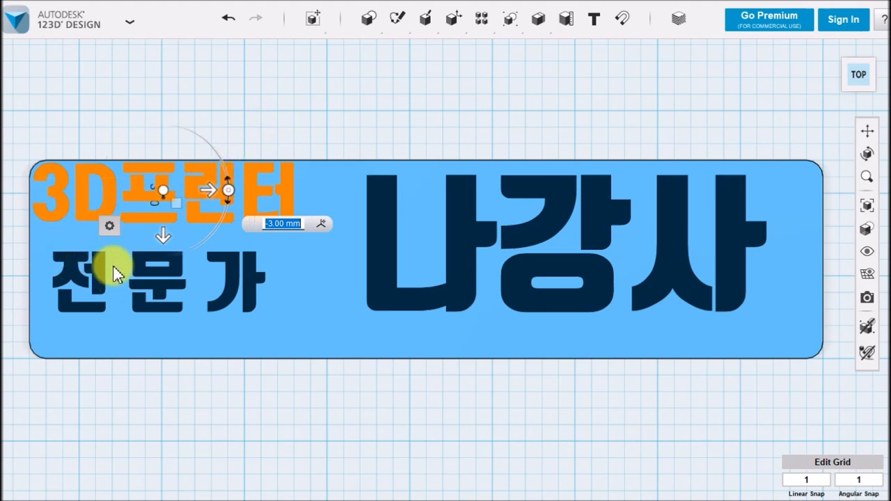
left_click(170, 423)
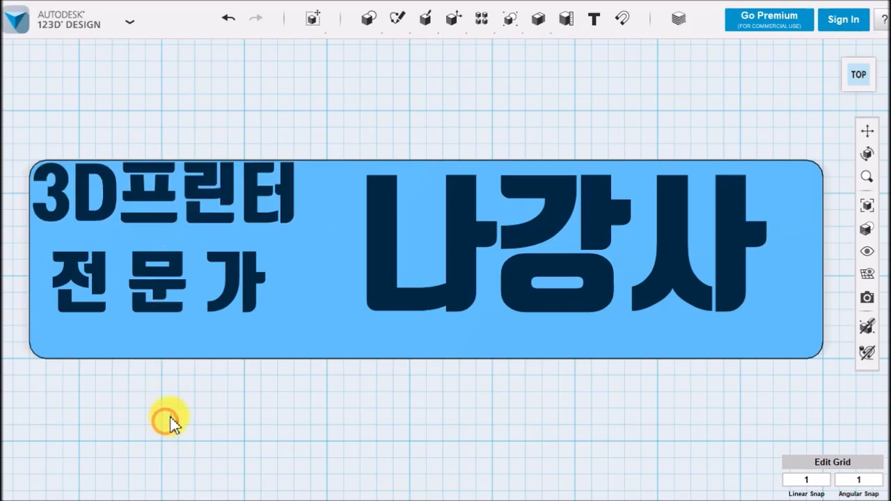
Move the "전 문 가" text 4 mm up and 2 mm right, closer beneath the "3D프린터" line
left_click(158, 272)
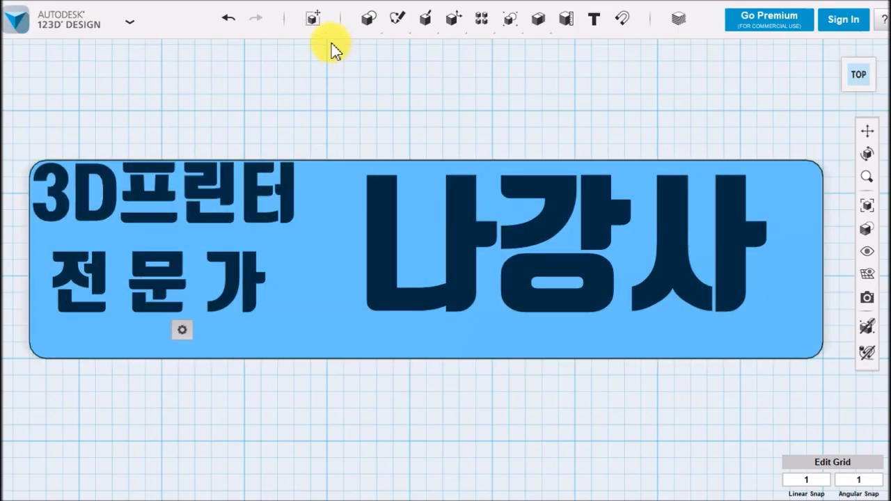
mouse_move(314, 21)
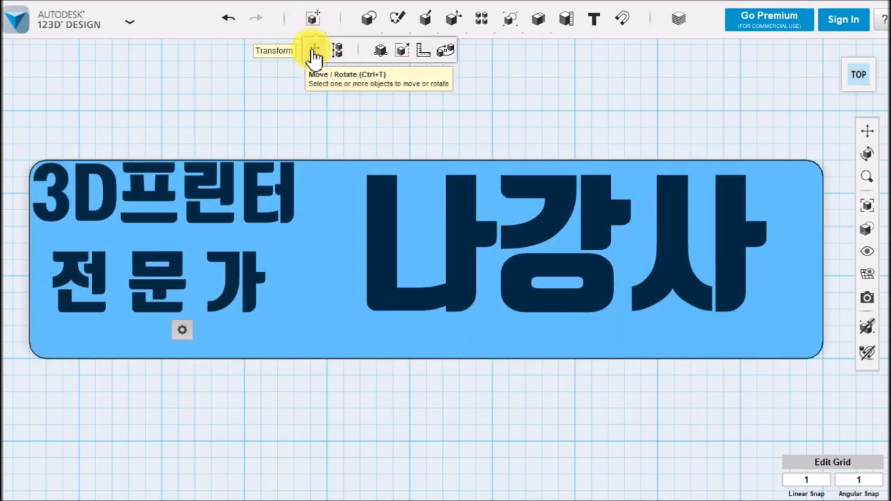
left_click(314, 56)
left_click_drag(155, 315, 154, 305)
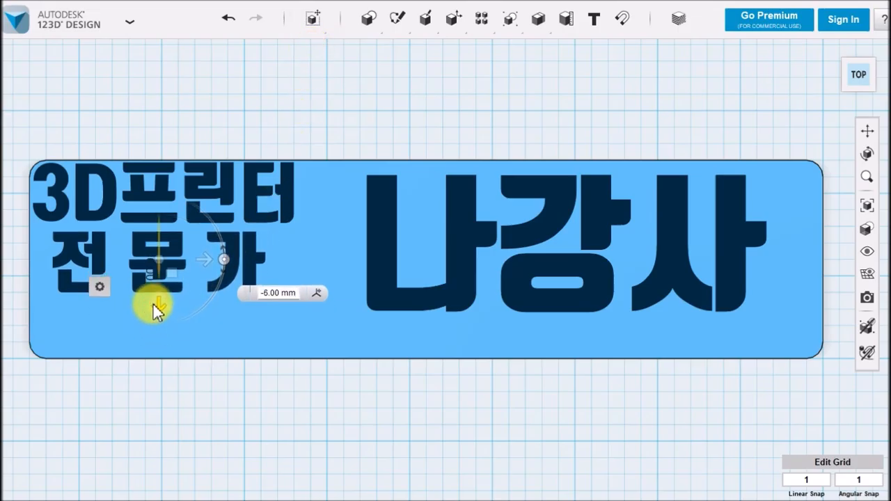
left_click_drag(208, 260, 213, 260)
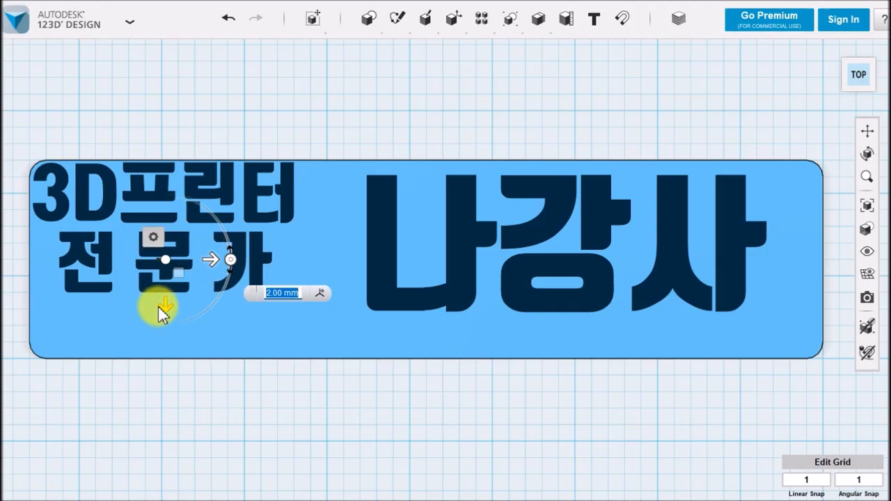
left_click_drag(166, 309, 165, 314)
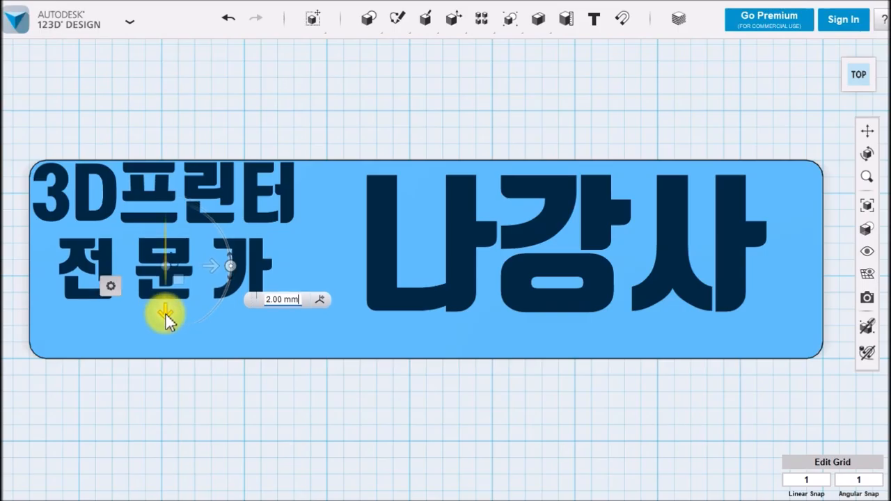
left_click_drag(215, 274, 212, 273)
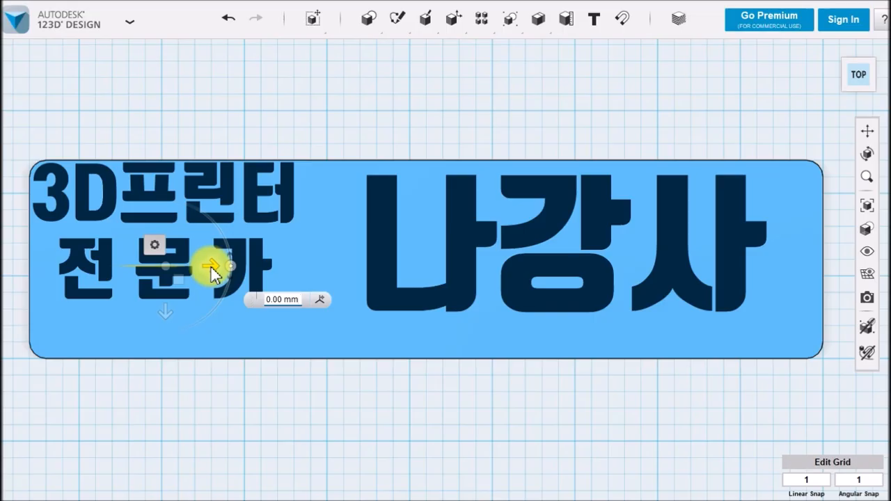
left_click_drag(210, 268, 210, 268)
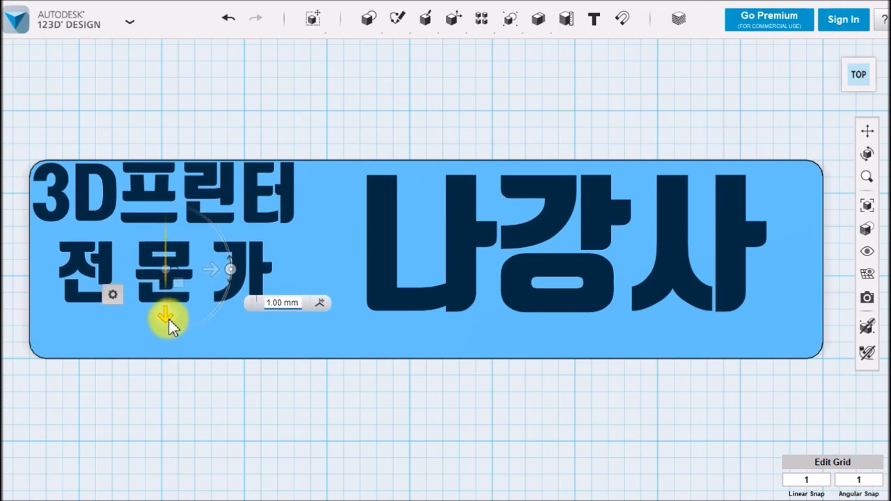
left_click(170, 319)
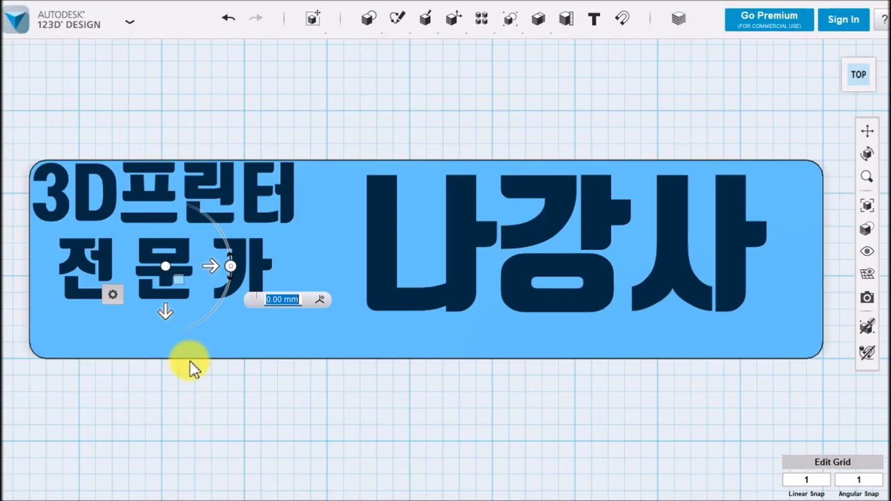
left_click(263, 405)
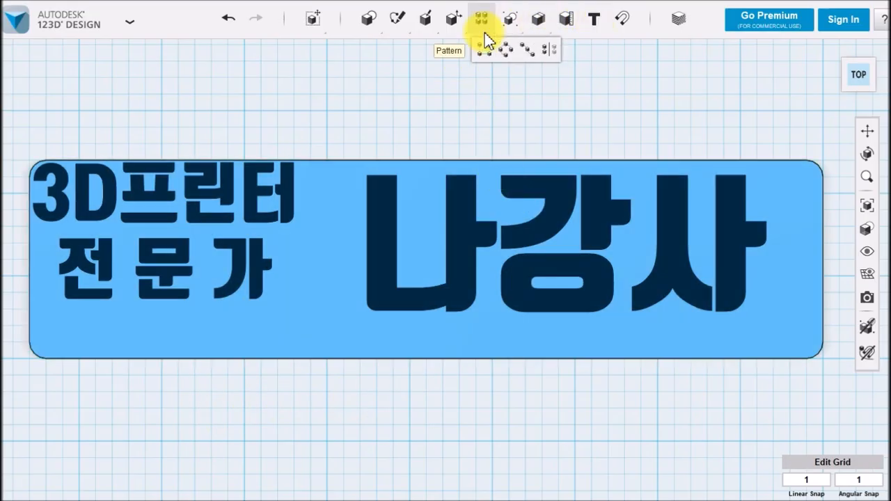
Move the "나강사" text about 17 mm left and 4 mm up, beside the two smaller lines and against the plate's upper edge
left_click(311, 51)
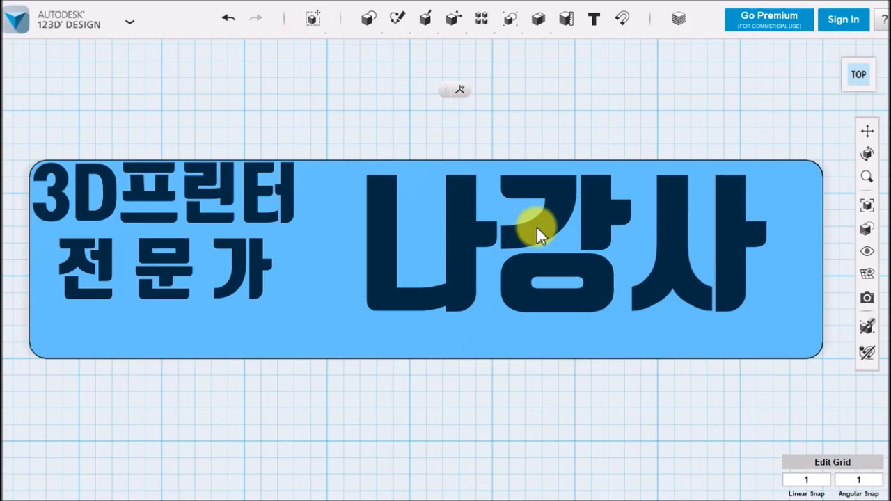
left_click(536, 227)
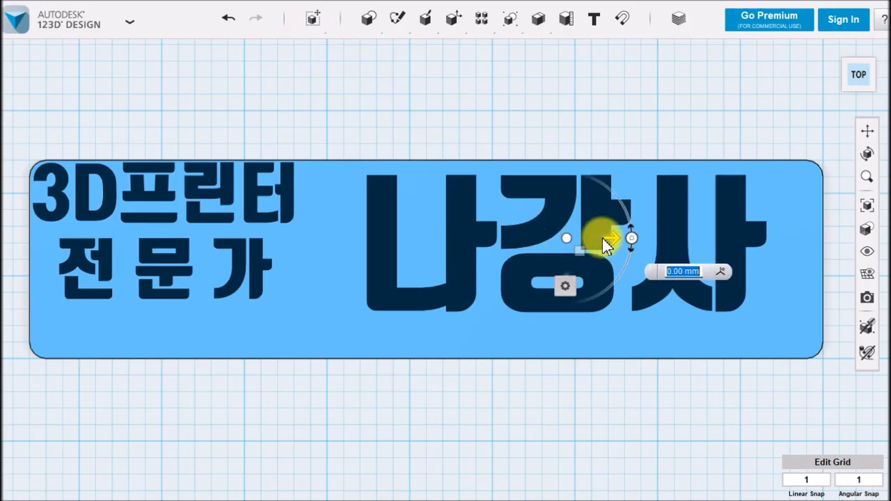
left_click_drag(614, 238, 559, 237)
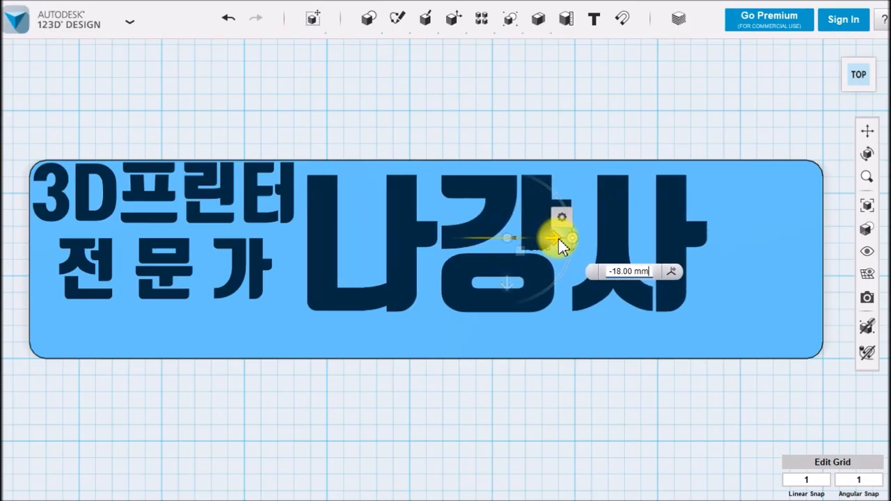
left_click_drag(513, 295, 510, 284)
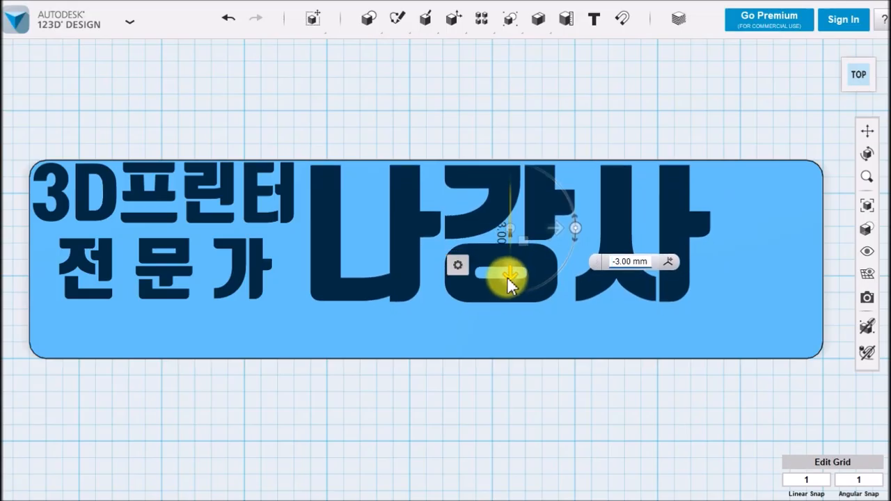
left_click_drag(508, 279, 508, 279)
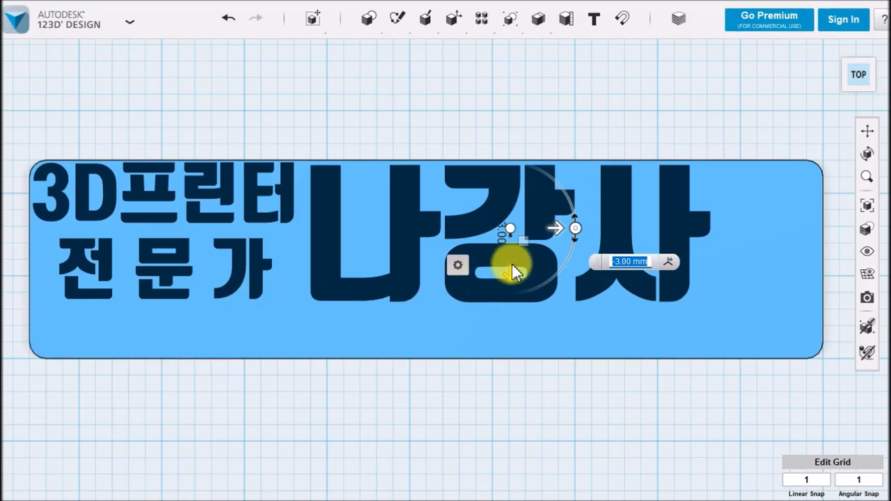
left_click_drag(511, 276, 511, 271)
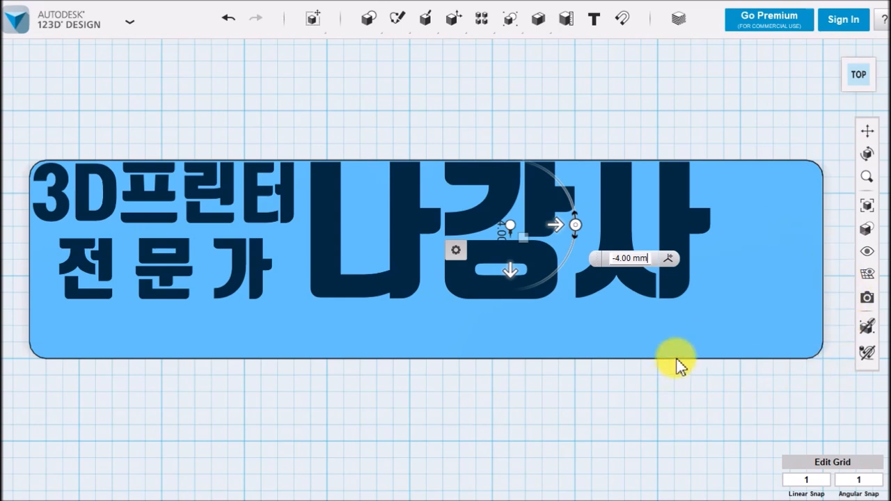
left_click(581, 399)
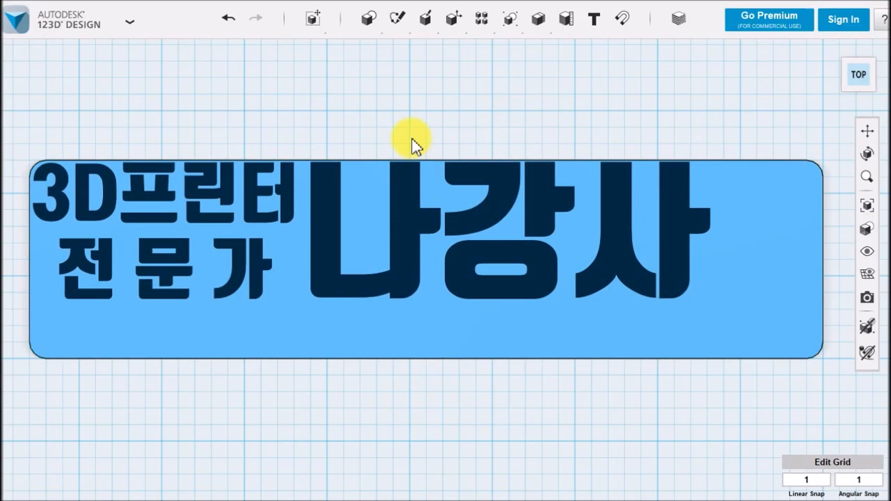
Press Pull the base plate's long front side face 15 mm inward, close to the bottom of the lettering
mouse_move(451, 23)
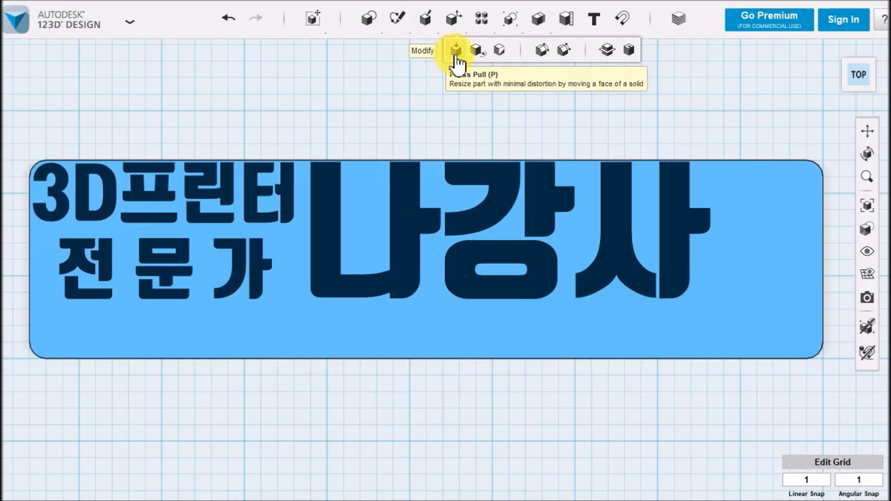
left_click(458, 52)
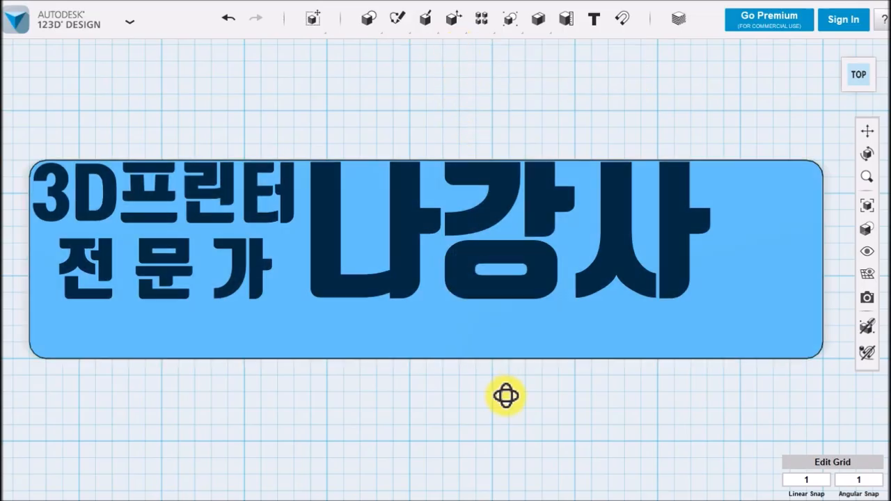
right_click_drag(506, 396, 497, 331)
scroll(476, 349, "up", 2)
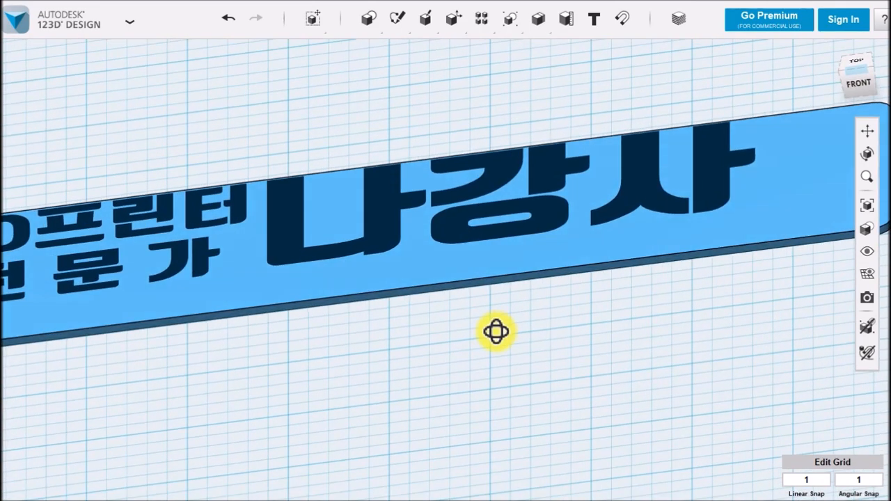
left_click(455, 289)
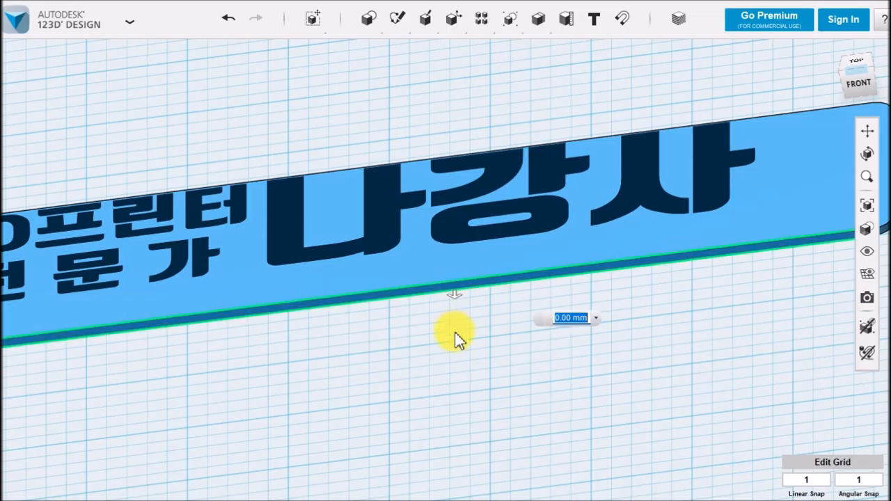
right_click_drag(453, 339, 463, 362)
left_click_drag(453, 321, 467, 277)
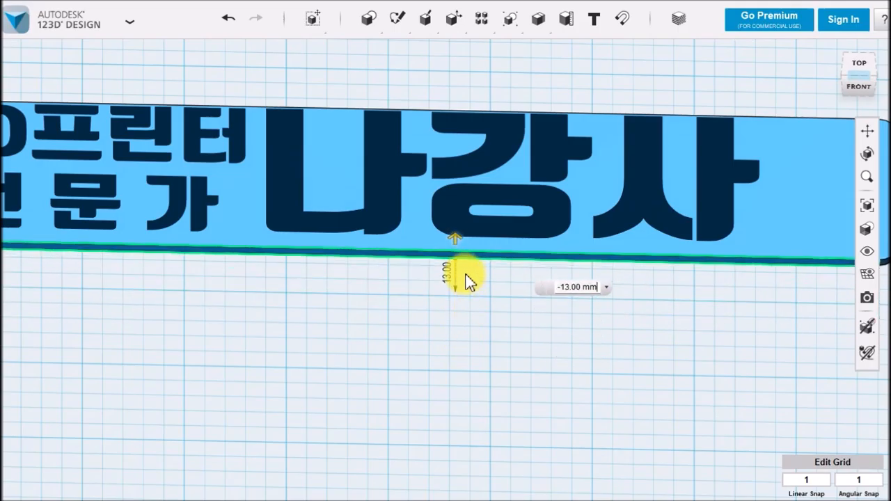
left_click(860, 65)
middle_click_drag(539, 341, 541, 449)
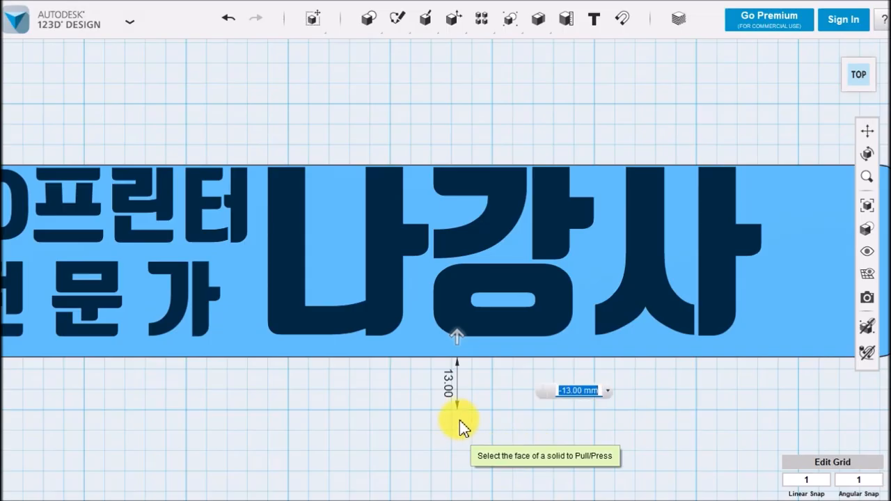
left_click_drag(458, 329, 454, 327)
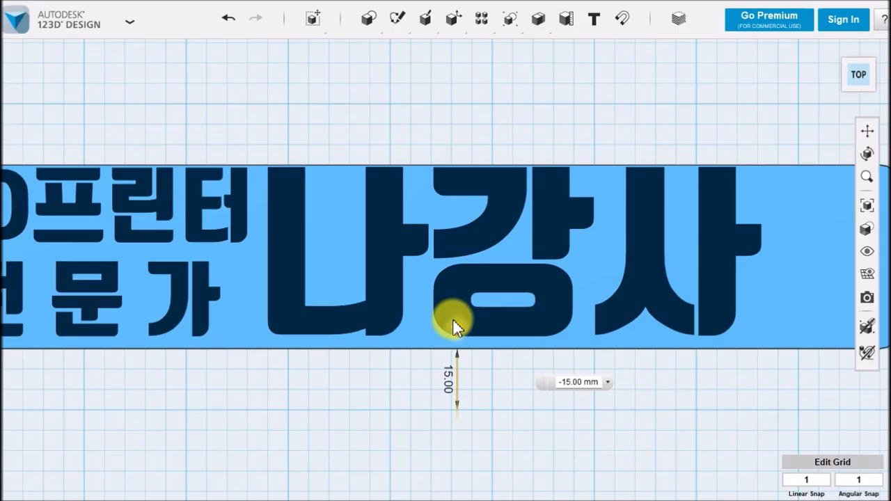
left_click_drag(453, 327, 455, 324)
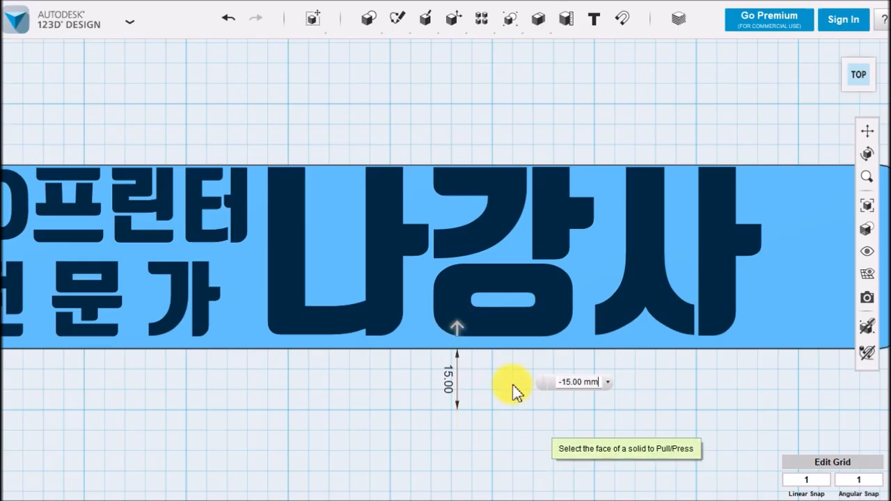
scroll(513, 390, "down", 2)
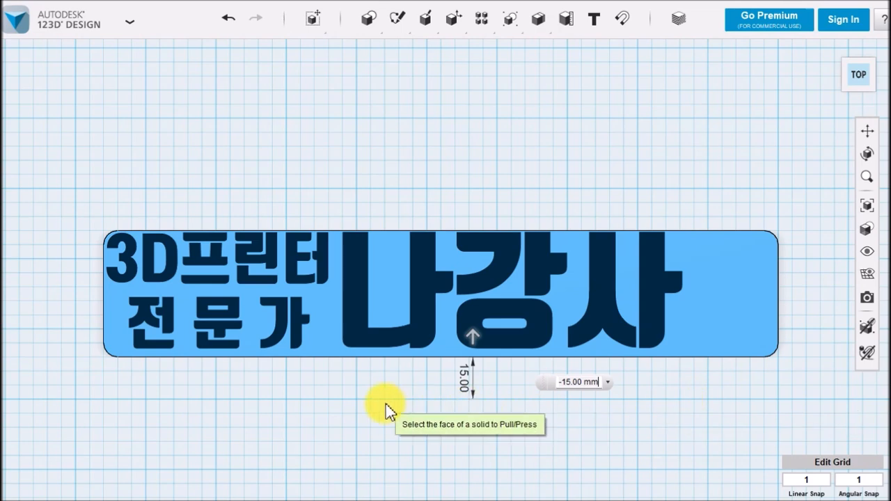
left_click(346, 395)
Press Pull the base plate's right end face 33 mm inward, leaving a narrow margin beside "나강사"
right_click_drag(666, 394, 584, 367)
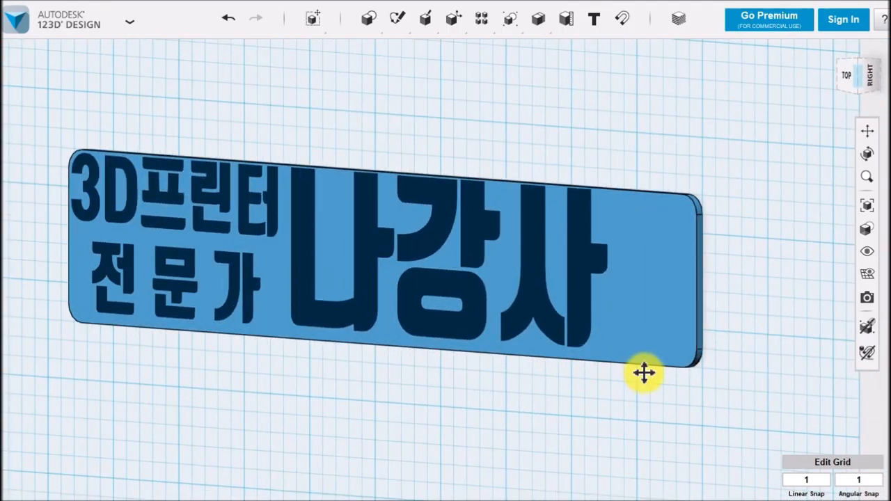
middle_click_drag(645, 372, 599, 364)
scroll(590, 387, "up", 2)
mouse_move(398, 29)
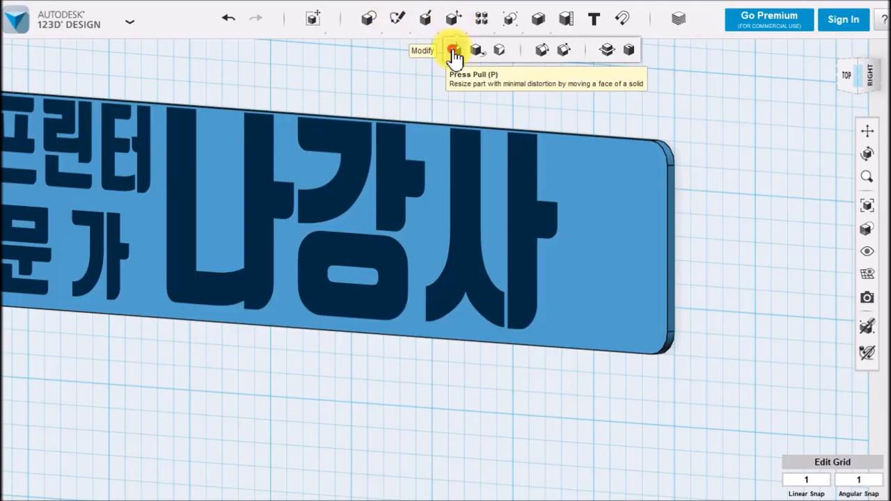
left_click(453, 51)
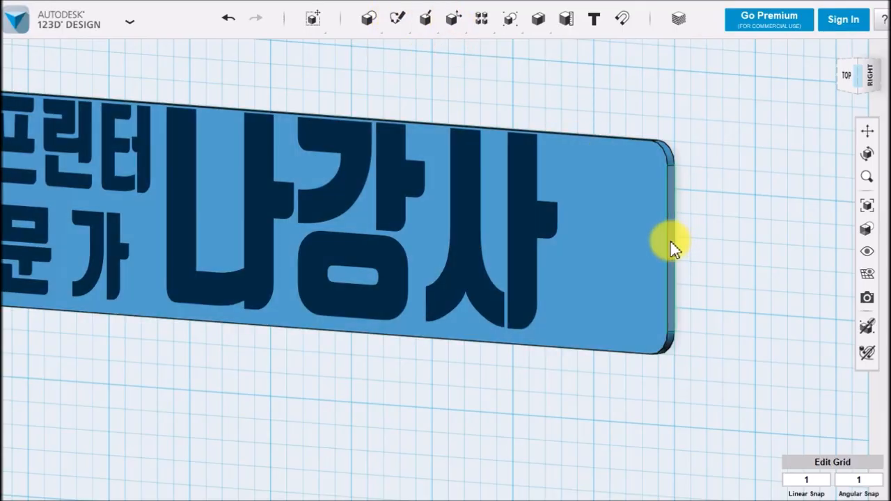
left_click(670, 242)
left_click_drag(684, 240, 613, 235)
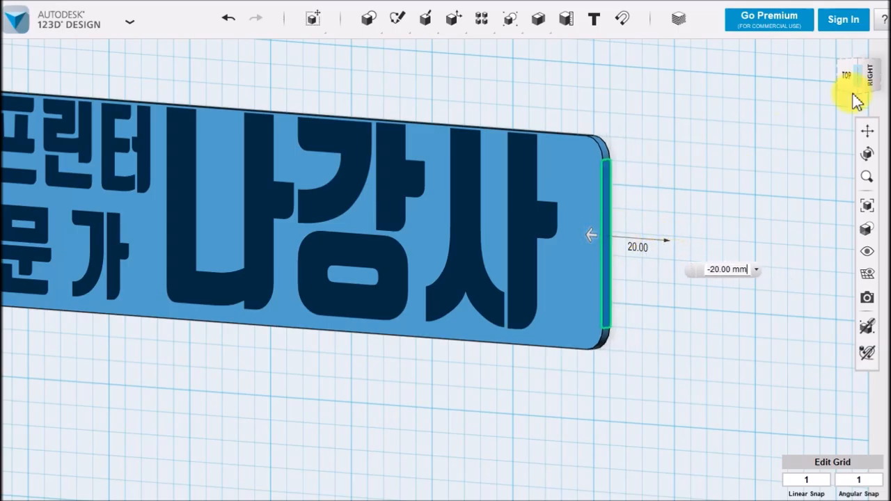
left_click(843, 78)
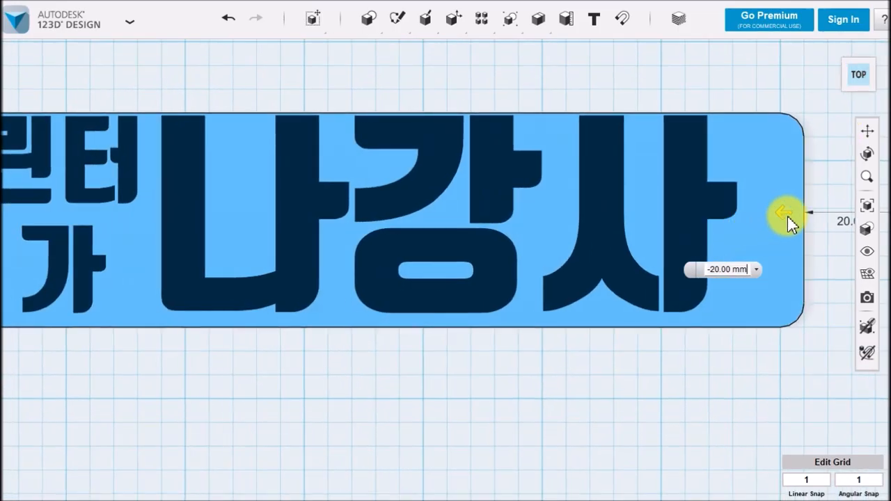
left_click_drag(785, 215, 715, 202)
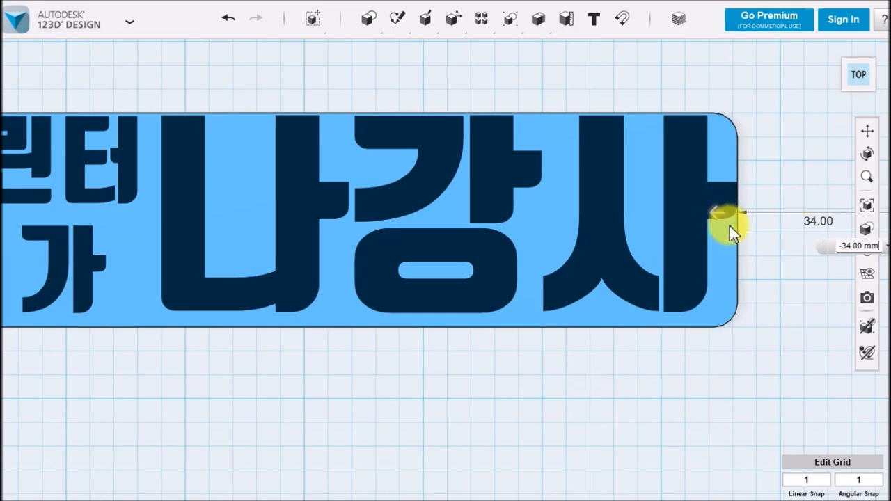
scroll(403, 401, "down", 1)
mouse_move(403, 402)
middle_mouse_down()
mouse_move(538, 368)
mouse_move(489, 388)
mouse_move(389, 403)
middle_mouse_up()
scroll(501, 389, "down", 1)
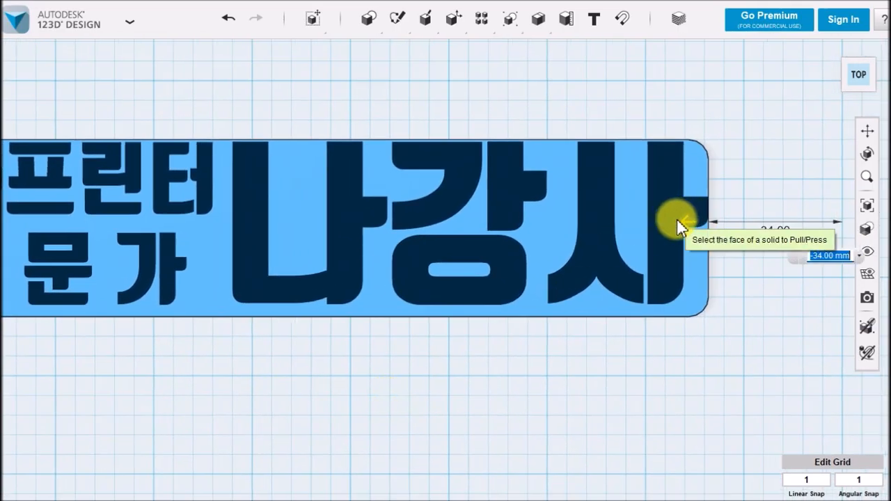
left_click_drag(687, 223, 692, 223)
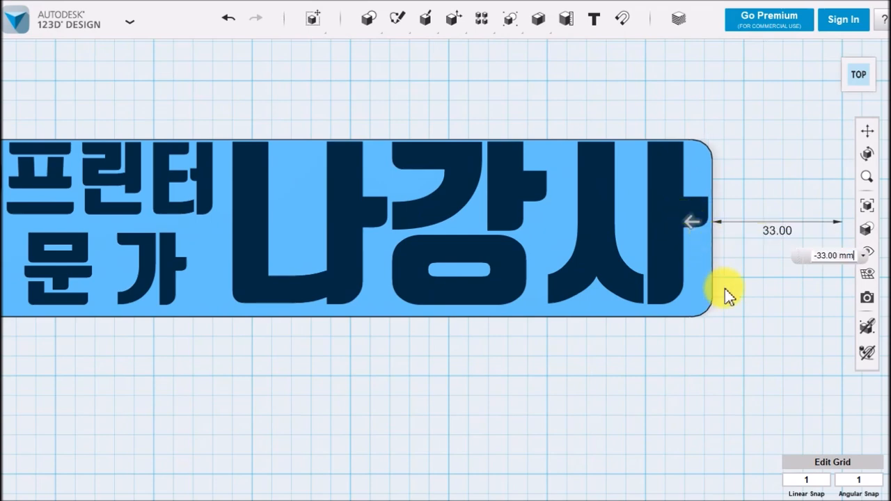
middle_click_drag(555, 328, 682, 356)
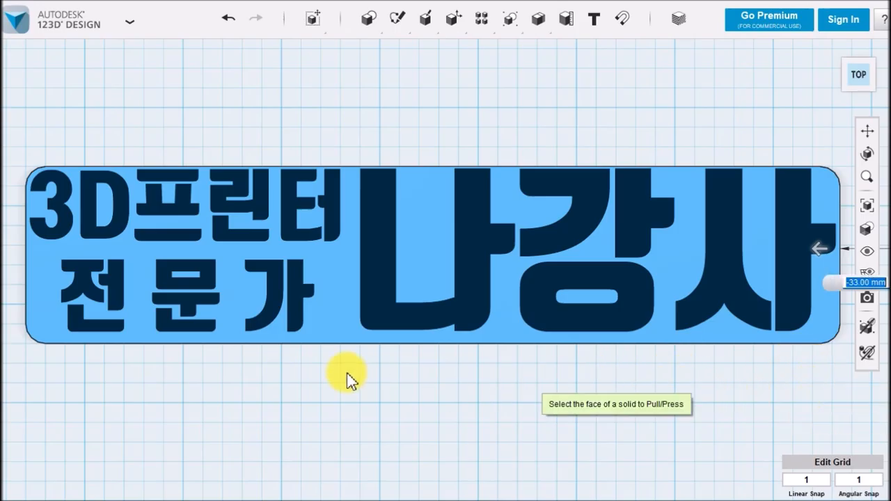
left_click(618, 384)
middle_click_drag(503, 343, 507, 328)
left_click(517, 356)
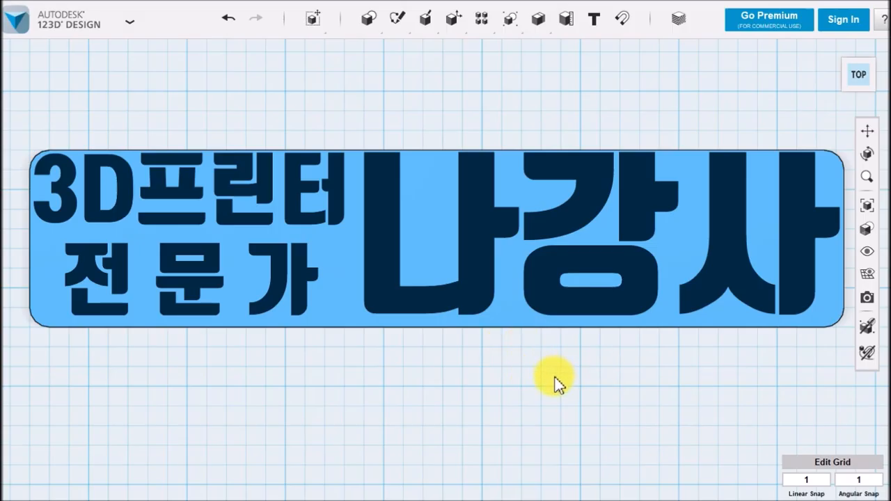
Explode the "3D프린터" text on the base plate into sketch outlines
middle_click_drag(478, 374, 474, 372)
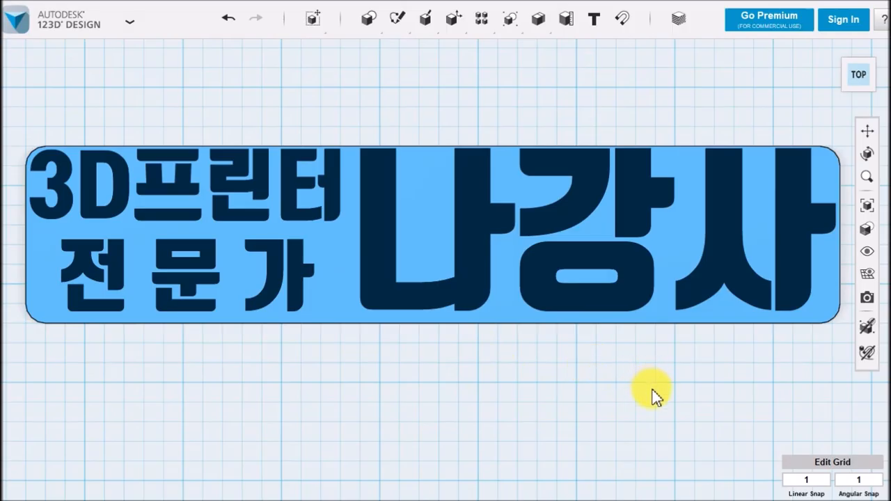
middle_click_drag(651, 398, 656, 383)
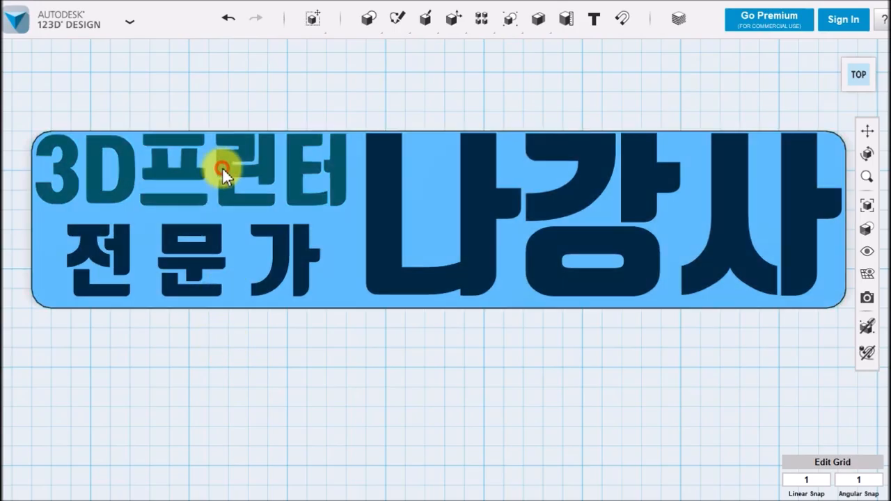
left_click(222, 167)
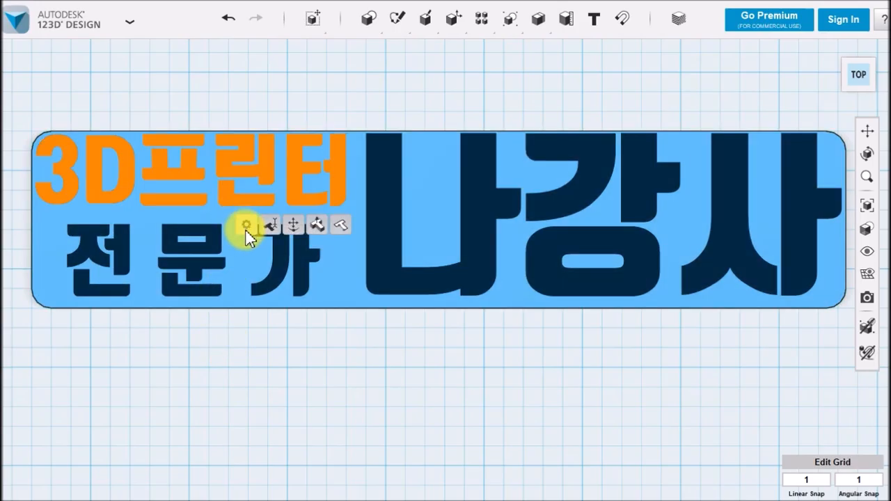
left_click(343, 228)
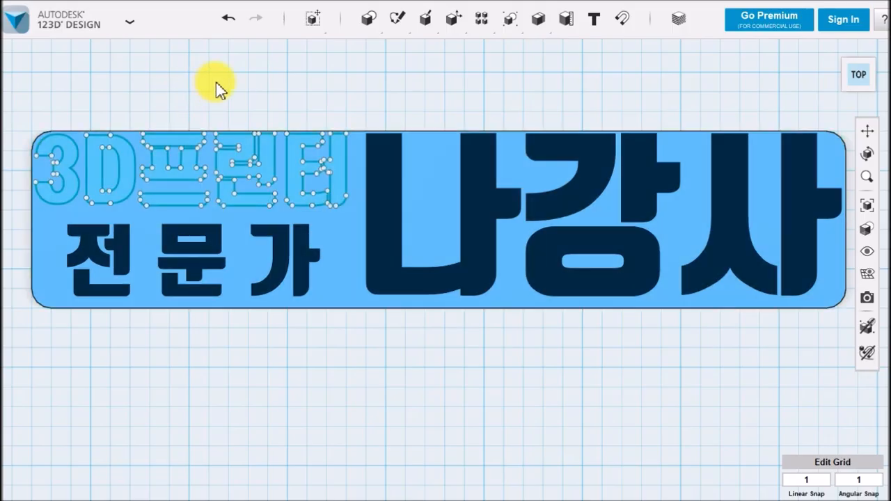
left_click(215, 82)
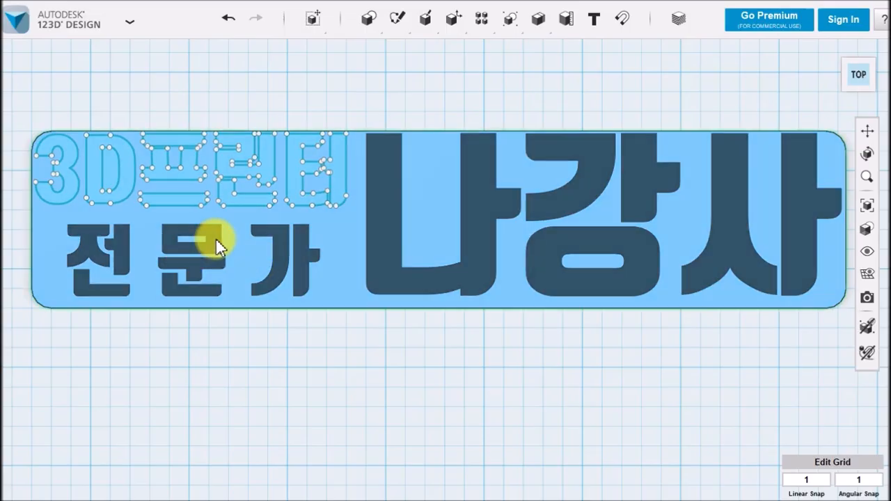
Explode the "전 문 가" text into sketch outlines
left_click(215, 239)
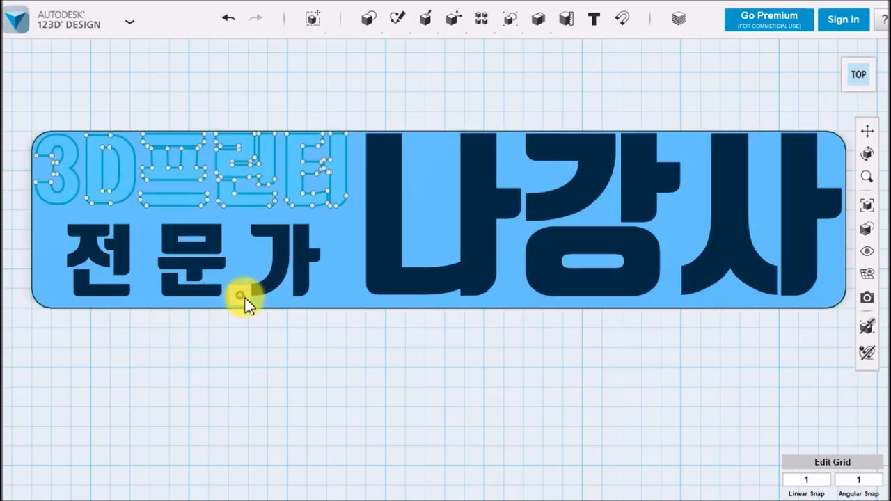
mouse_move(243, 299)
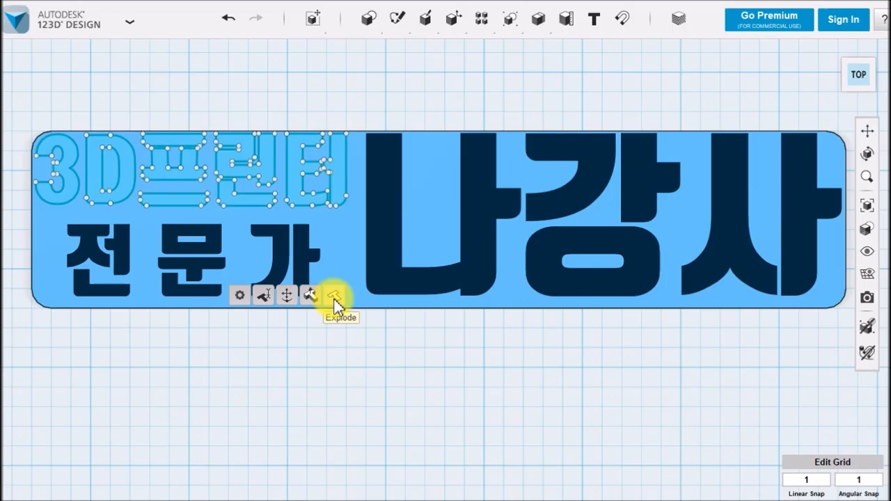
left_click(336, 301)
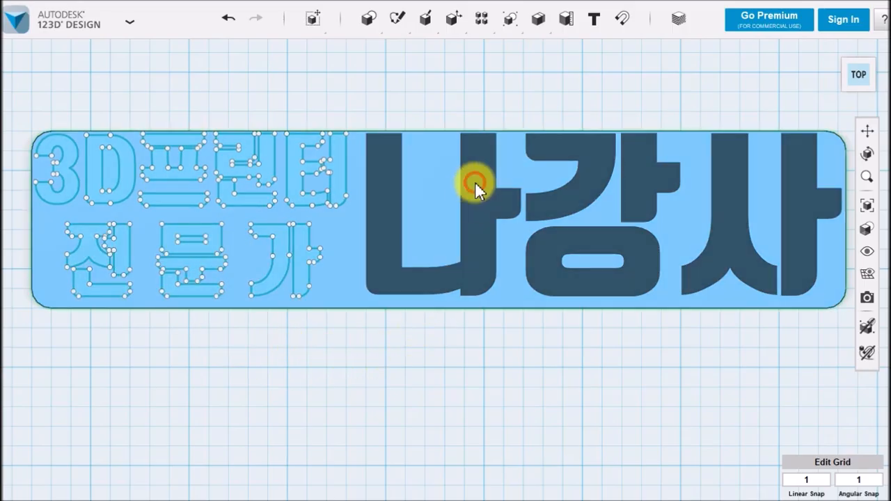
Explode the large "나강사" text into sketch outlines and clear the selection
left_click(477, 189)
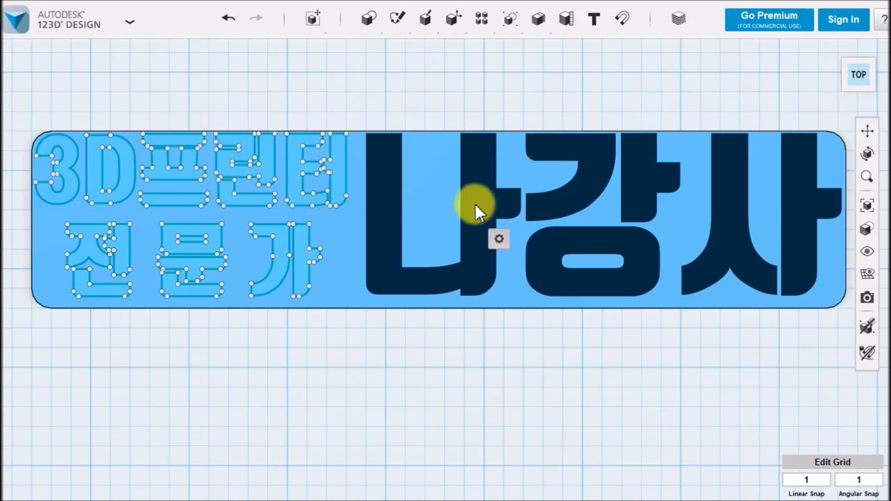
mouse_move(496, 240)
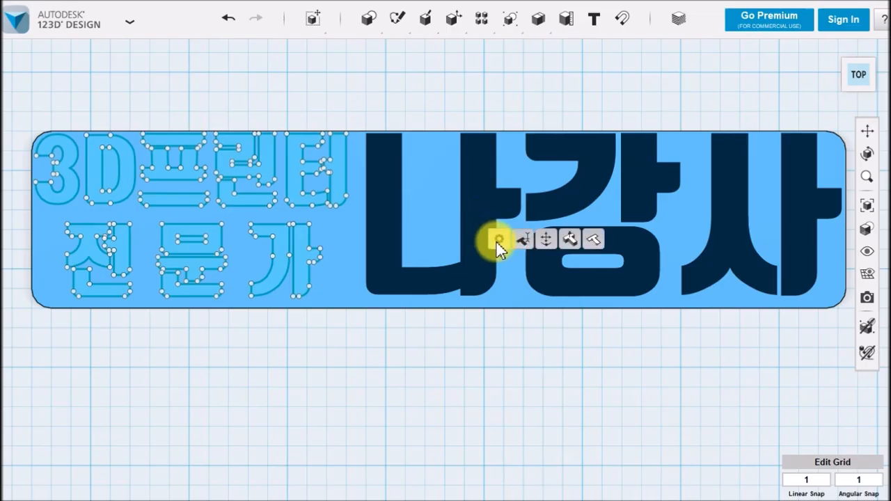
left_click(594, 237)
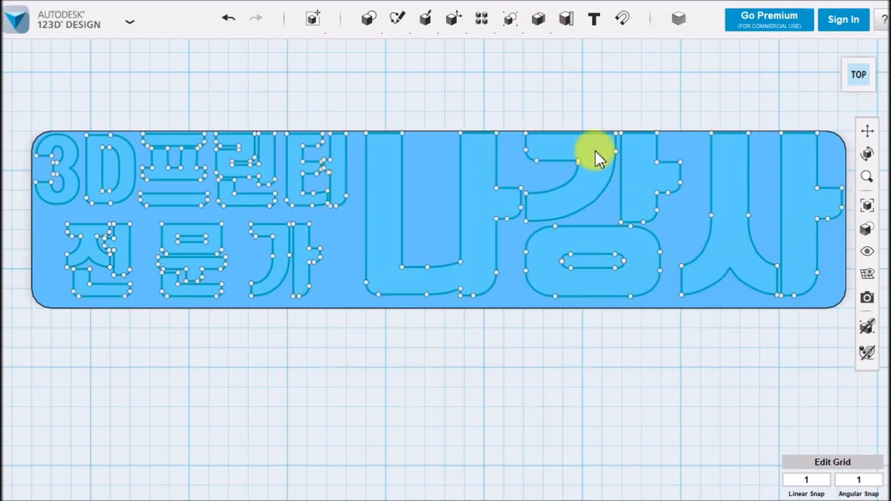
left_click(536, 236)
left_click(531, 363)
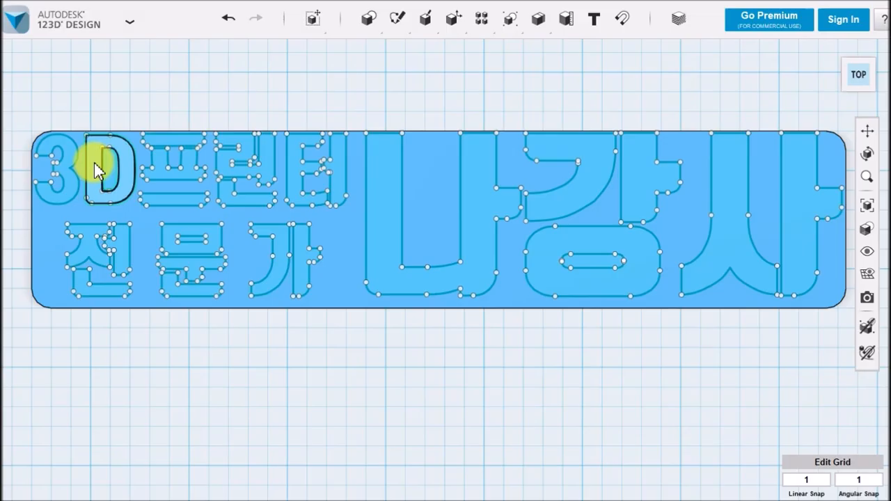
Select every closed letter profile of the "3D프린터" line, including each separate stroke of the Korean characters
scroll(270, 306, "up", 1)
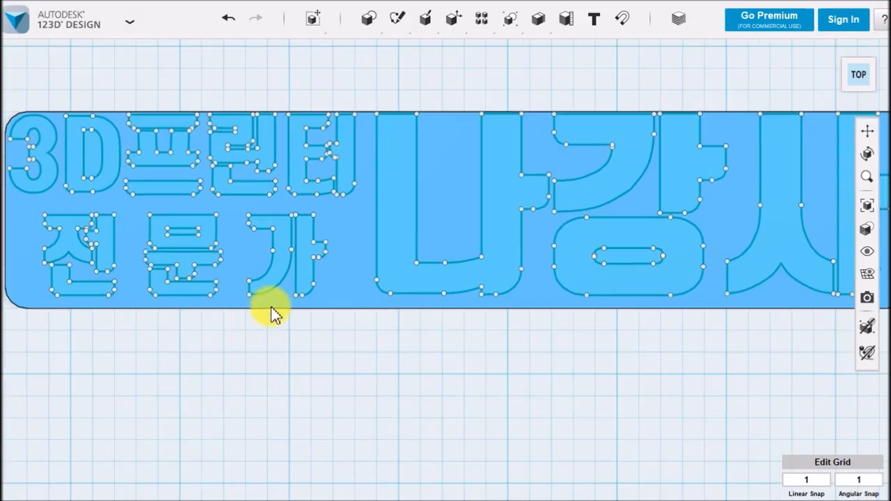
scroll(271, 306, "up", 2)
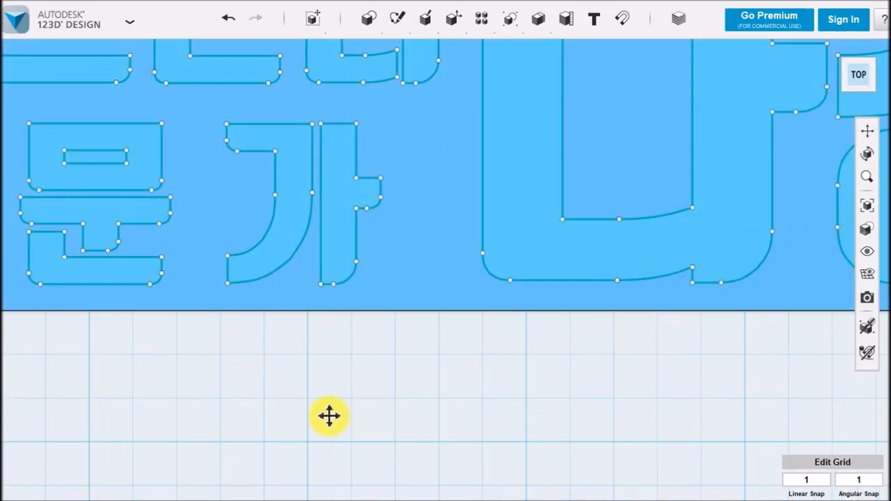
middle_click_drag(328, 416, 534, 500)
middle_click_drag(280, 255, 335, 277)
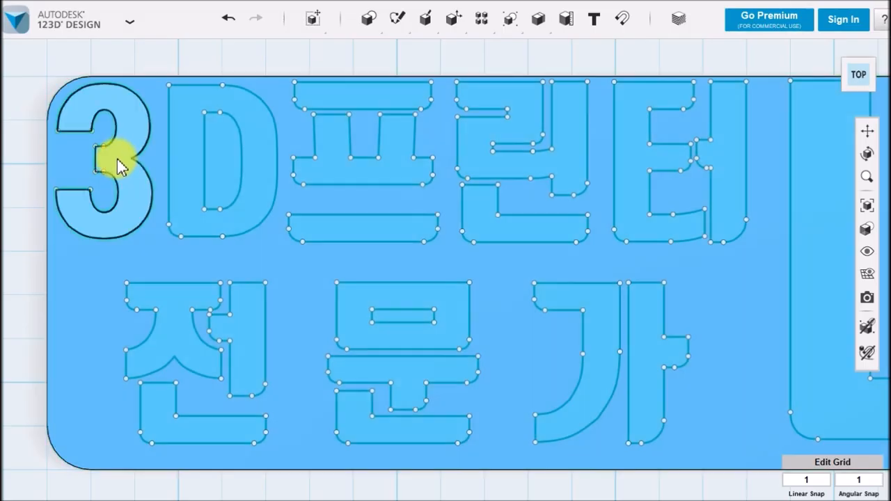
left_click(117, 159)
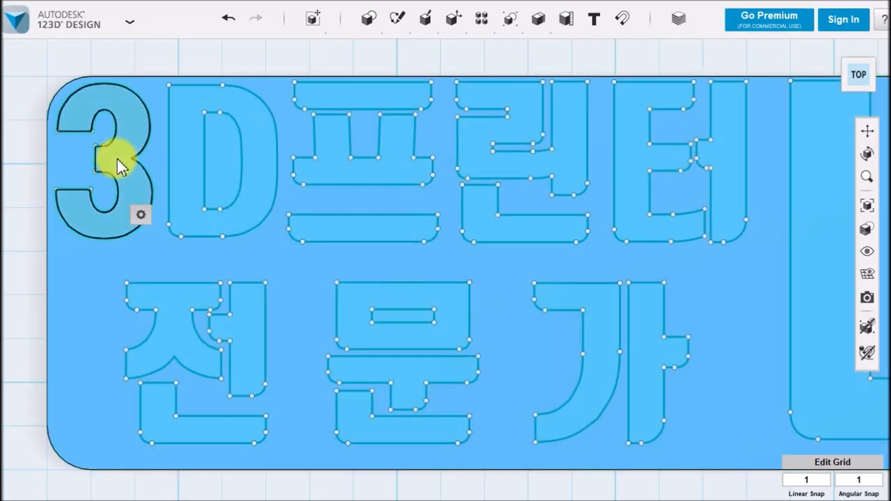
left_click(179, 147, "ctrl")
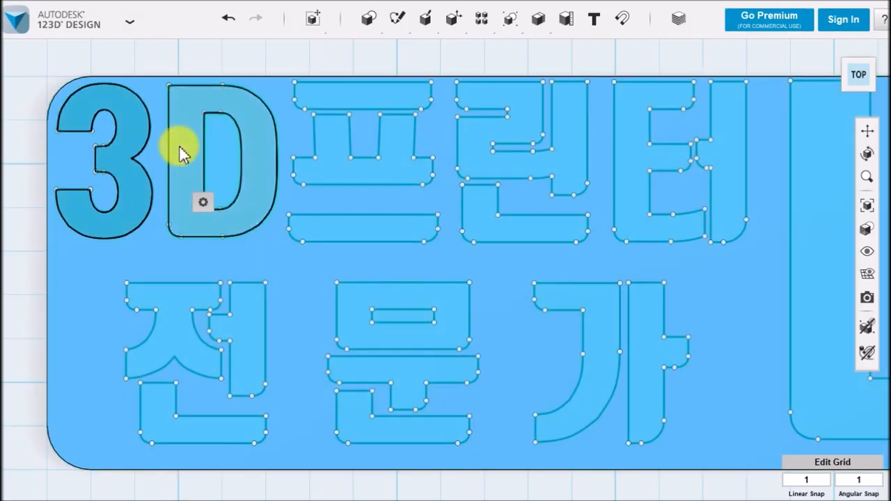
left_click(332, 103, "ctrl")
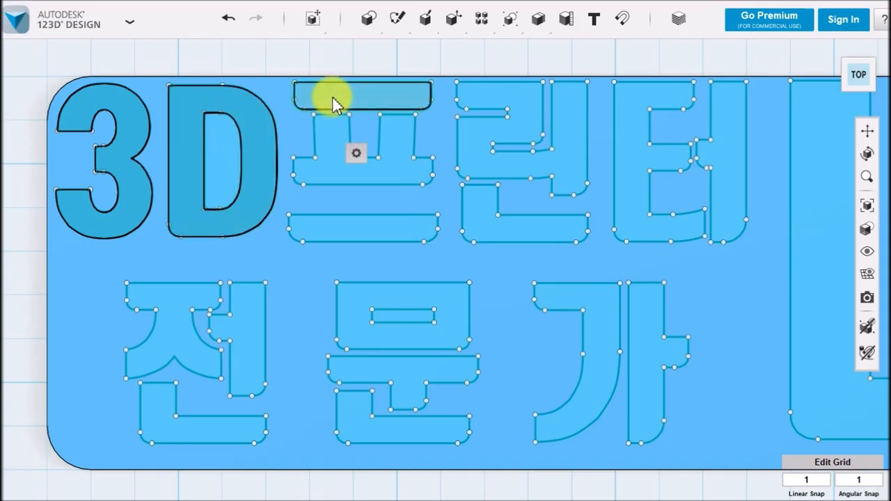
left_click(328, 149, "ctrl")
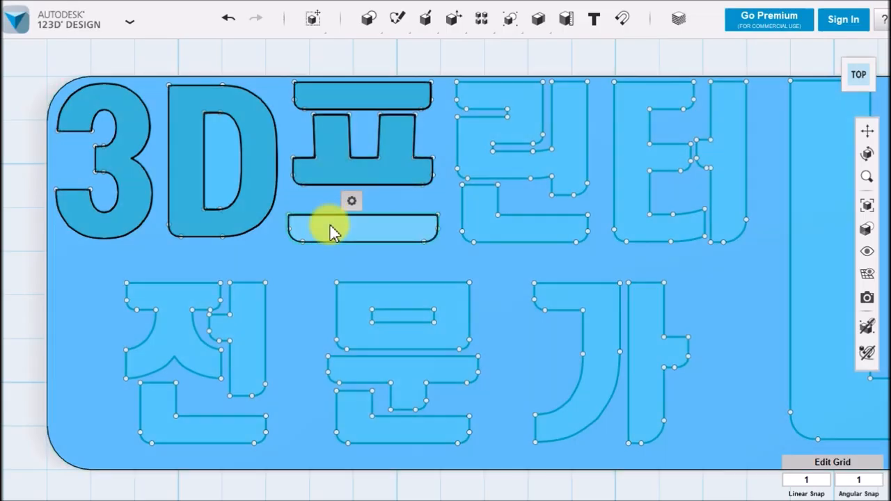
left_click(333, 232, "ctrl")
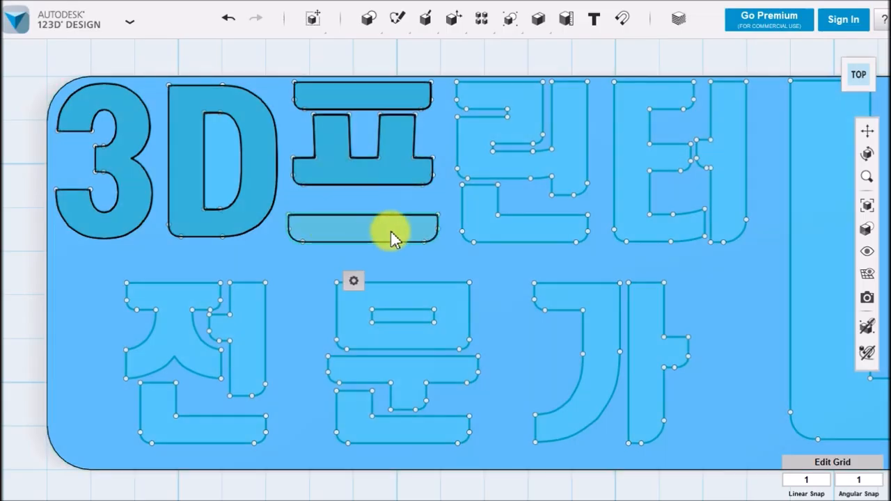
left_click(476, 157, "ctrl")
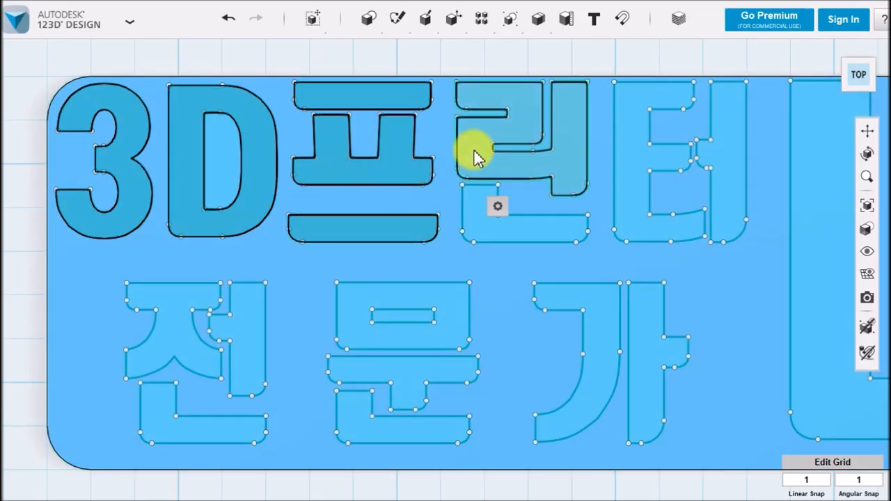
left_click(484, 219, "ctrl")
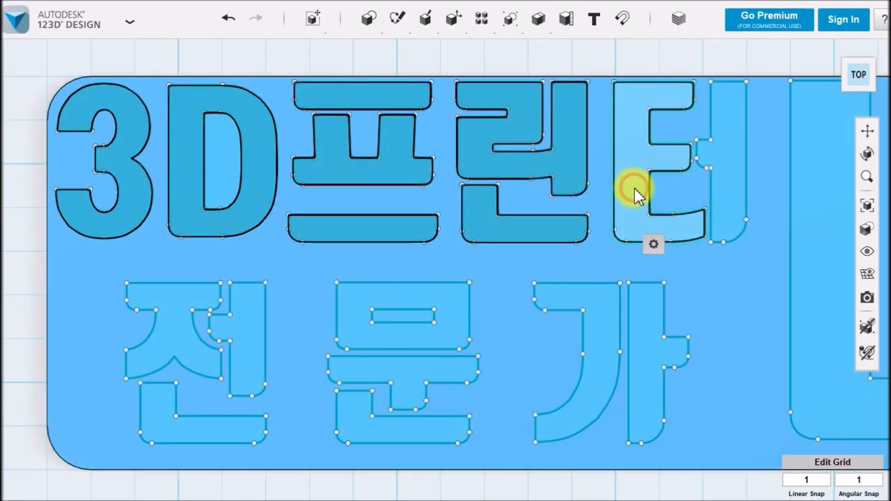
left_click(634, 195, "ctrl")
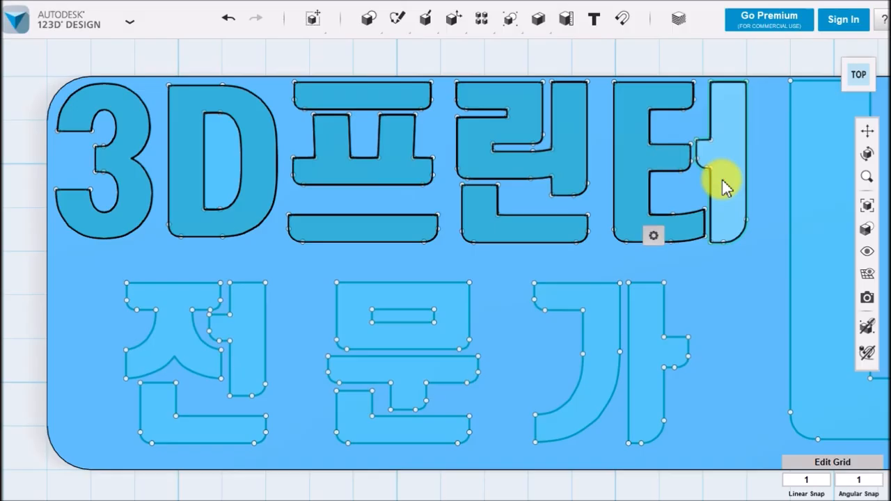
left_click(724, 187, "ctrl")
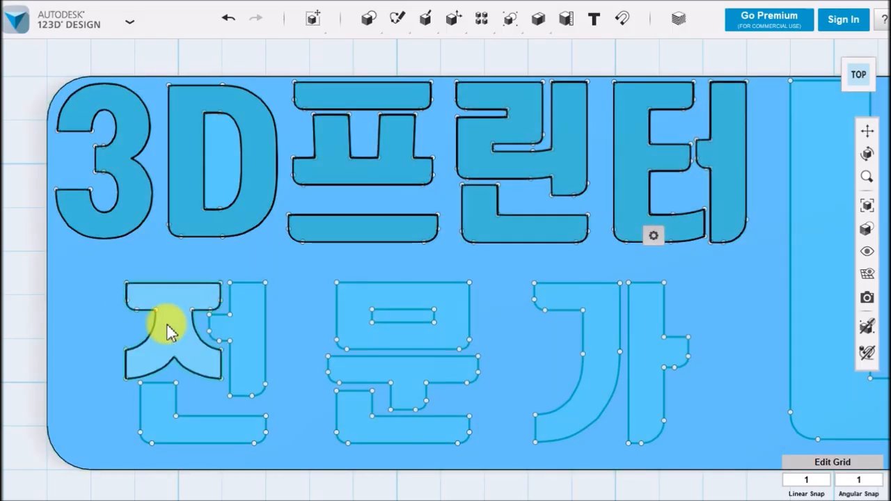
Add all the separate stroke profiles of "전 문 가" to the selection
left_click(167, 332, "ctrl")
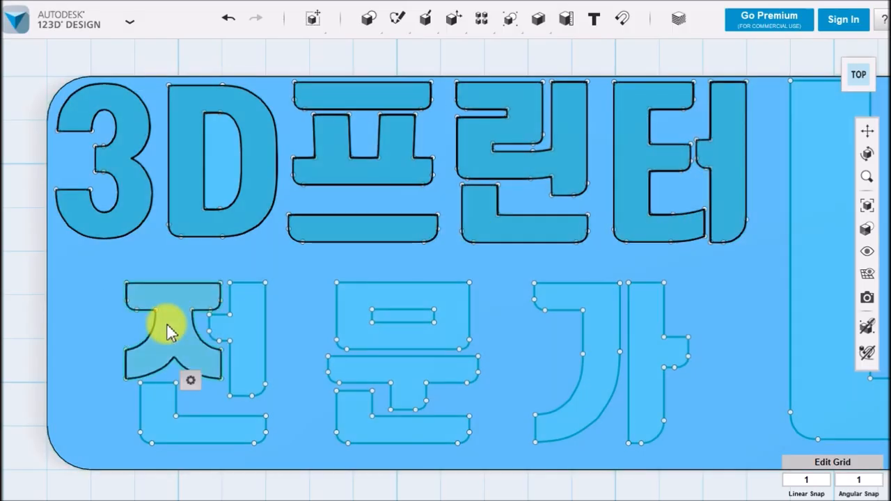
left_click(247, 327, "ctrl")
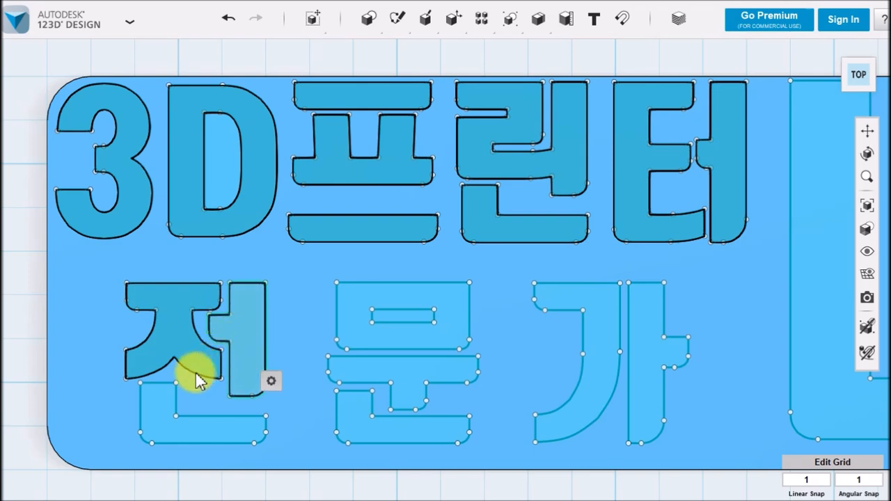
left_click(157, 425, "ctrl")
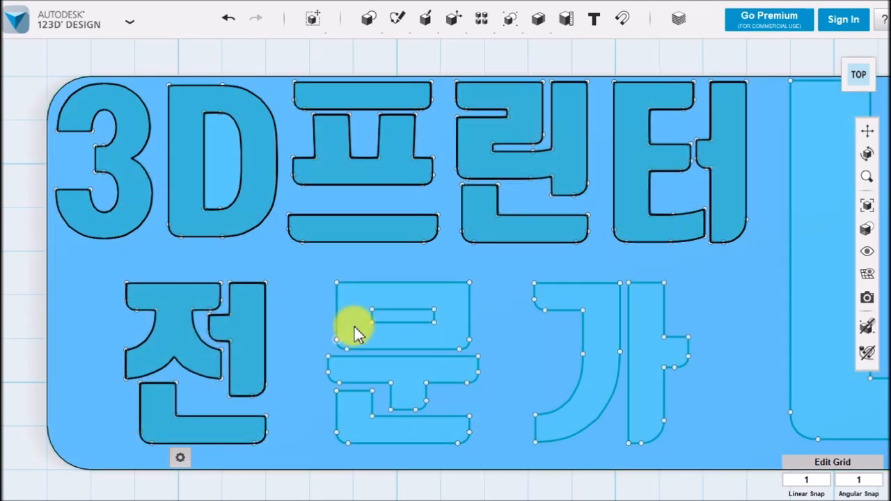
left_click(355, 334, "ctrl")
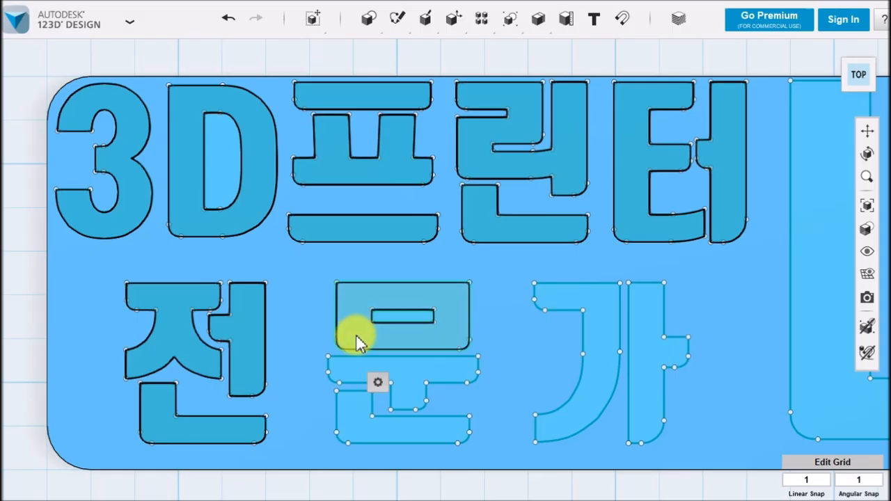
left_click(353, 369, "ctrl")
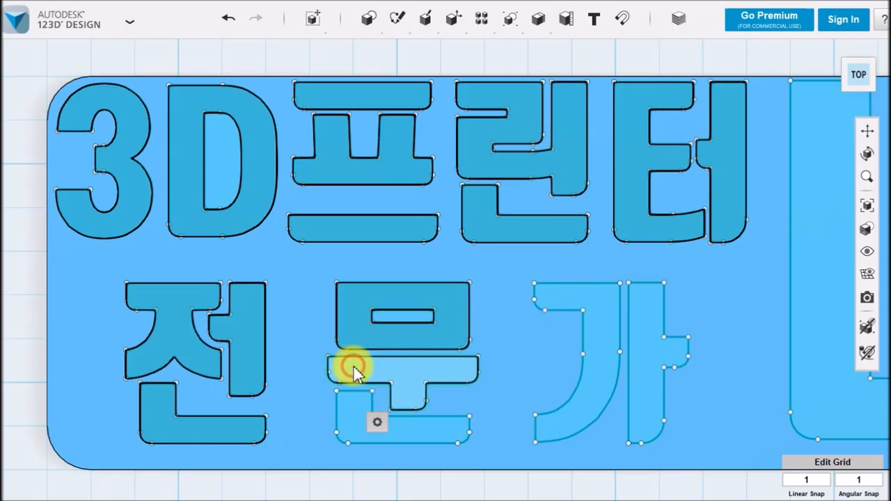
left_click(347, 416, "ctrl")
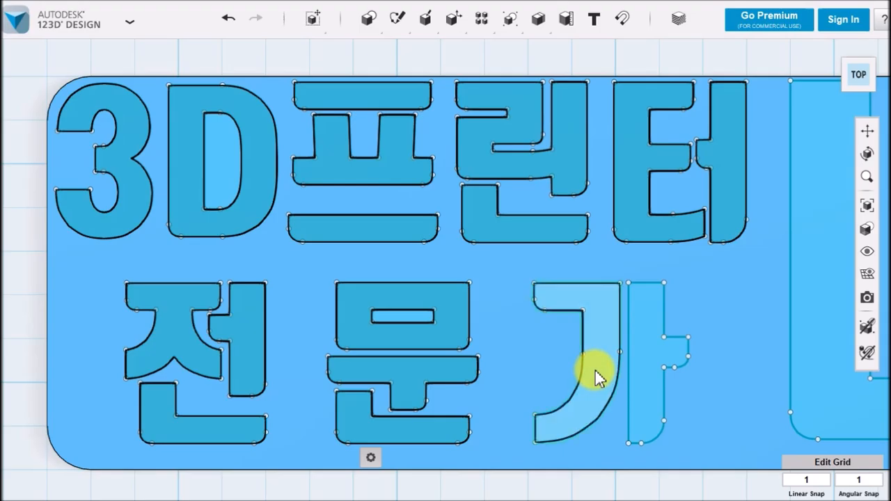
left_click(595, 377, "ctrl")
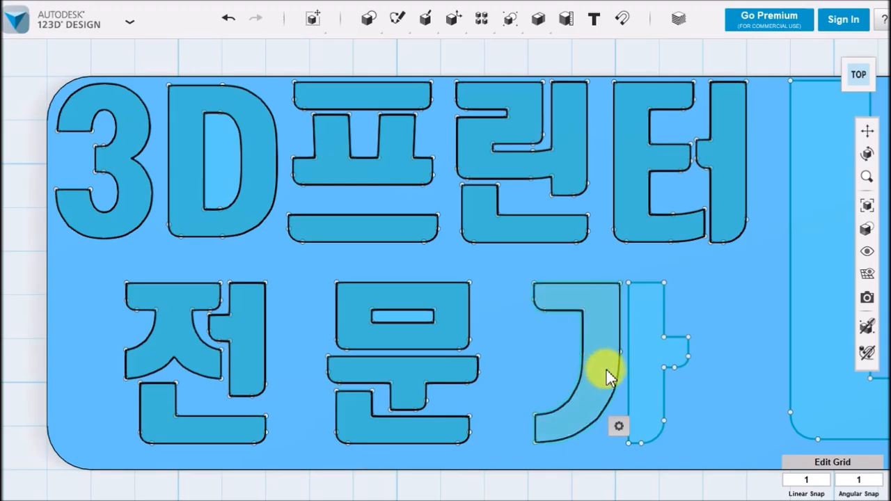
left_click(657, 371, "ctrl")
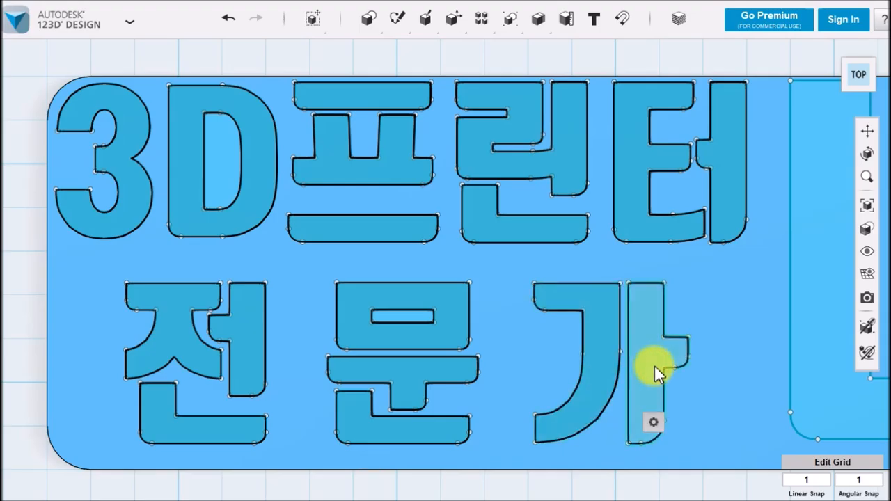
Add every closed stroke profile of the large "나강사" text to the selection
middle_click_drag(763, 282, 309, 245)
scroll(487, 313, "down", 2)
scroll(578, 279, "up", 1)
left_click(568, 250, "ctrl")
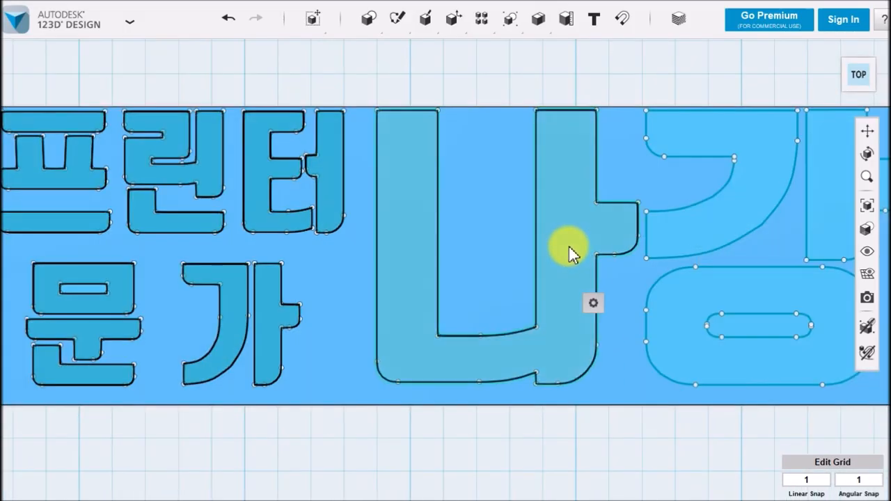
left_click(721, 227, "ctrl")
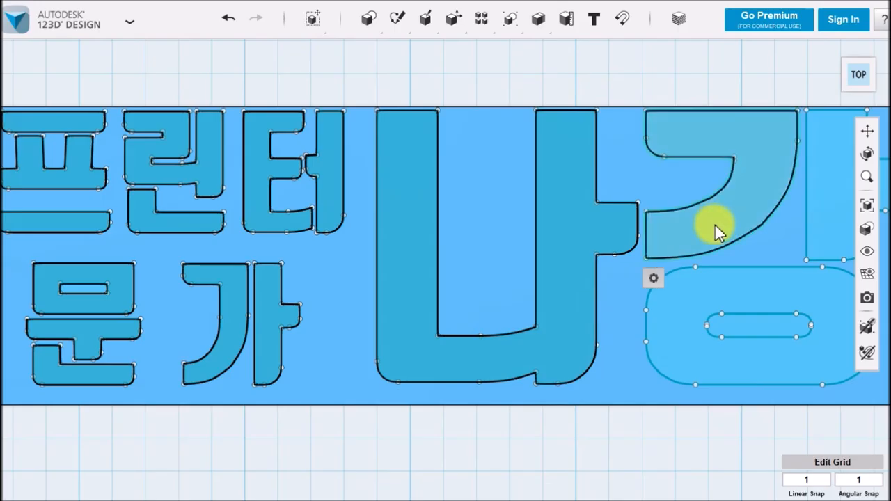
left_click(740, 285, "ctrl")
middle_click_drag(569, 291, 392, 280)
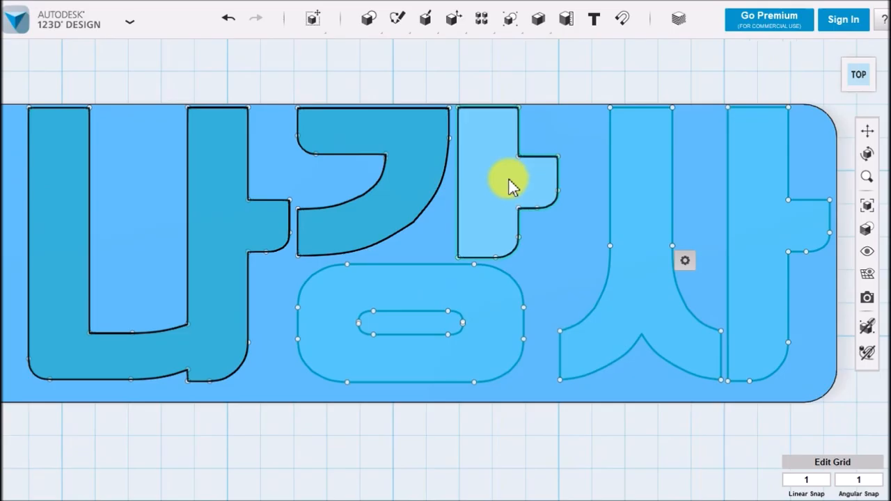
left_click(509, 183, "ctrl")
left_click(487, 307, "ctrl")
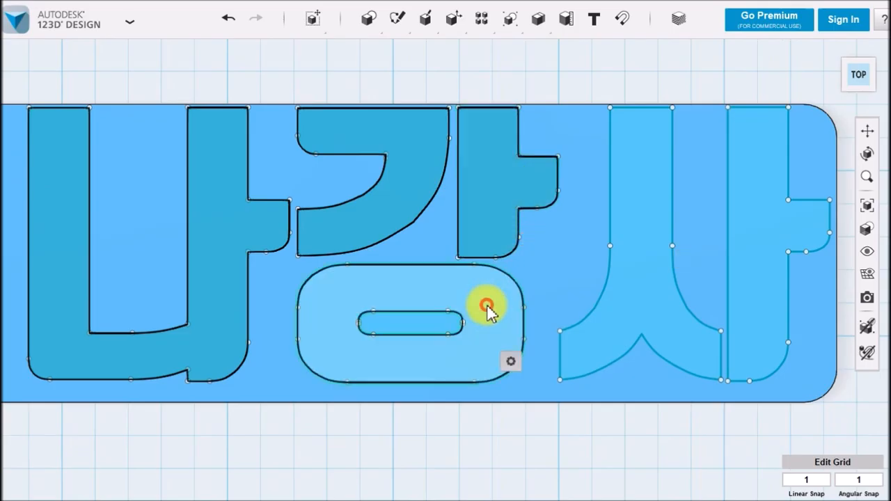
left_click(646, 254, "ctrl")
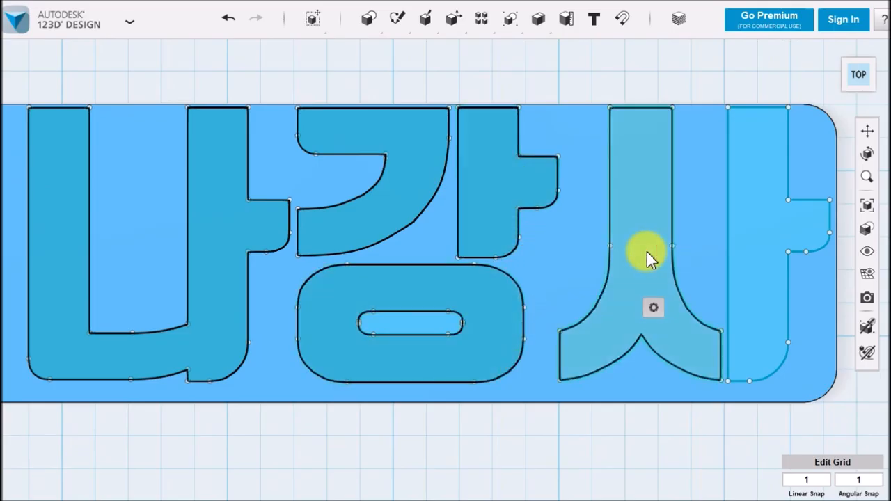
left_click(772, 255, "ctrl")
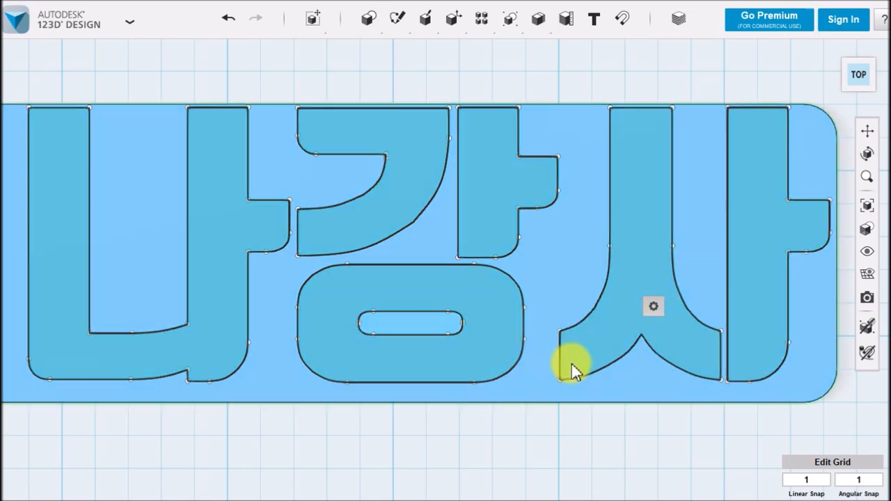
Start a Revolve of all the selected letter profiles, using the plate's long edge below the text as the axis
scroll(571, 369, "down", 1)
scroll(362, 418, "down", 1)
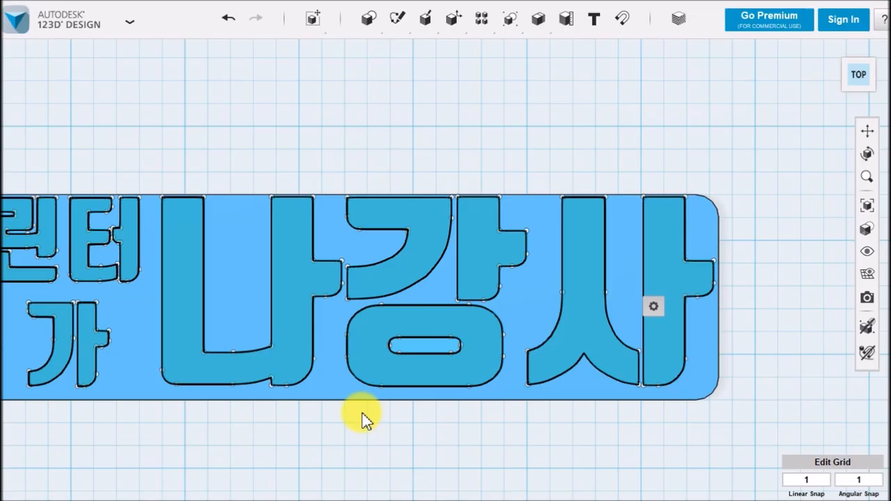
scroll(336, 421, "down", 1)
scroll(334, 443, "down", 1)
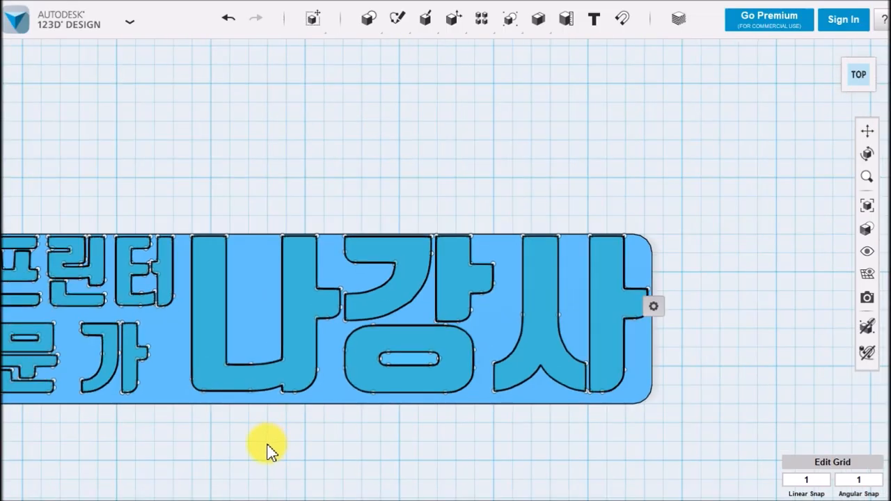
middle_click_drag(370, 368, 441, 325)
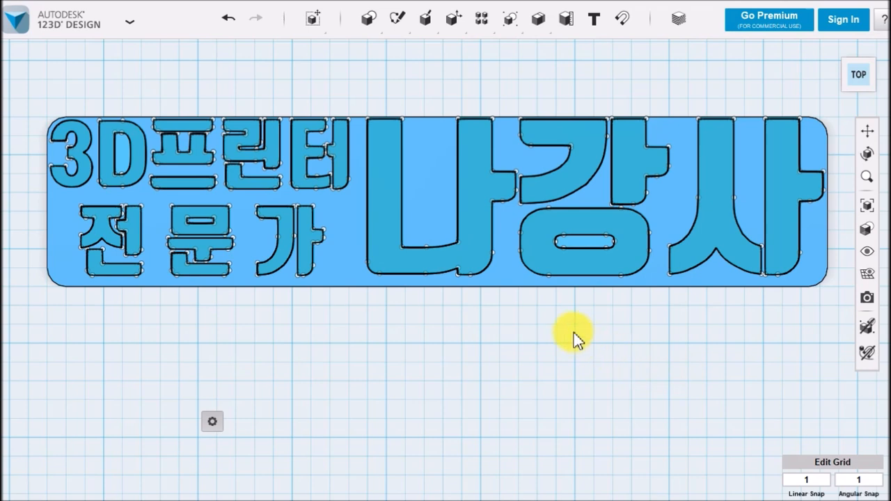
mouse_move(423, 22)
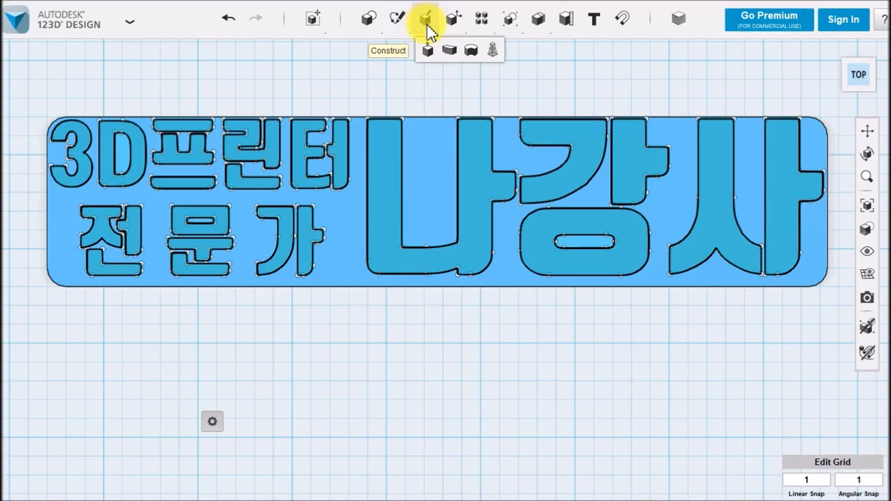
left_click(471, 53)
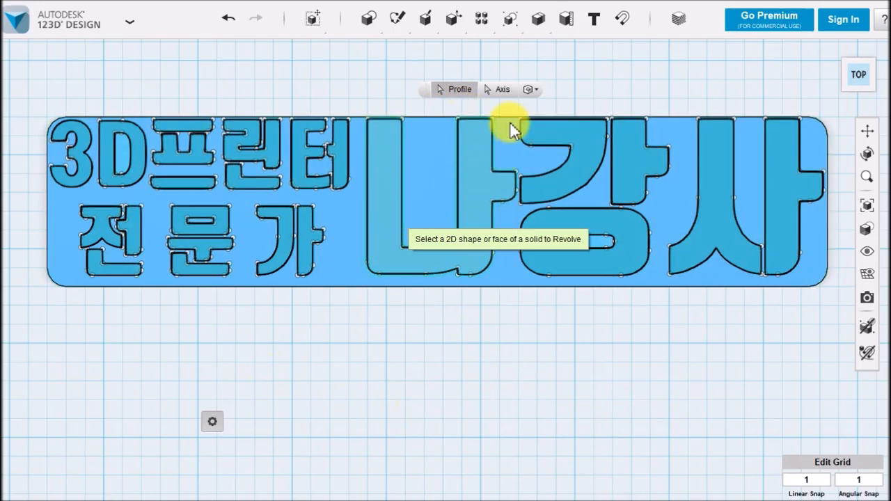
left_click(502, 92)
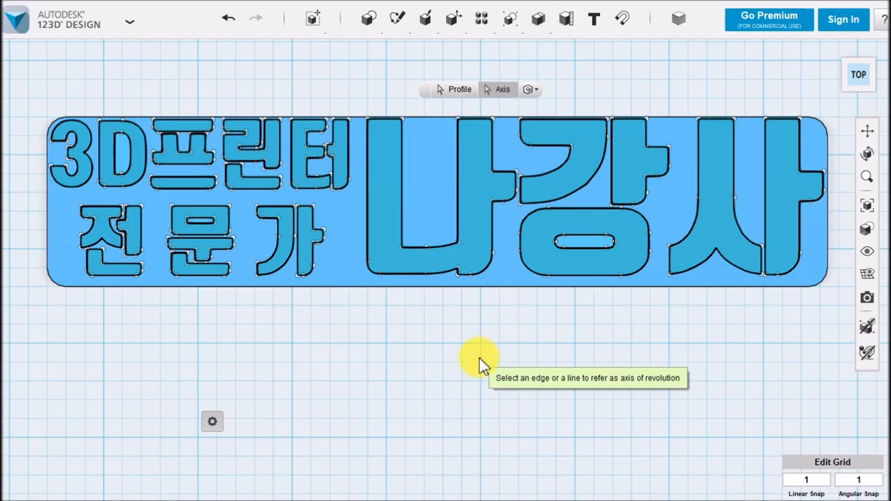
left_click(499, 286)
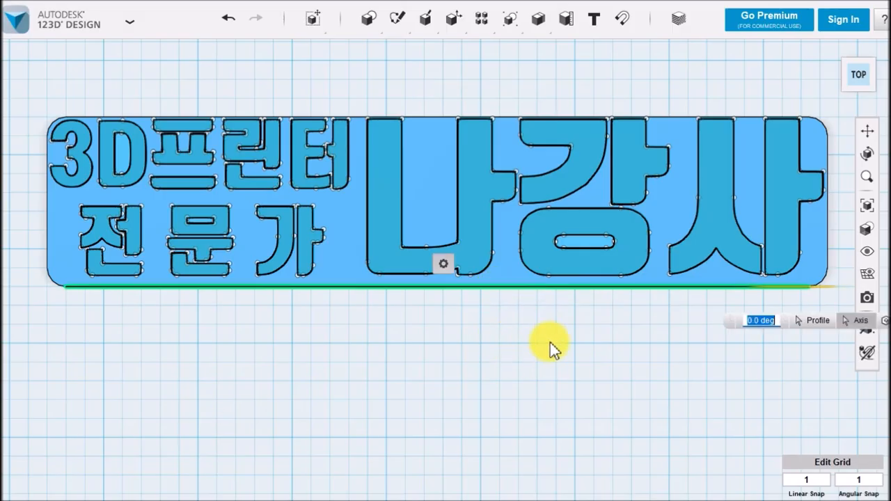
Swing the revolved letters up from the plate and set the revolve angle to 60 degrees
right_click_drag(596, 335, 539, 334)
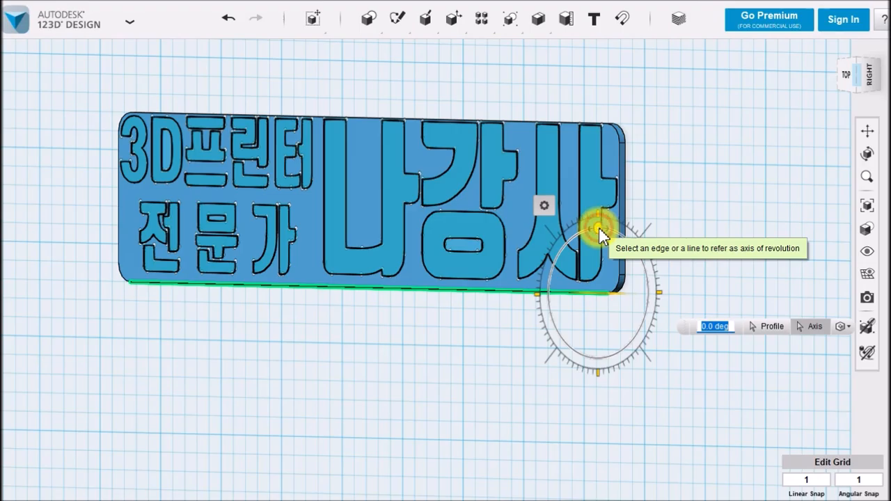
left_click_drag(571, 242, 562, 263)
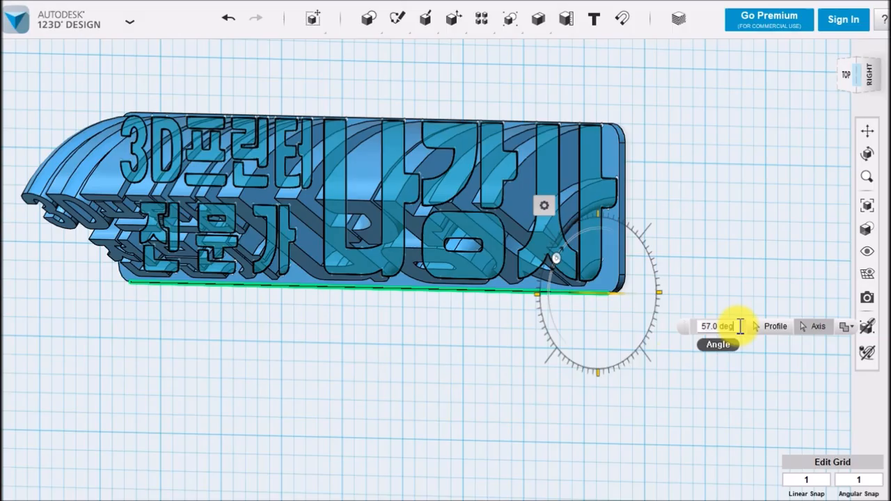
left_click_drag(740, 326, 675, 330)
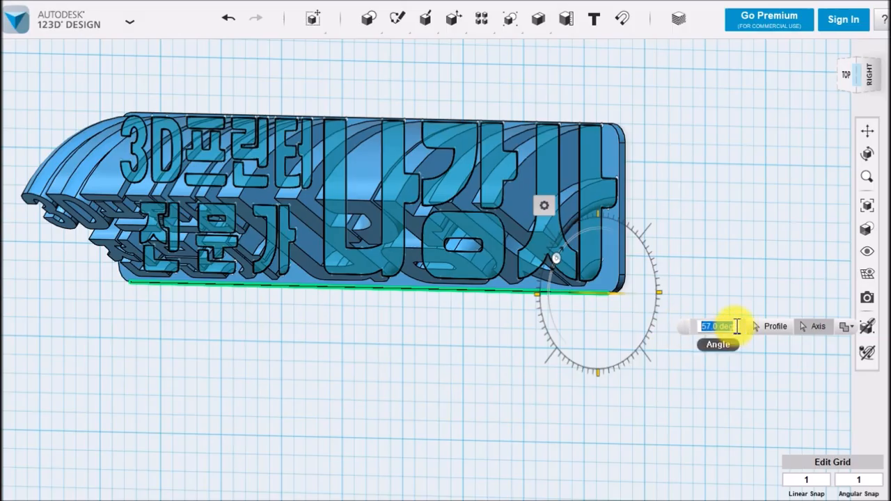
left_click(735, 329)
left_click_drag(735, 329, 675, 330)
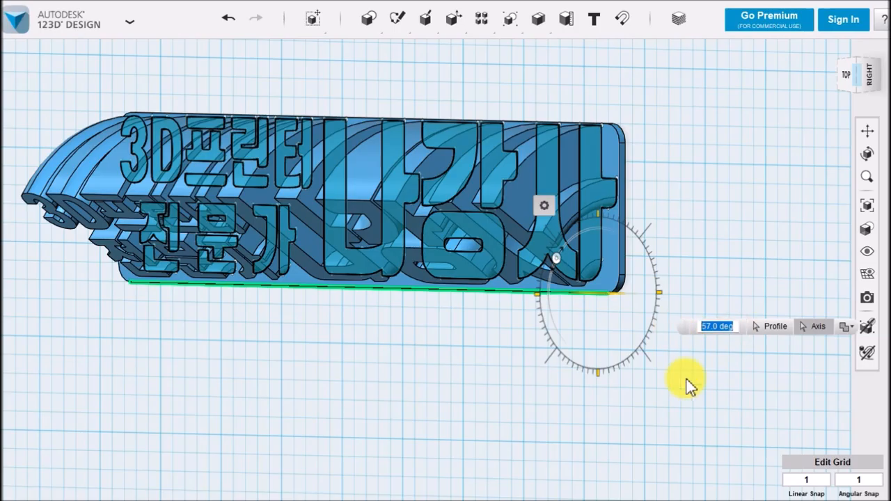
type("60")
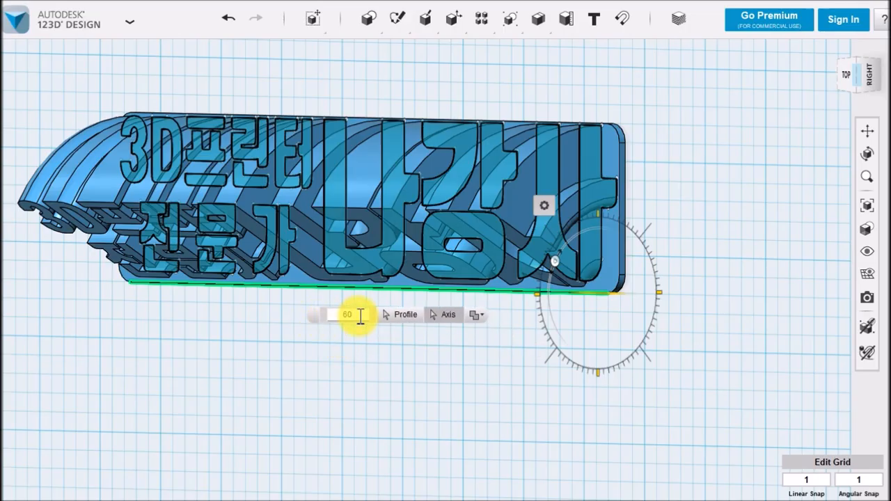
Make the revolve produce a New Solid and finish the operation
left_click(477, 318)
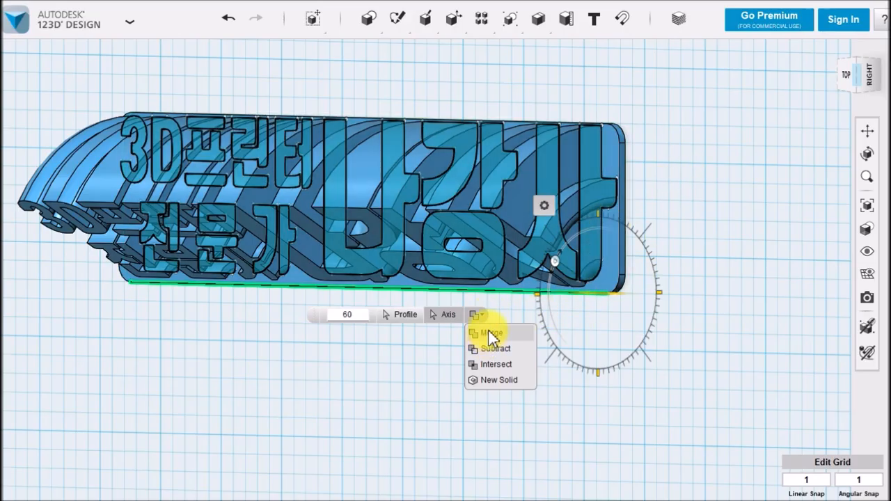
left_click(498, 381)
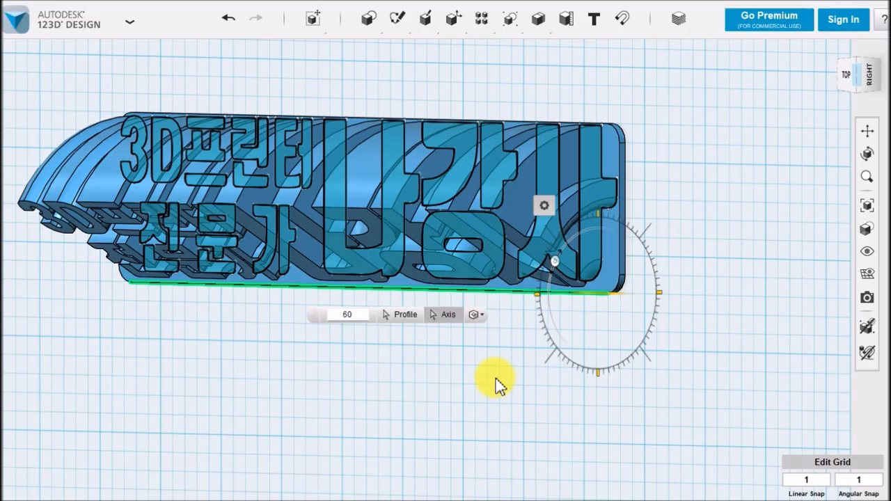
left_click(520, 420)
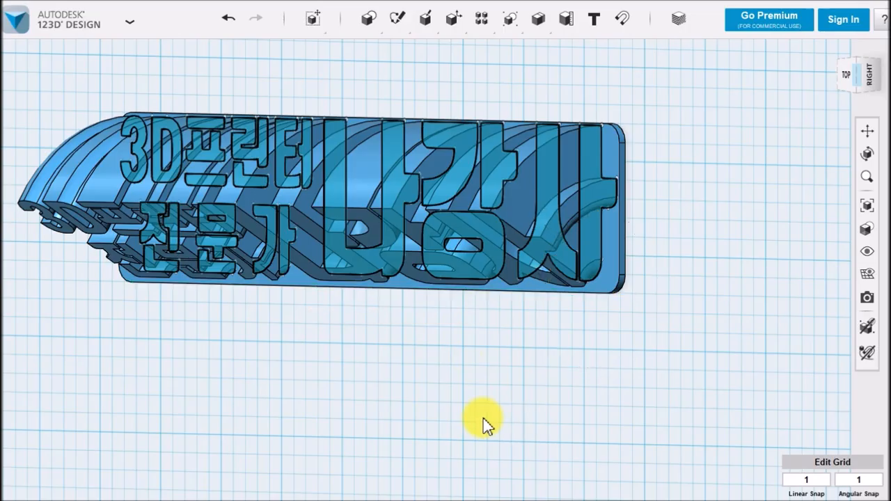
Hide all sketches, leaving only the plate and the curved letter solids displayed
right_click_drag(408, 374, 389, 352)
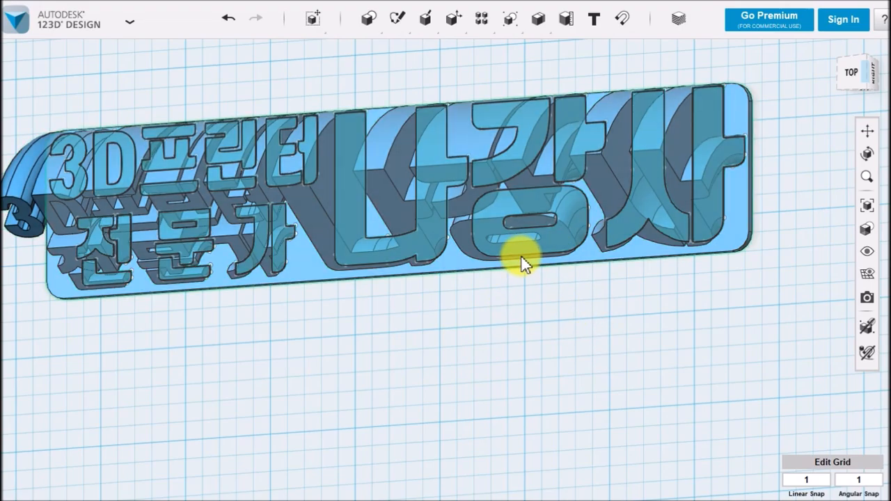
mouse_move(870, 253)
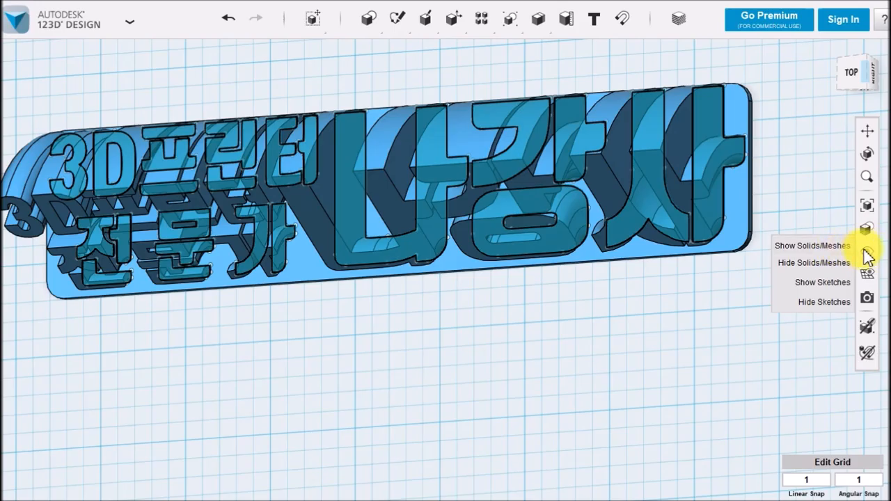
left_click(821, 303)
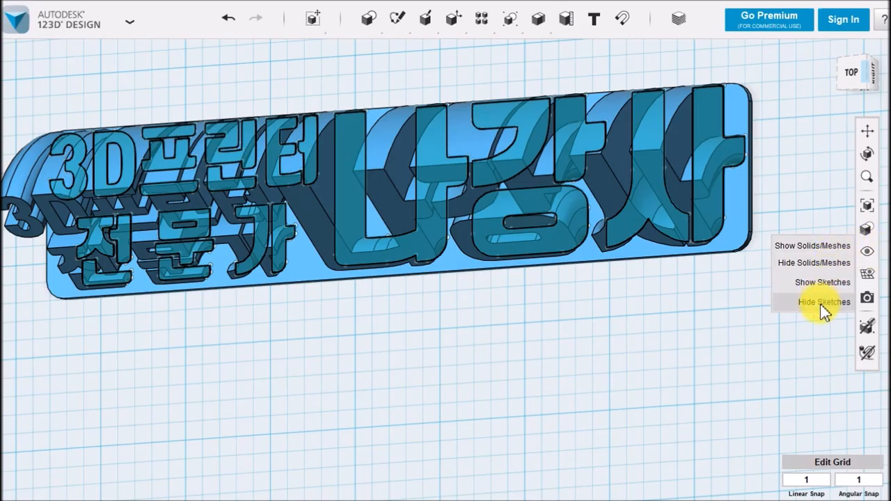
left_click(822, 304)
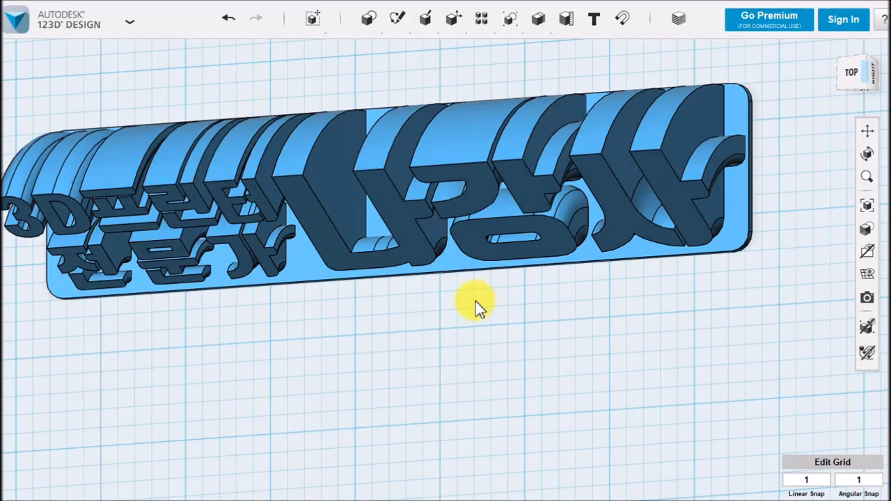
Shift the revolved letter group freehand slightly toward the plate's right end and upper edge, then deselect it
right_click_drag(473, 329, 475, 406)
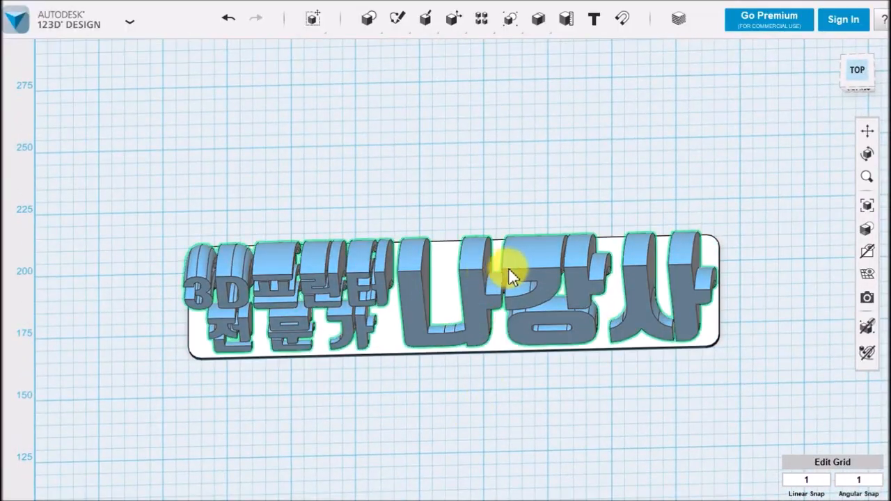
left_click(508, 292)
left_click_drag(507, 293, 487, 358)
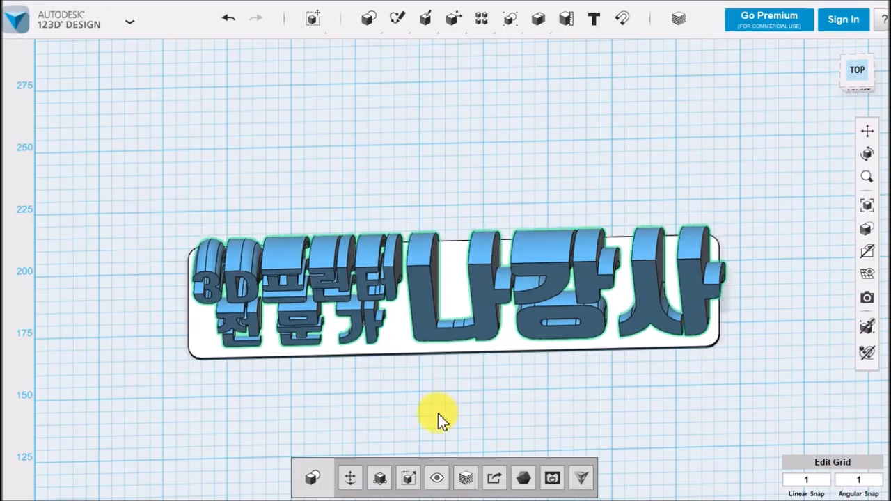
left_click(496, 393)
right_click_drag(547, 397, 565, 397)
right_click_drag(536, 434, 497, 417)
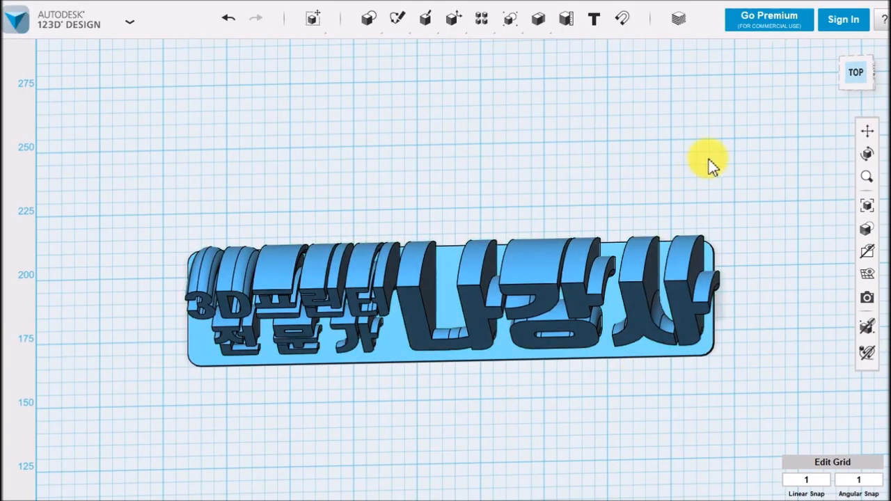
Align the curved letter group and the rounded plate on their common center, both lengthwise and across the width
scroll(717, 158, "up", 2)
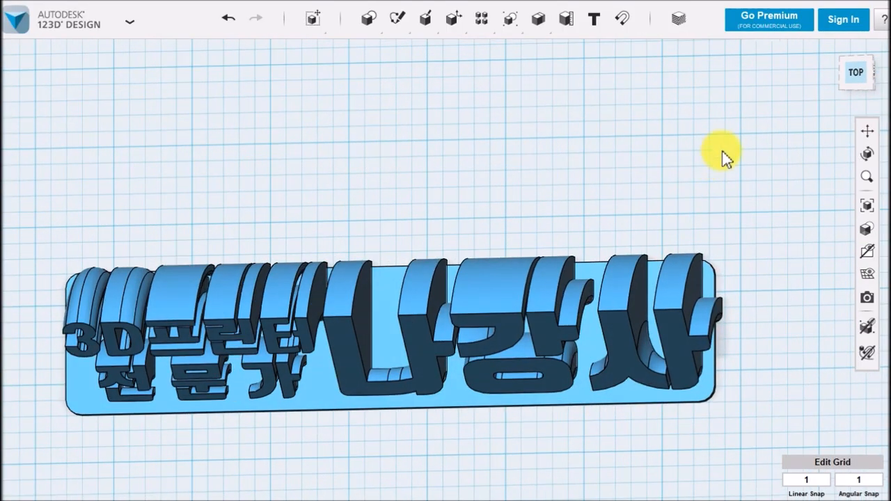
left_click(856, 73)
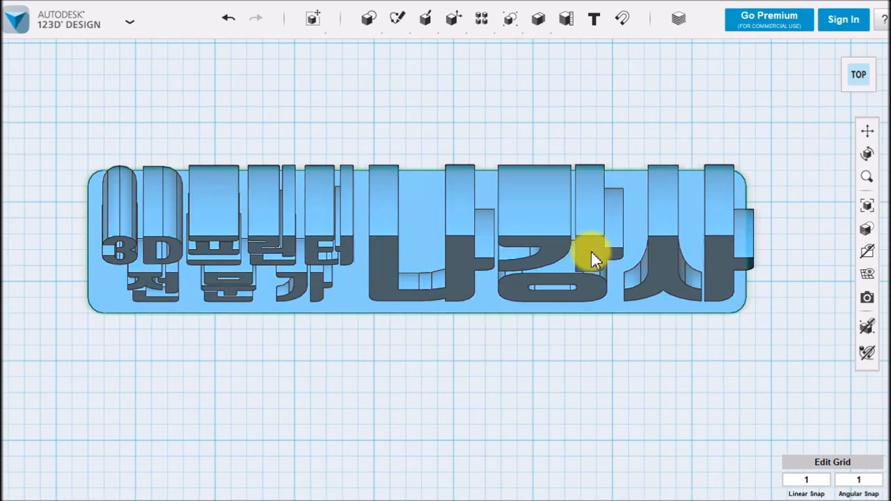
scroll(562, 383, "up", 2)
middle_click_drag(562, 383, 567, 412)
left_click(188, 115)
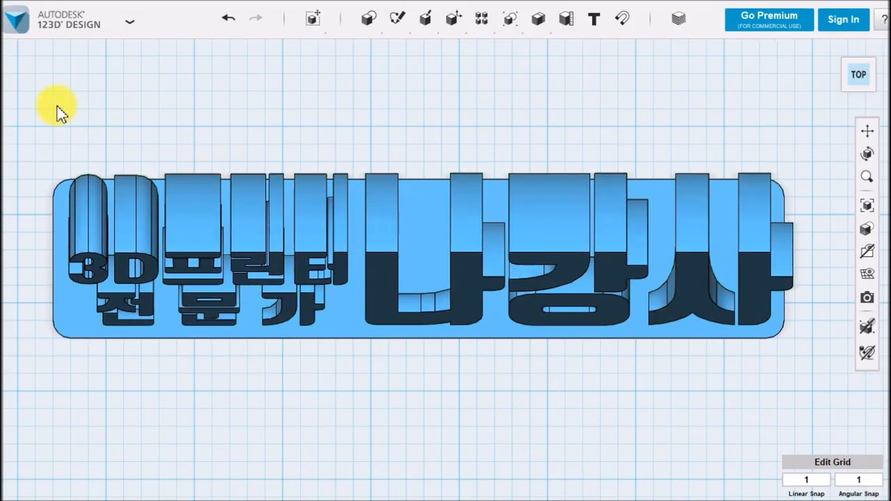
left_click_drag(12, 121, 816, 416)
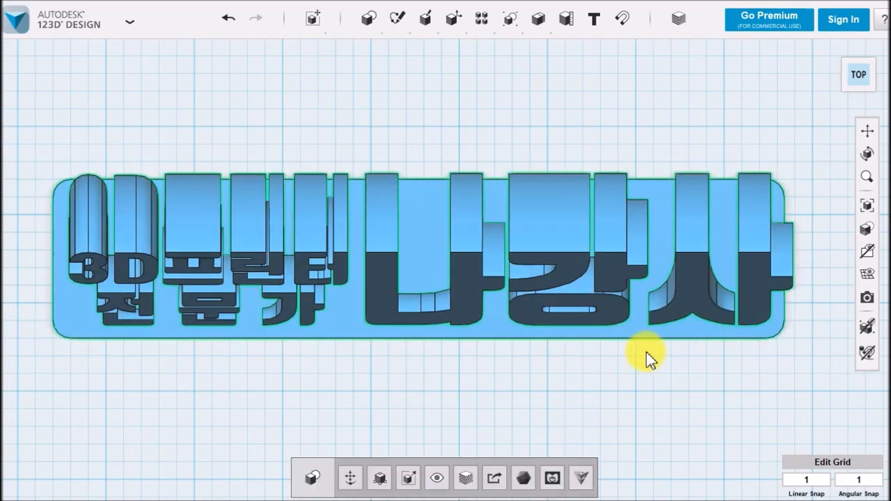
mouse_move(307, 23)
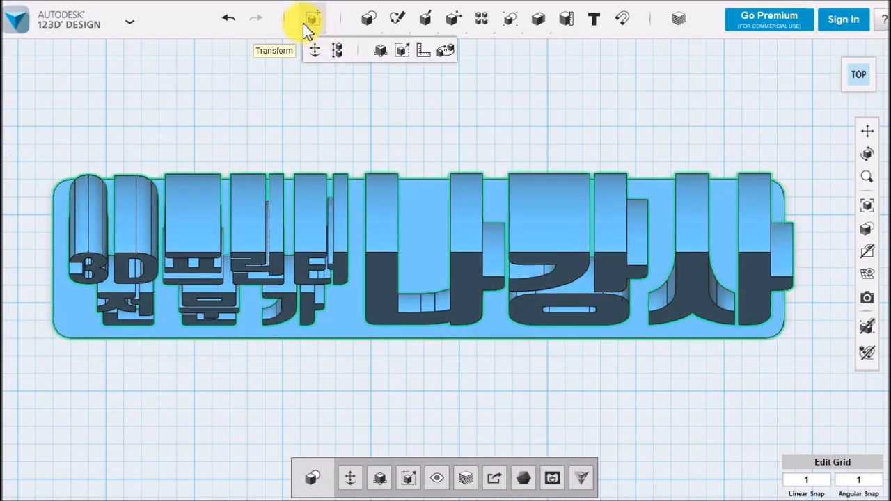
left_click(342, 56)
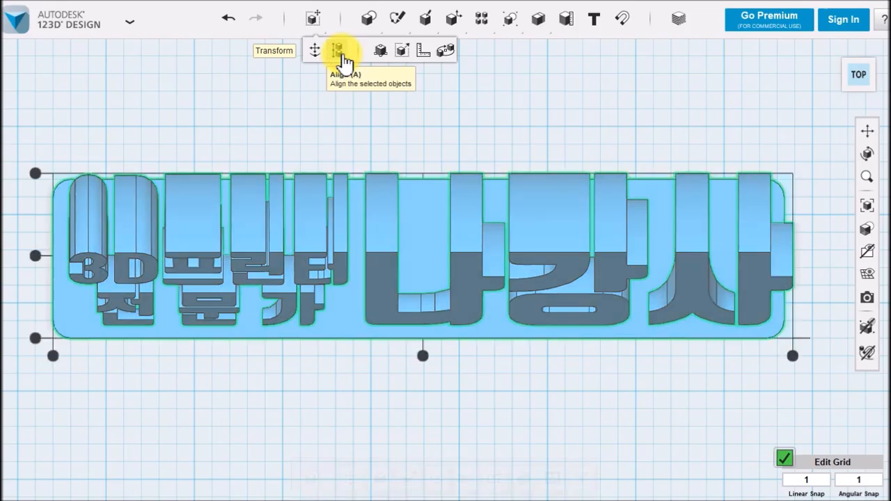
left_click(422, 357)
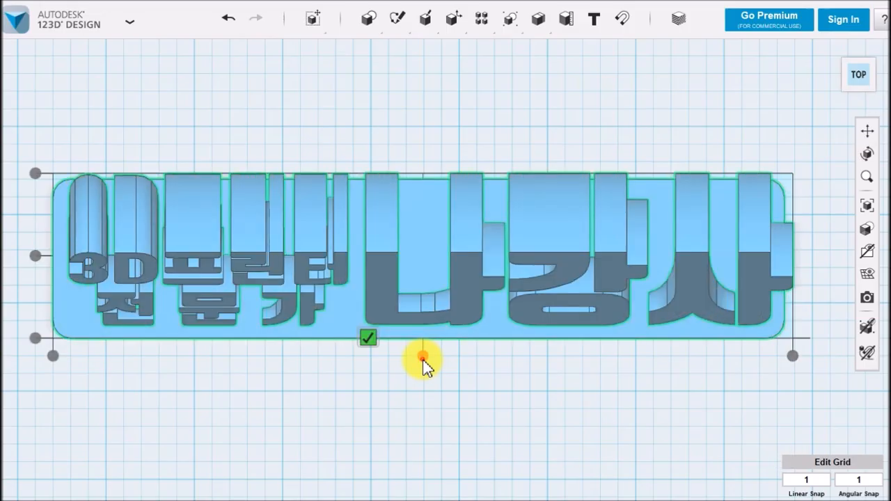
left_click(40, 256)
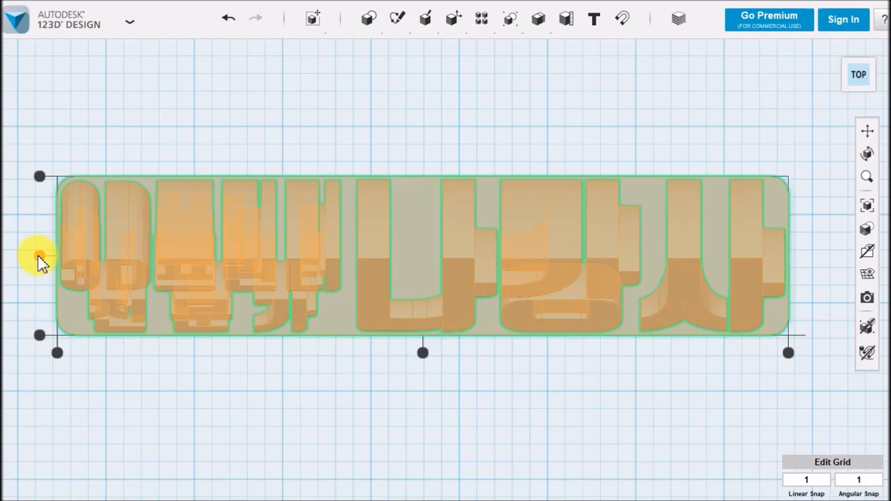
left_click(423, 352)
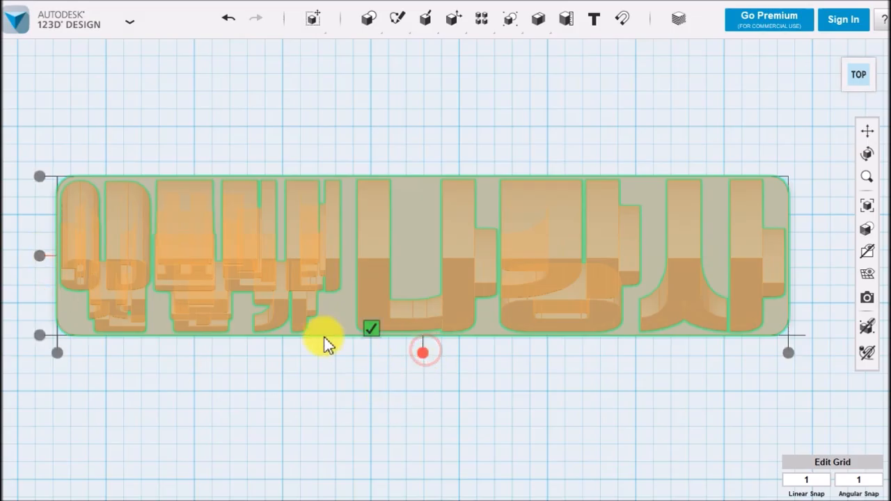
left_click(39, 256)
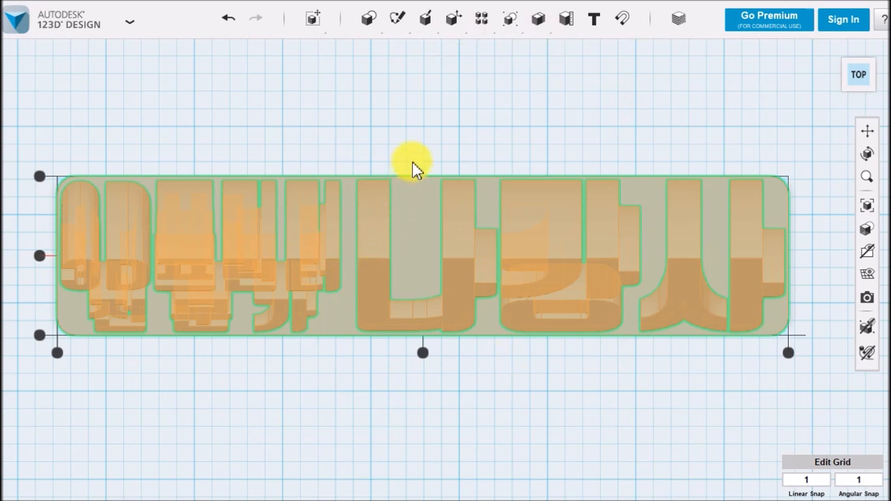
left_click(448, 137)
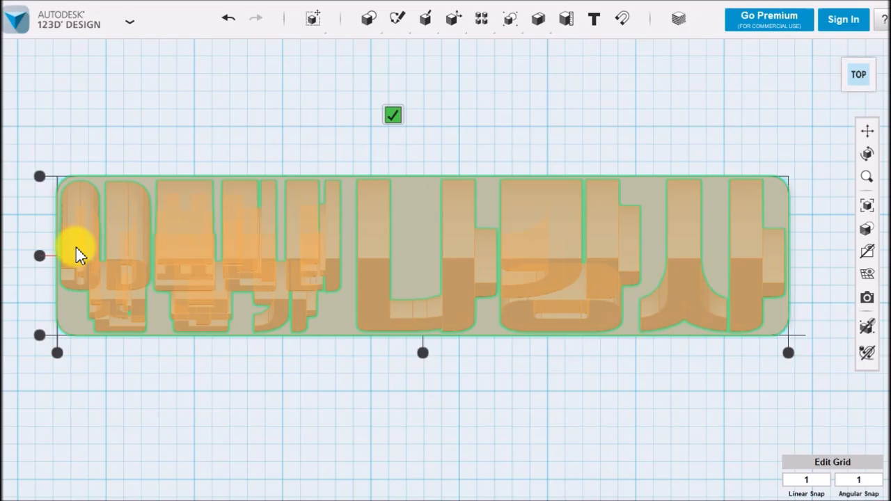
left_click(392, 116)
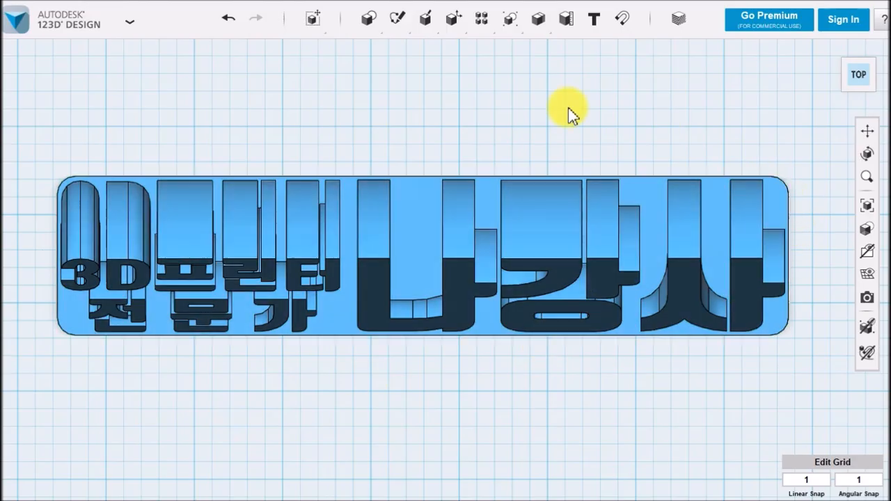
Merge the rounded plate into the curved letters as a single solid, using the letters as target and the plate as source
scroll(325, 352, "up", 2)
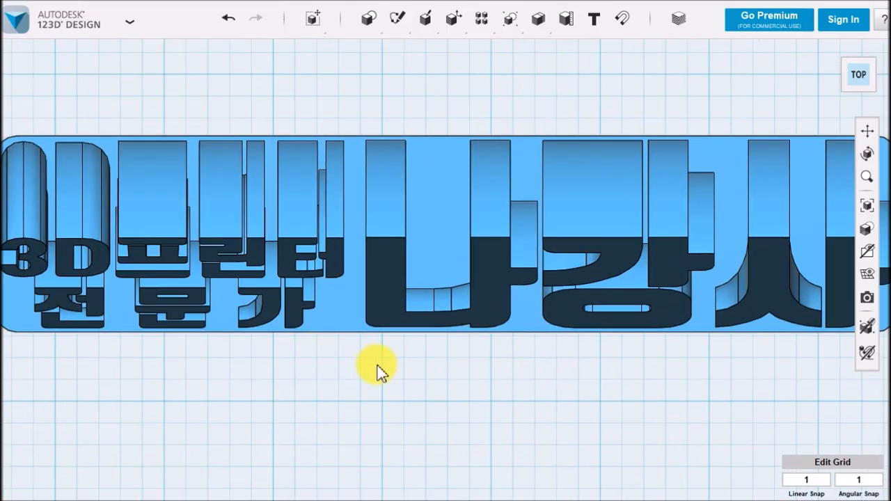
scroll(418, 379, "down", 2)
middle_click_drag(436, 378, 437, 358)
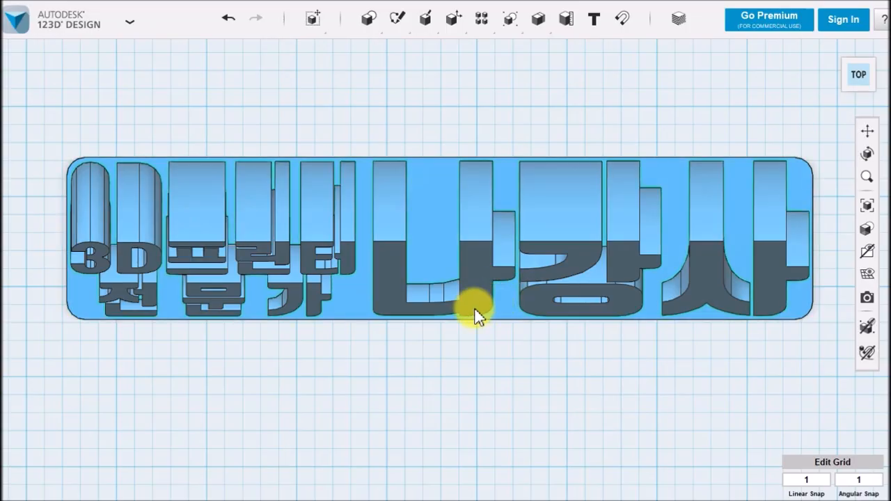
right_click_drag(444, 387, 445, 314)
middle_click_drag(445, 314, 443, 401)
mouse_move(538, 19)
left_click(540, 52)
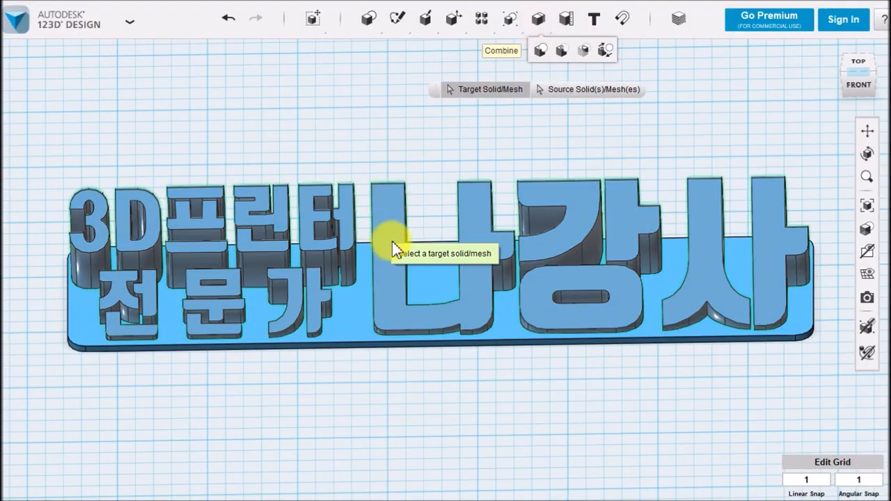
left_click(391, 241)
left_click(351, 311)
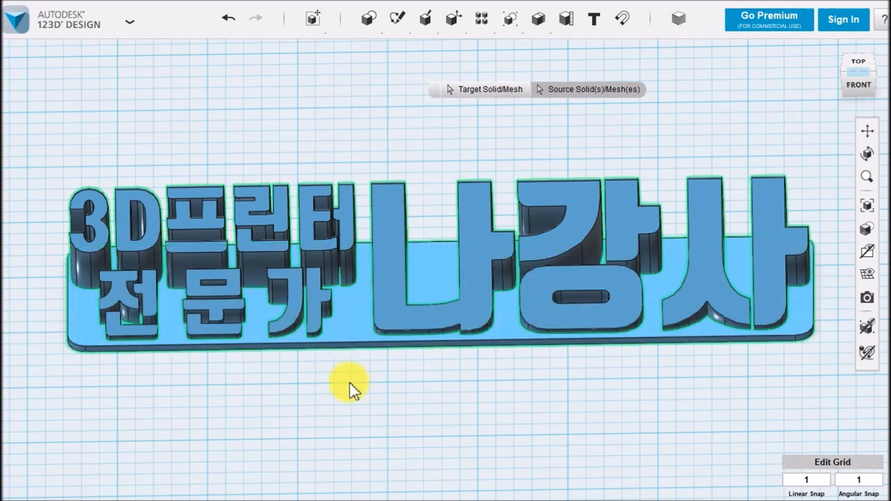
left_click(557, 401)
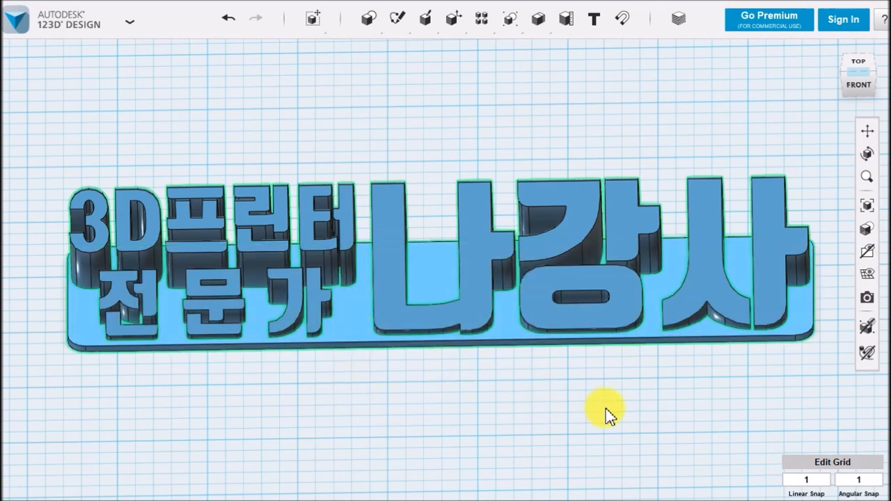
Examine the merged nameplate's curved letters and base from the front, both sides and obliquely above
right_click_drag(503, 386, 419, 385)
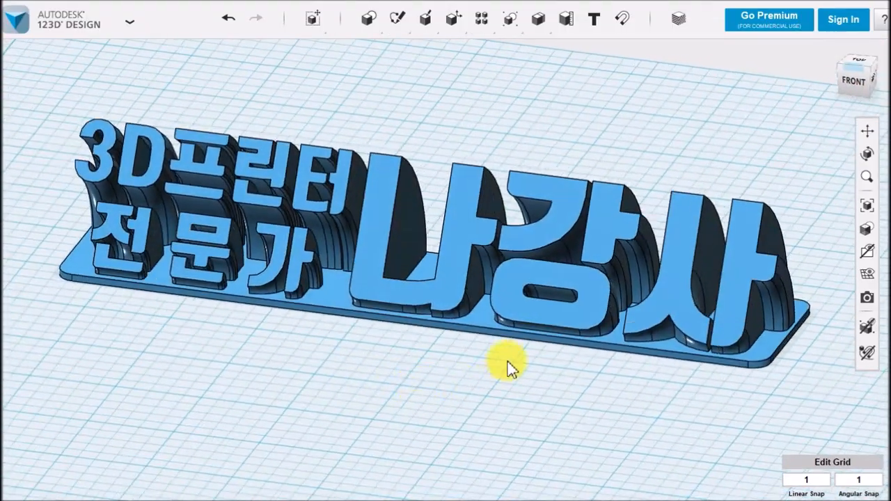
mouse_move(508, 381)
right_mouse_down()
mouse_move(553, 255)
mouse_move(506, 388)
mouse_move(539, 382)
mouse_move(506, 387)
right_mouse_up()
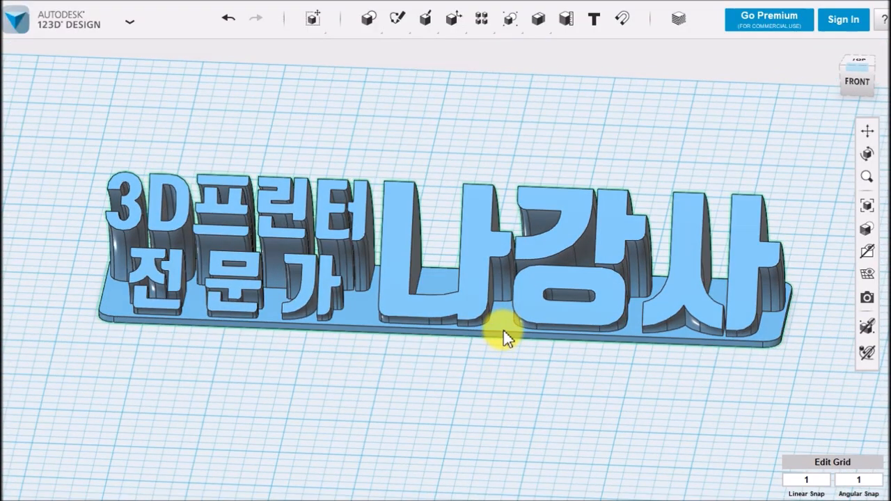
right_click_drag(546, 355, 554, 347)
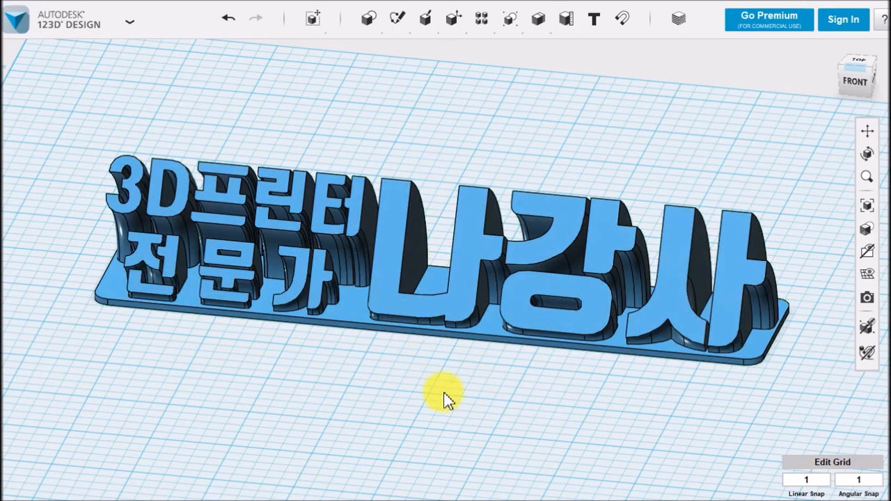
scroll(473, 371, "down", 3)
right_click_drag(493, 367, 521, 369)
scroll(524, 367, "up", 5)
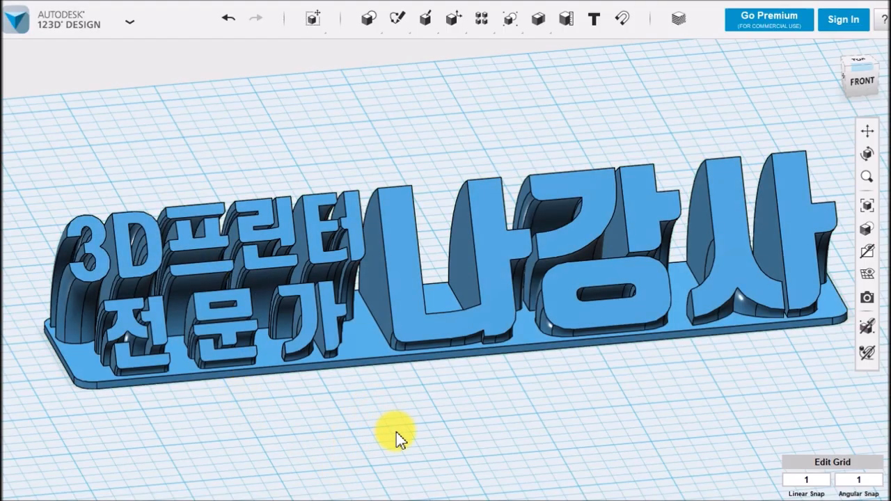
middle_click_drag(396, 431, 378, 421)
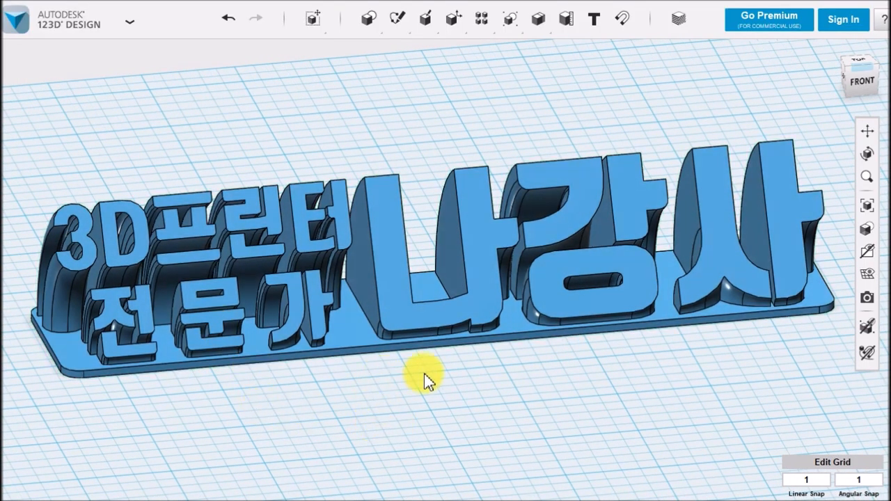
middle_click_drag(505, 435, 480, 432)
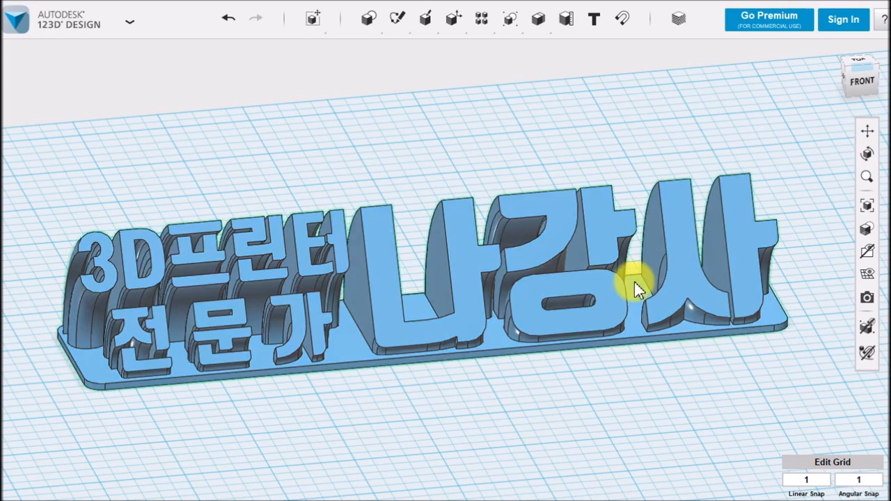
right_click_drag(565, 378, 566, 392)
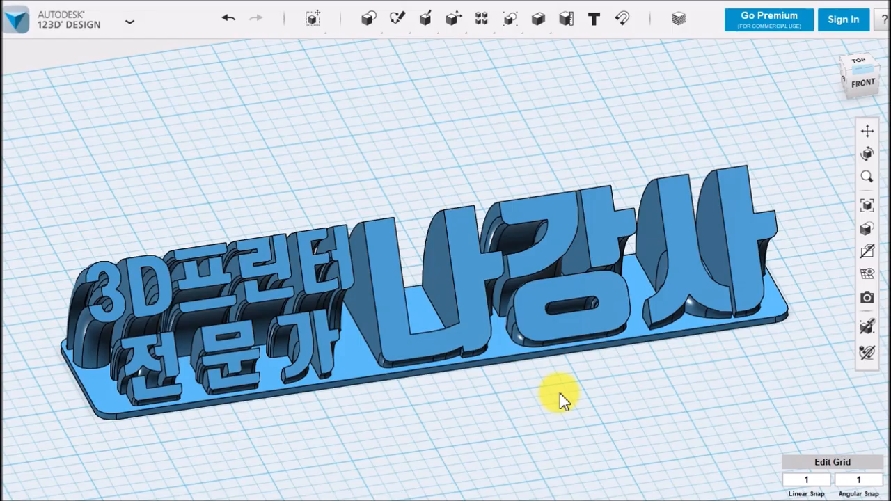
right_click_drag(634, 396, 634, 398)
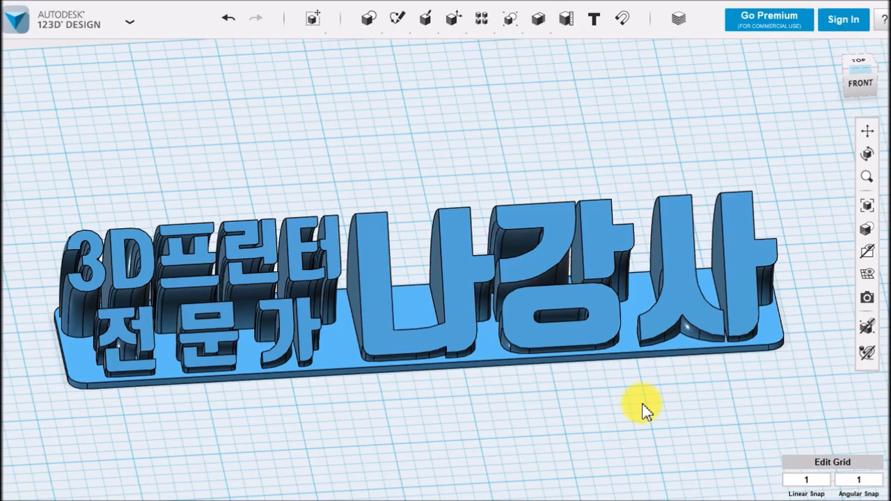
scroll(485, 423, "down", 1)
right_click_drag(485, 421, 495, 447)
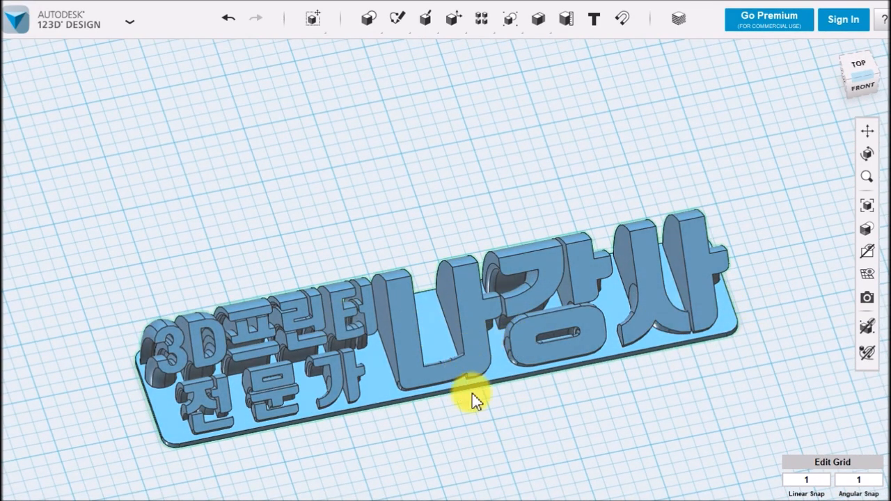
right_click_drag(525, 423, 521, 419)
middle_click_drag(520, 419, 516, 361)
scroll(536, 387, "up", 1)
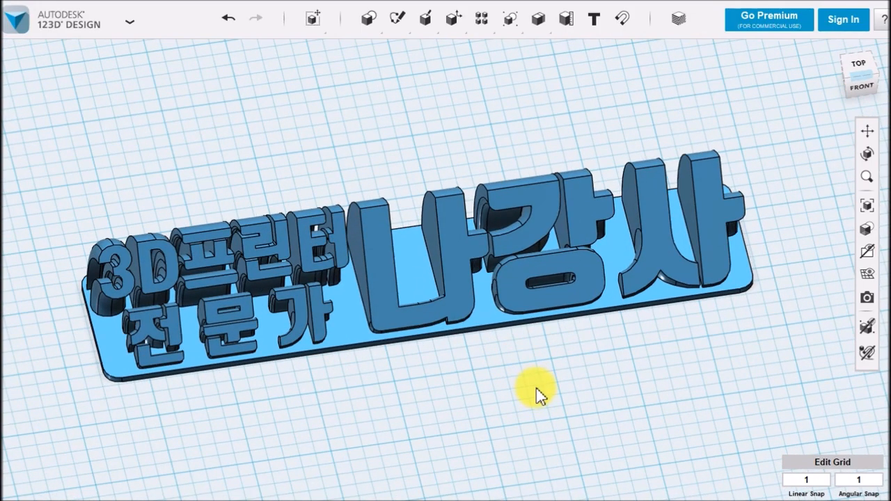
right_click_drag(541, 393, 541, 387)
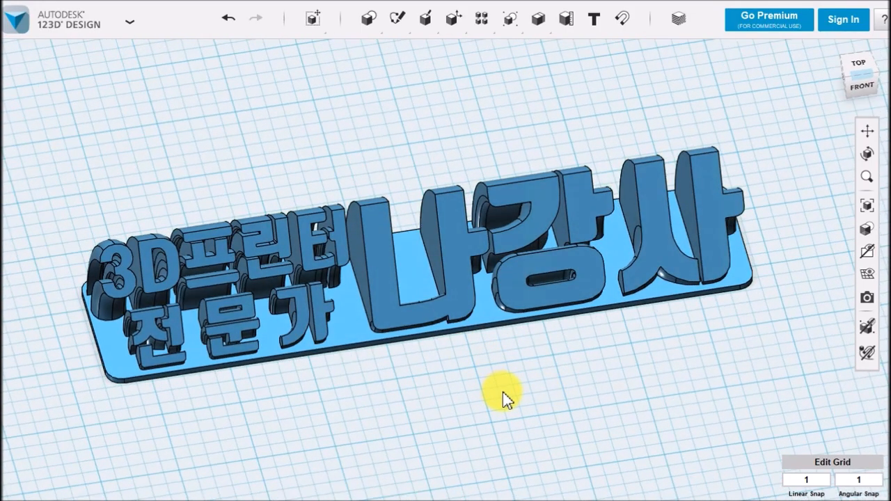
right_click_drag(612, 416, 616, 391)
middle_click_drag(616, 342, 660, 350)
scroll(640, 378, "up", 2)
scroll(652, 385, "down", 1)
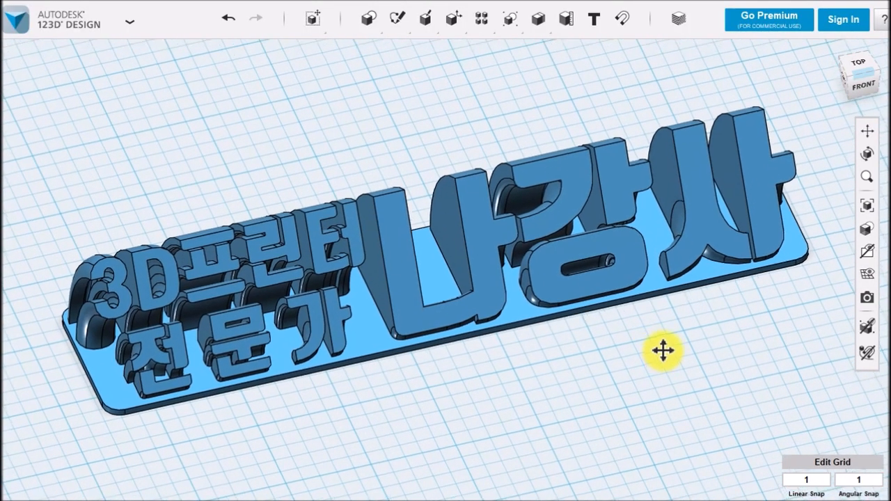
right_click_drag(660, 392, 716, 392)
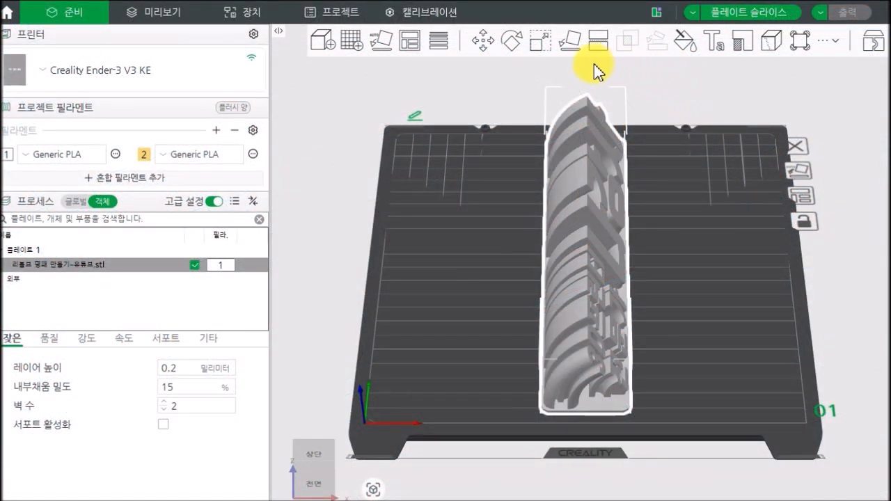
In the slicer, rotate the nameplate STL by -45° about the Z axis so it lies diagonally on the build plate
left_click(511, 43)
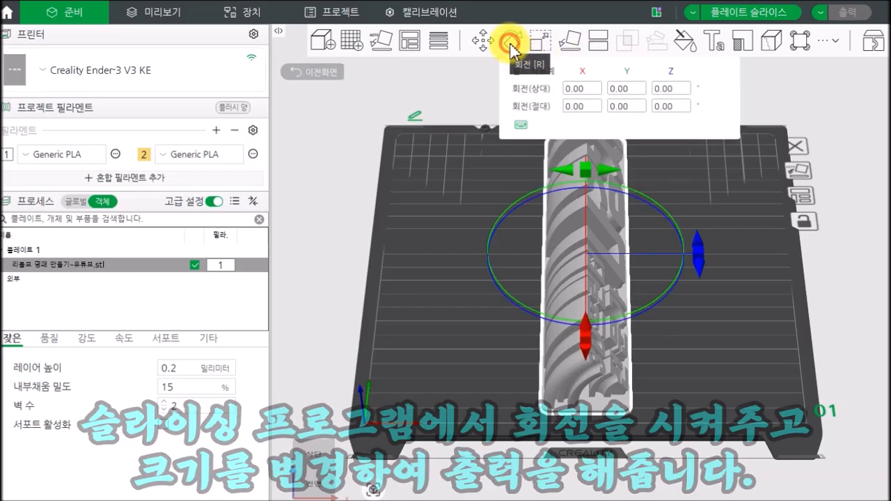
left_click(671, 89)
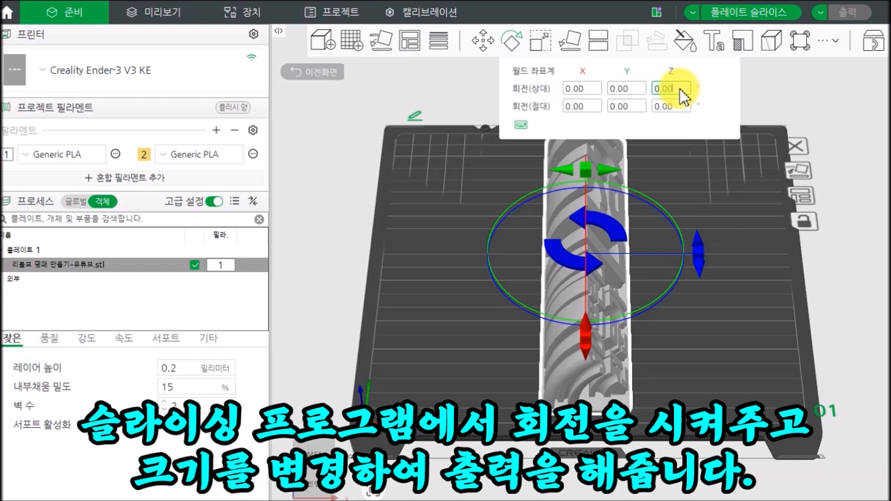
type("-45")
key("Return")
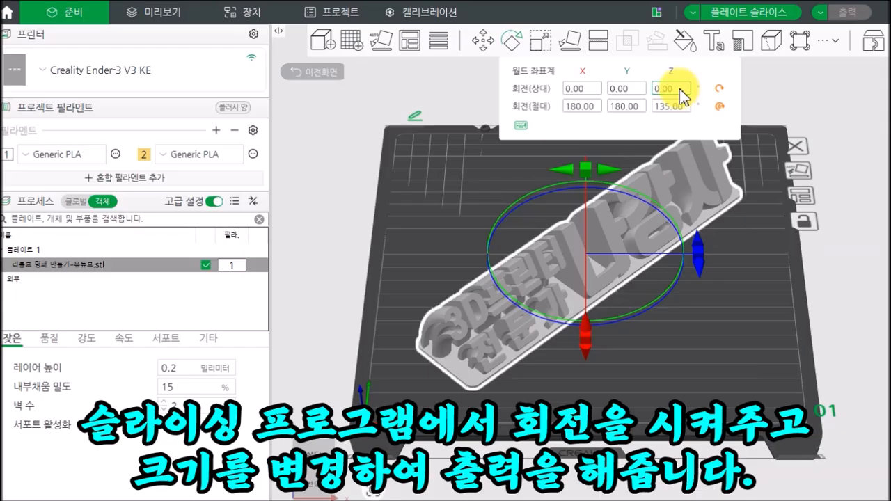
Scale the nameplate uniformly to an X size of 220 mm, deselect it and check it from an angled view
left_click(539, 39)
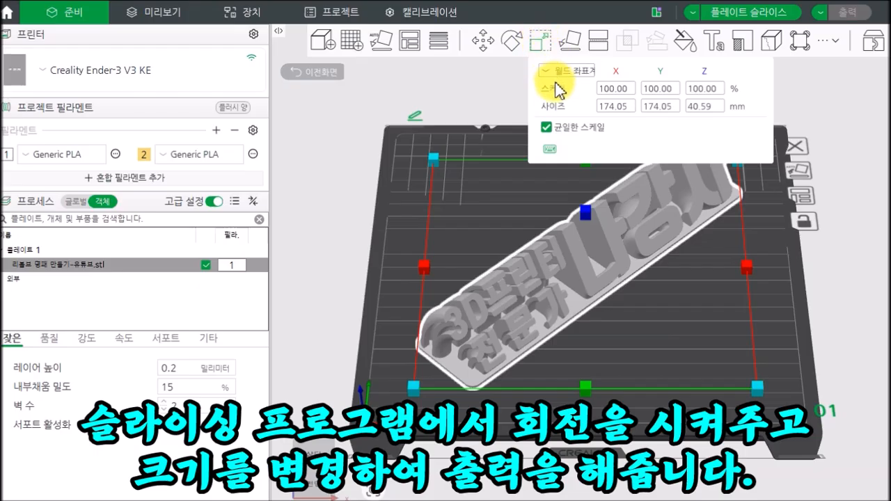
left_click(618, 109)
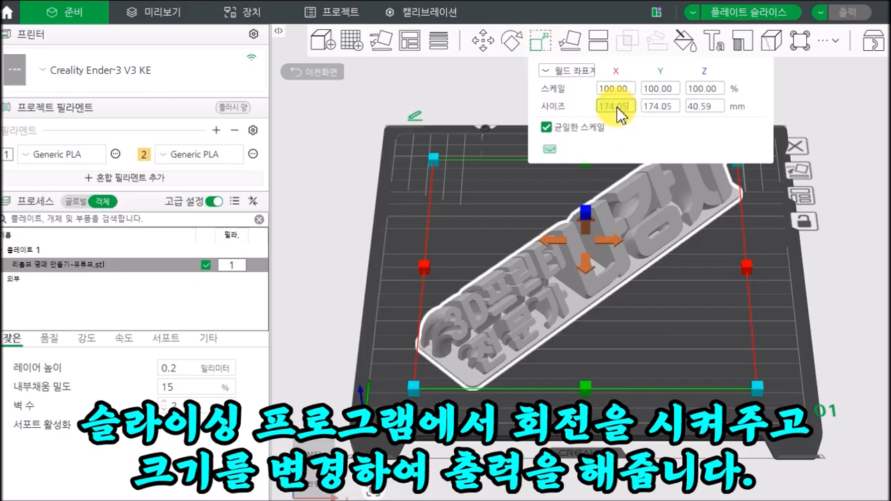
type("220")
key("Return")
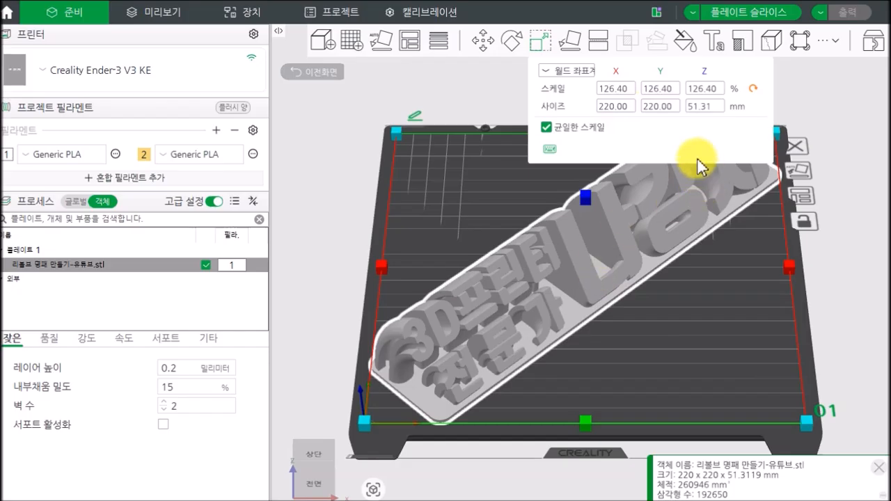
left_click(804, 99)
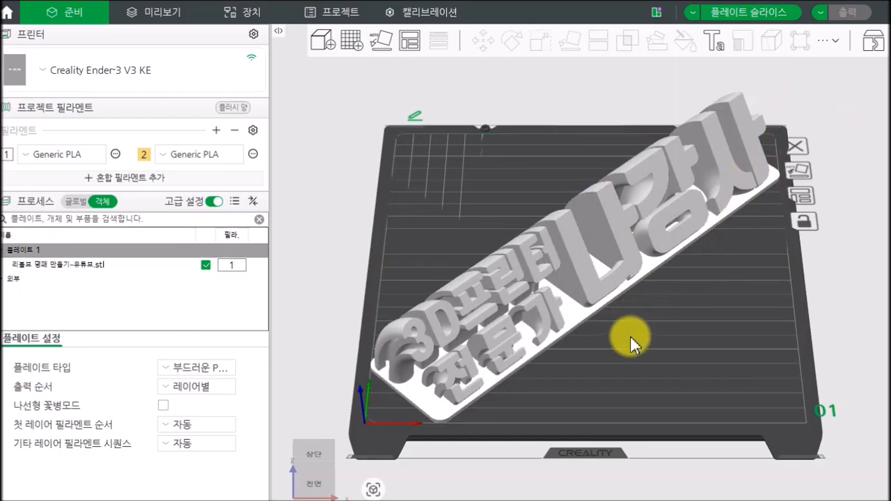
left_click_drag(671, 336, 630, 317)
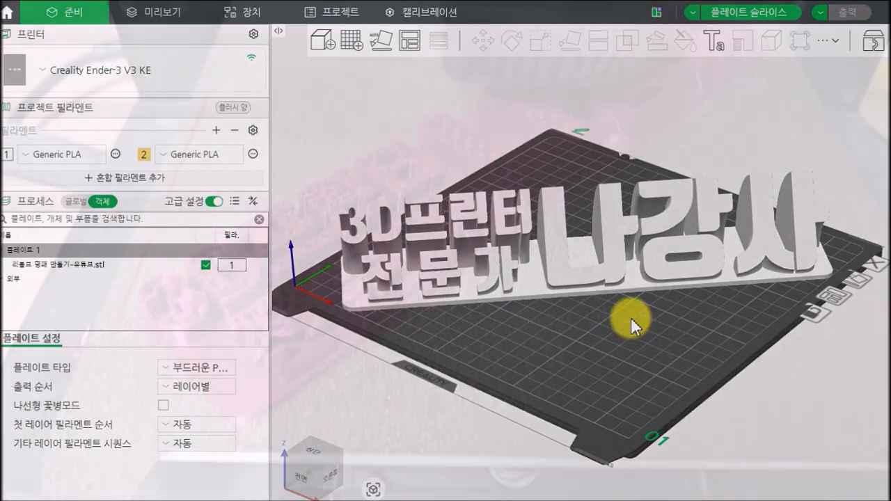